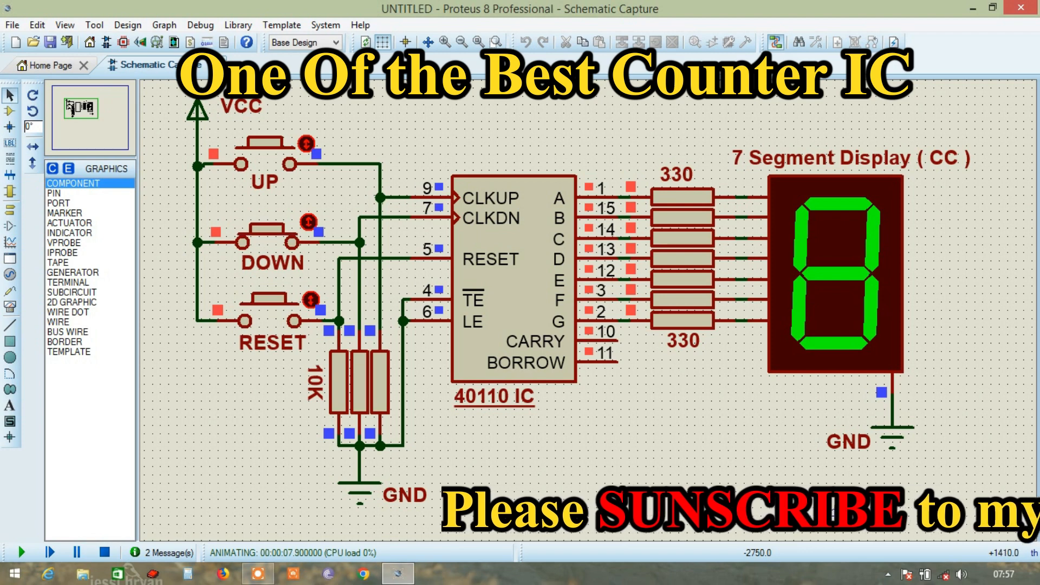
Step: Step the simulated counter down repeatedly with the circuit's DOWN push button, finishing with a reset
left_click(273, 227)
left_click(273, 227)
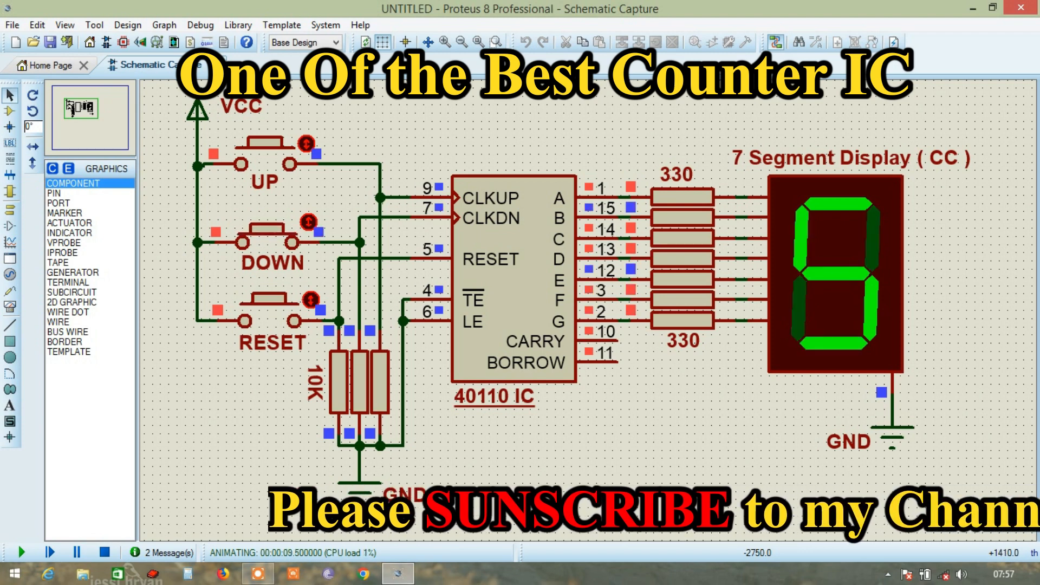
left_click(273, 226)
left_click(273, 227)
left_click(273, 227)
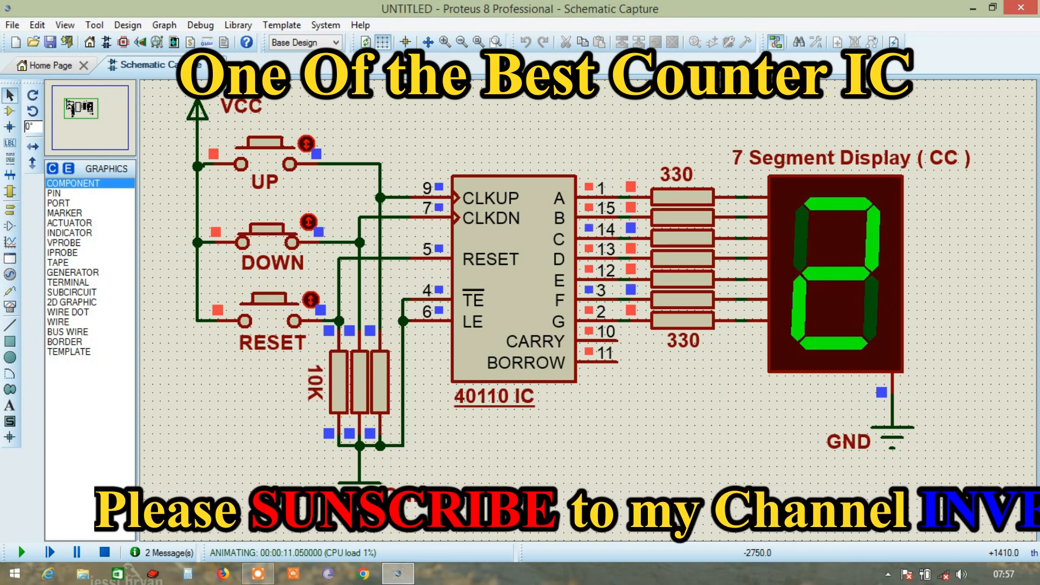
left_click(272, 227)
left_click(272, 227)
left_click(273, 227)
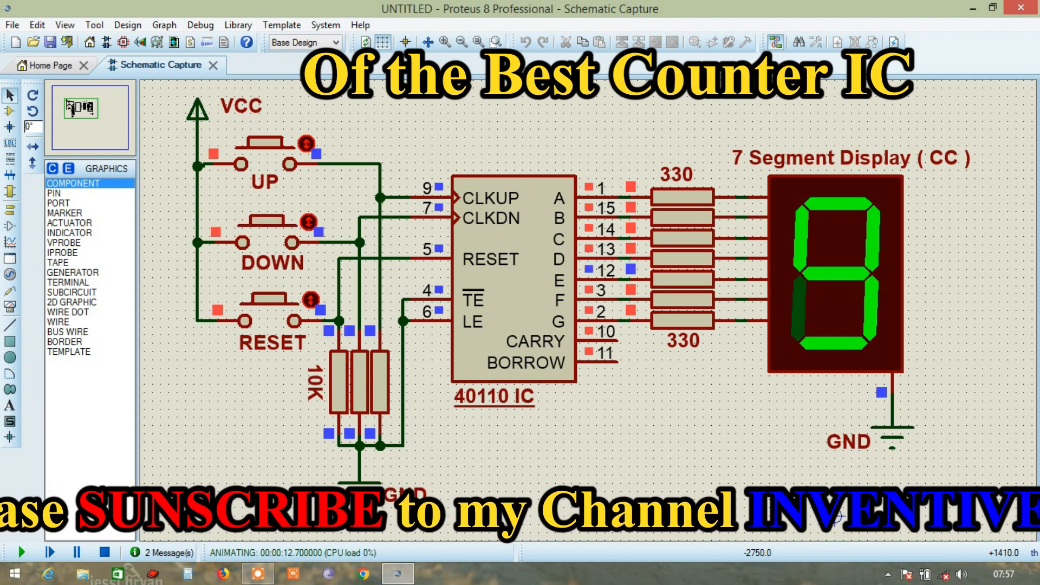
left_click(273, 227)
left_click(272, 226)
left_click(273, 227)
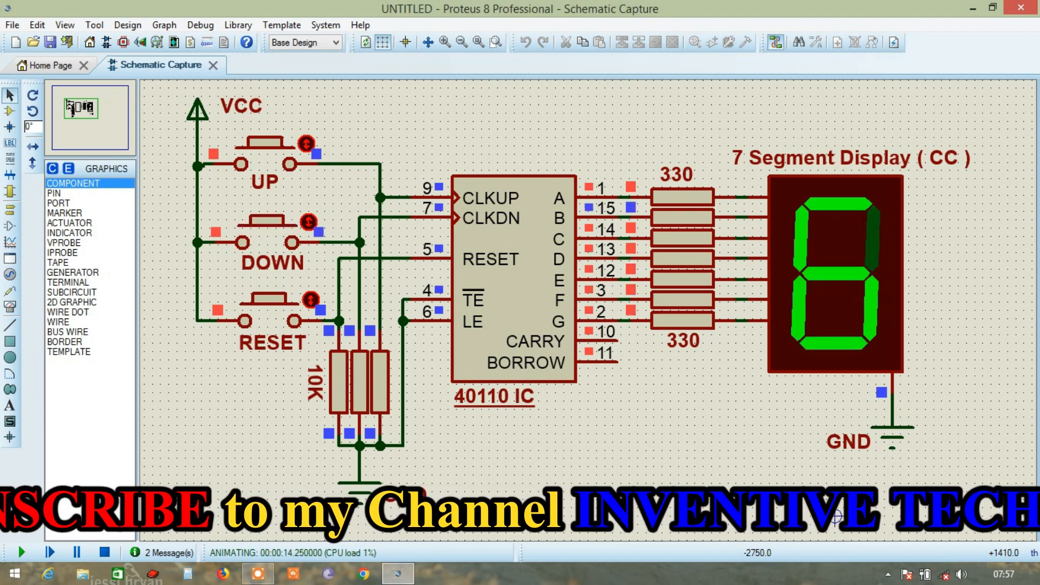
left_click(272, 227)
left_click(272, 227)
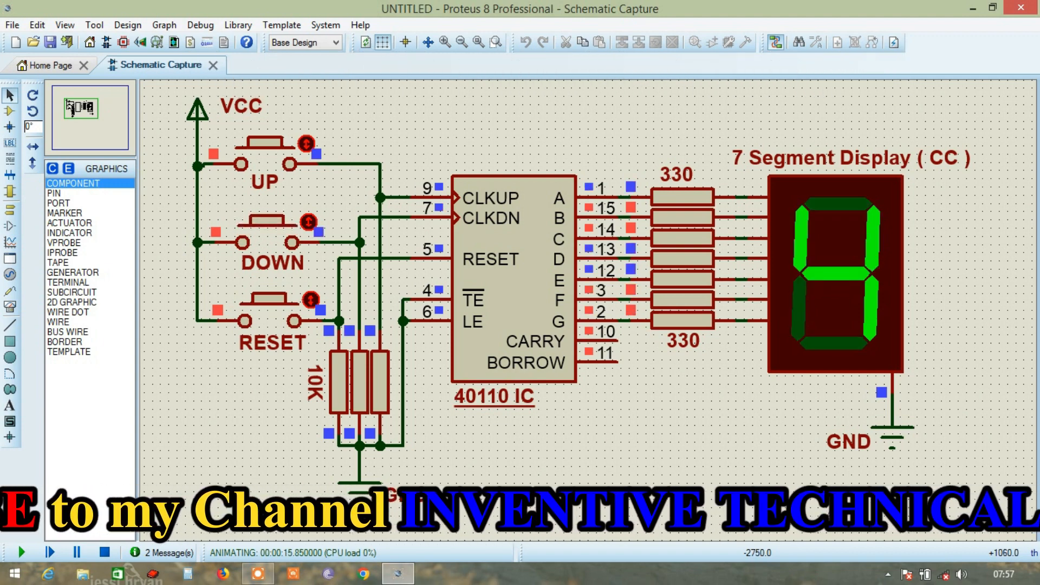
left_click(269, 298)
Step: Count the simulated display up past 9 with the circuit's UP push button, finishing with a reset
left_click(265, 142)
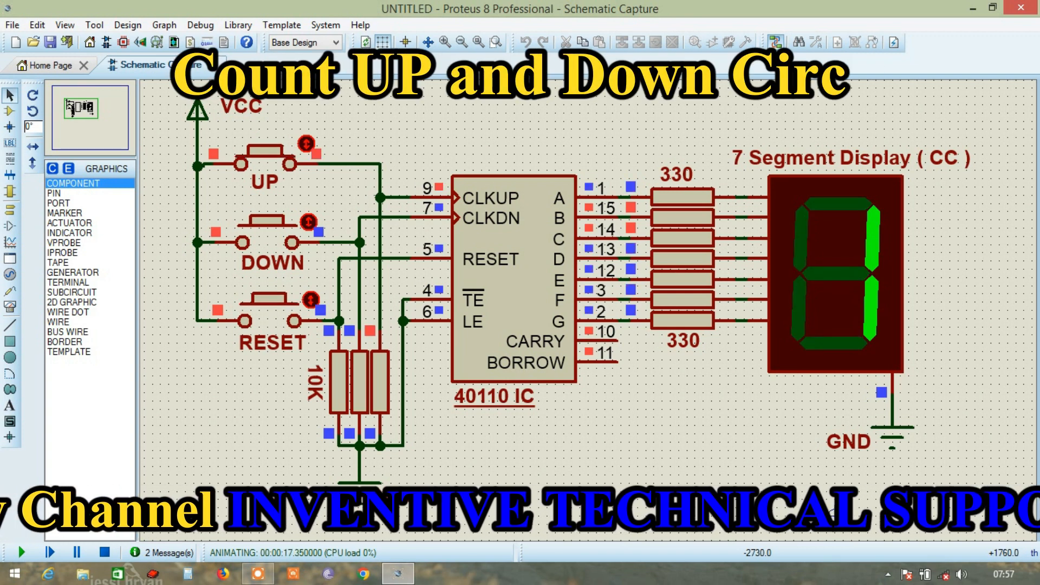
left_click(265, 142)
left_click(264, 143)
left_click(265, 142)
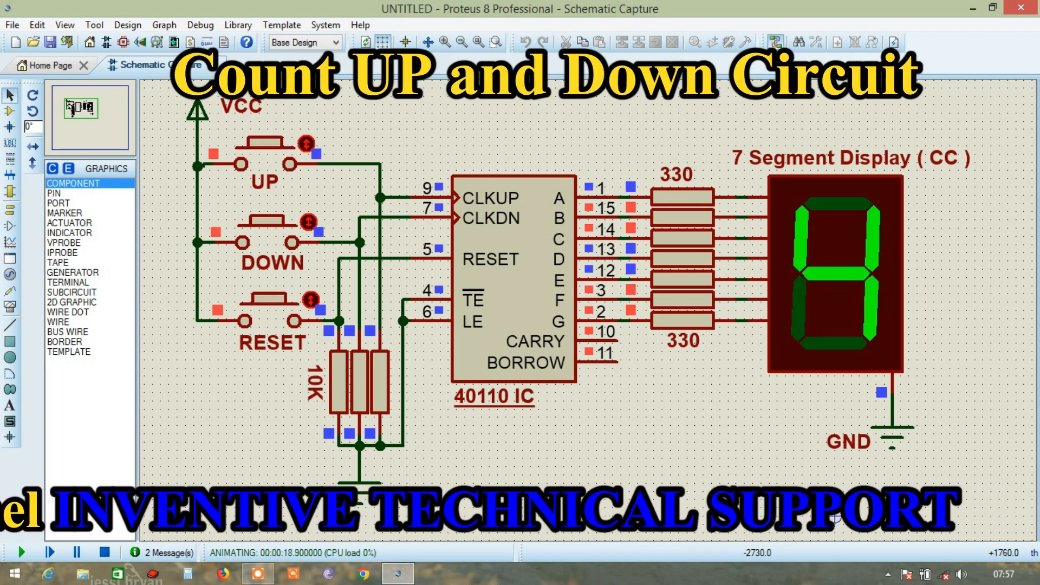
left_click(265, 142)
left_click(265, 142)
left_click(265, 142)
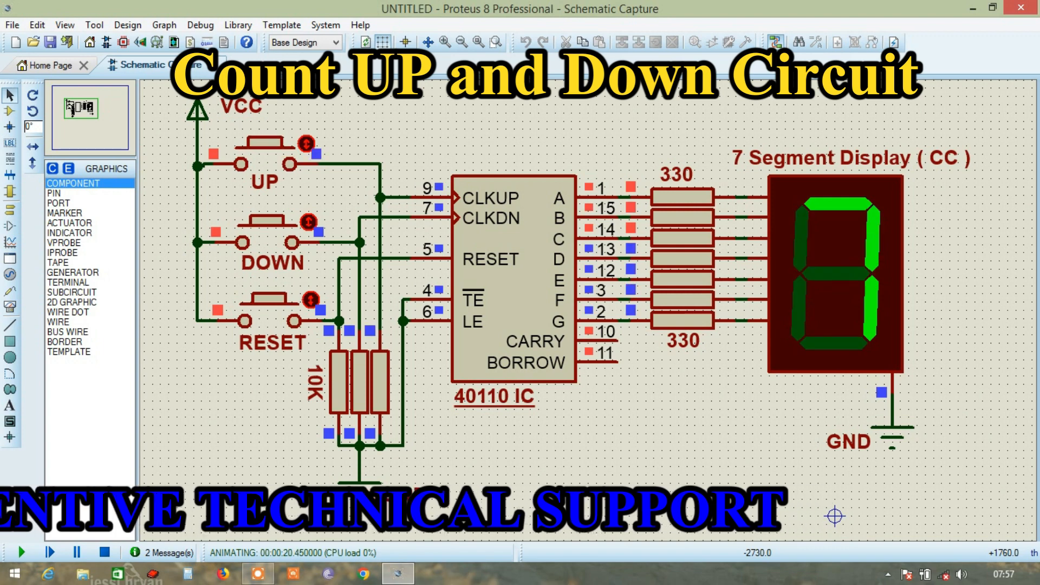
left_click(265, 142)
left_click(265, 143)
left_click(265, 143)
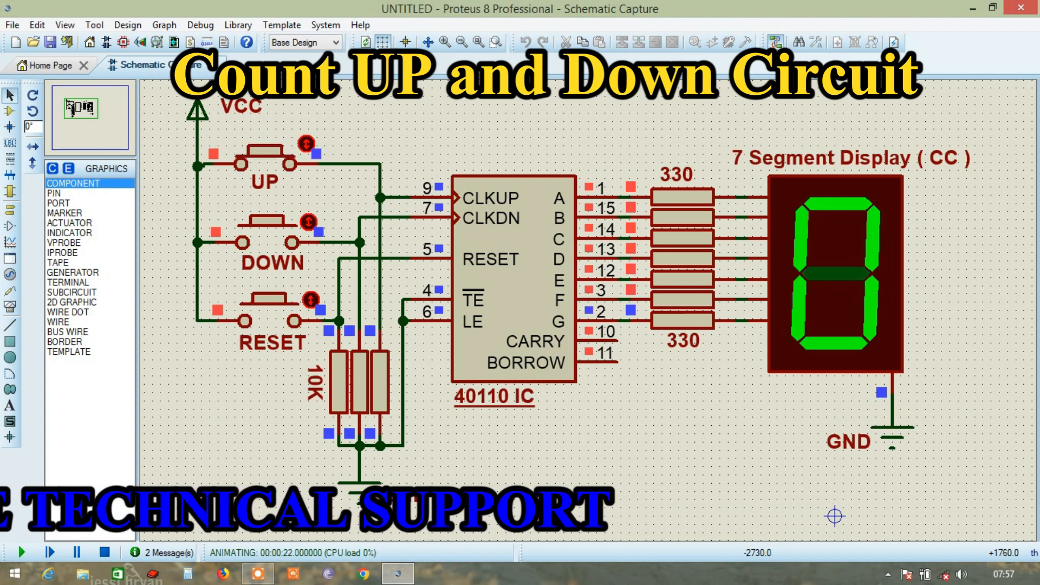
left_click(265, 143)
left_click(265, 142)
left_click(265, 143)
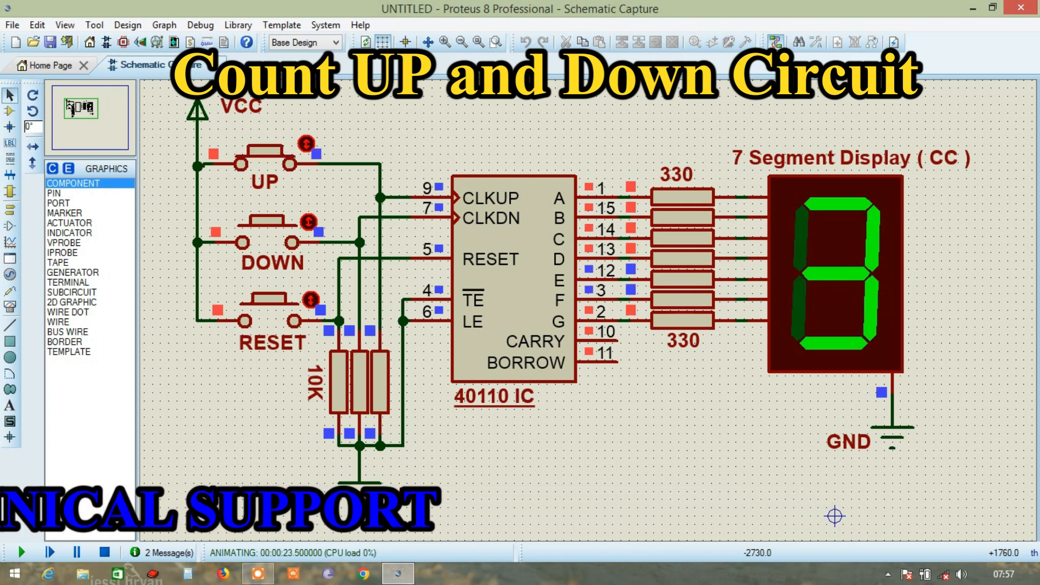
left_click(265, 143)
left_click(265, 143)
left_click(269, 298)
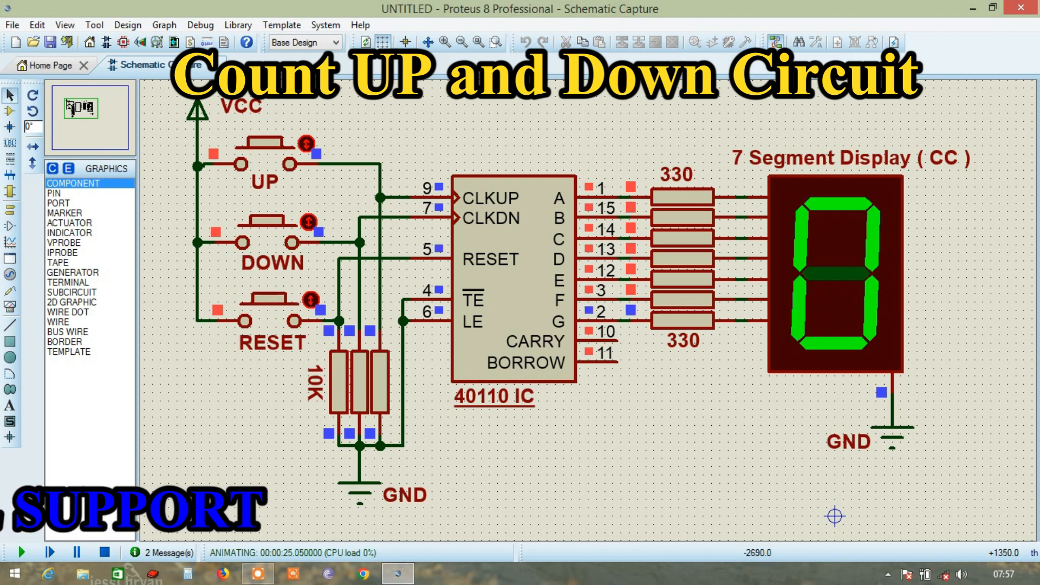
Step: Count the simulated display down from 0 past 4 with the DOWN push button, finishing with a reset
left_click(267, 220)
left_click(267, 220)
left_click(267, 220)
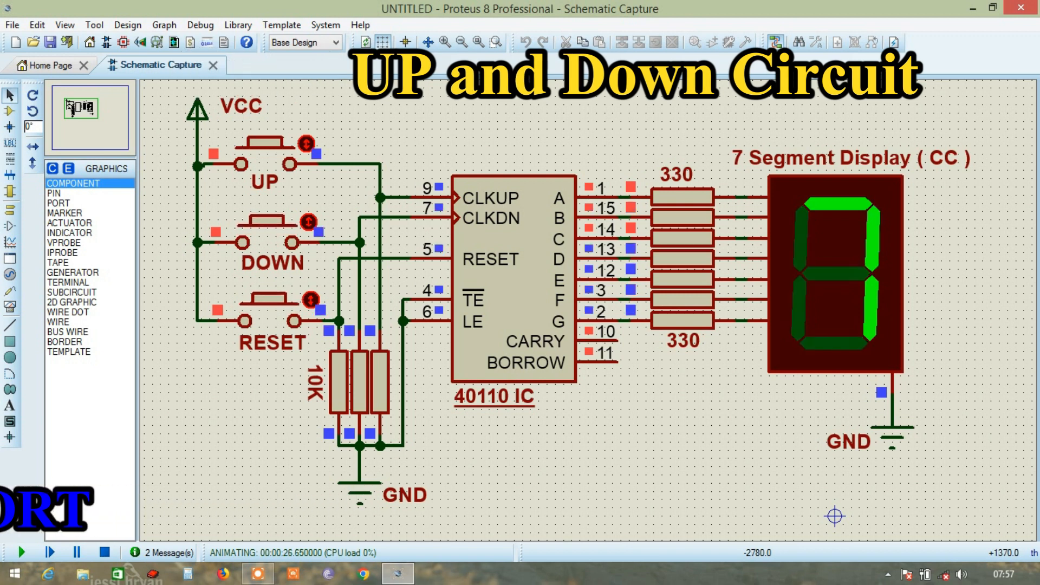
left_click(267, 220)
left_click(267, 220)
left_click(267, 220)
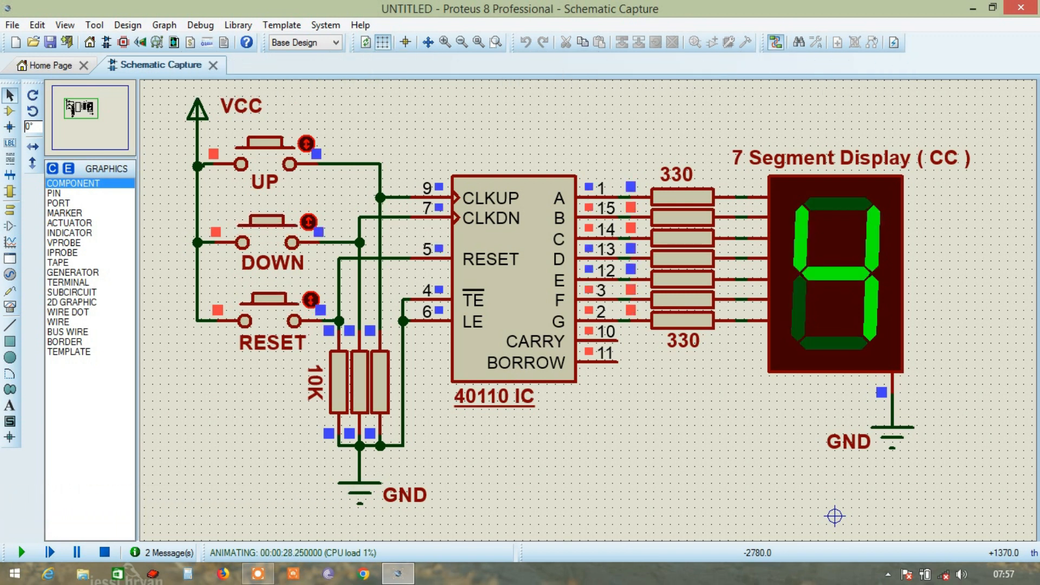
left_click(267, 220)
left_click(270, 298)
Step: Test switching the simulated counter's direction by counting up, down and up again, finishing with a reset
left_click(265, 143)
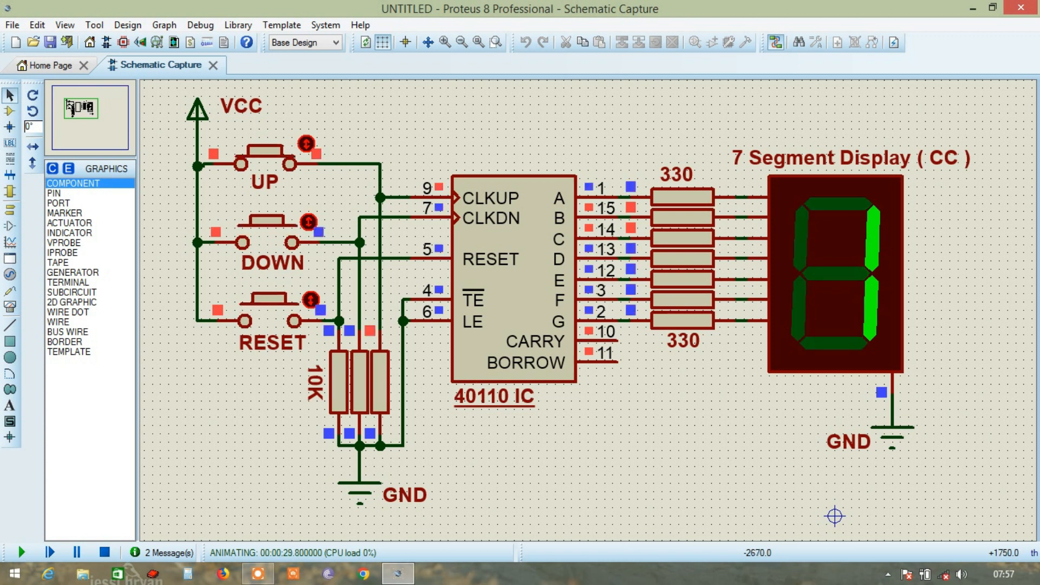
left_click(265, 143)
left_click(265, 143)
left_click(267, 220)
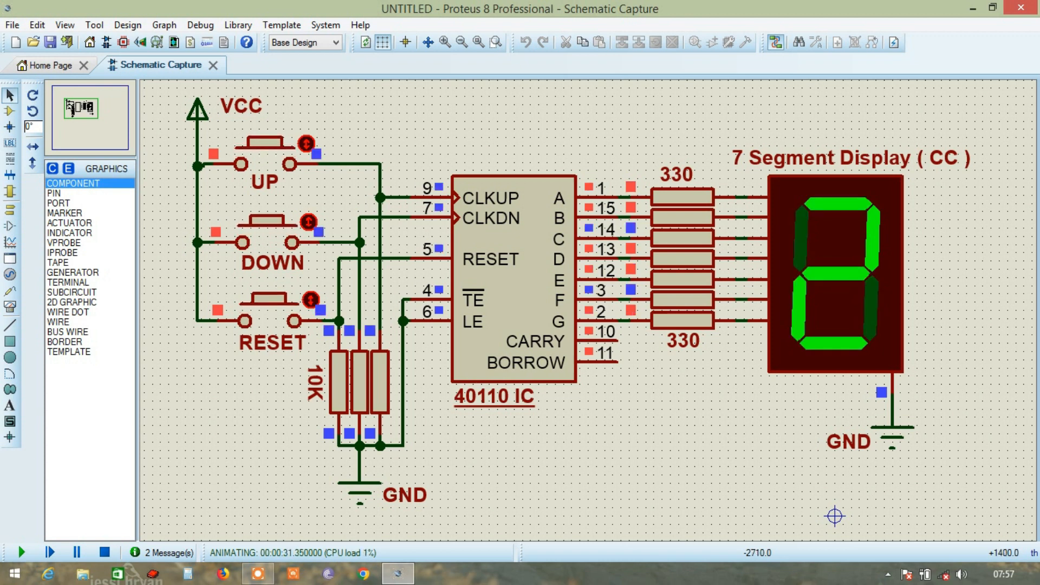
left_click(267, 220)
left_click(275, 144)
left_click(276, 144)
left_click(275, 144)
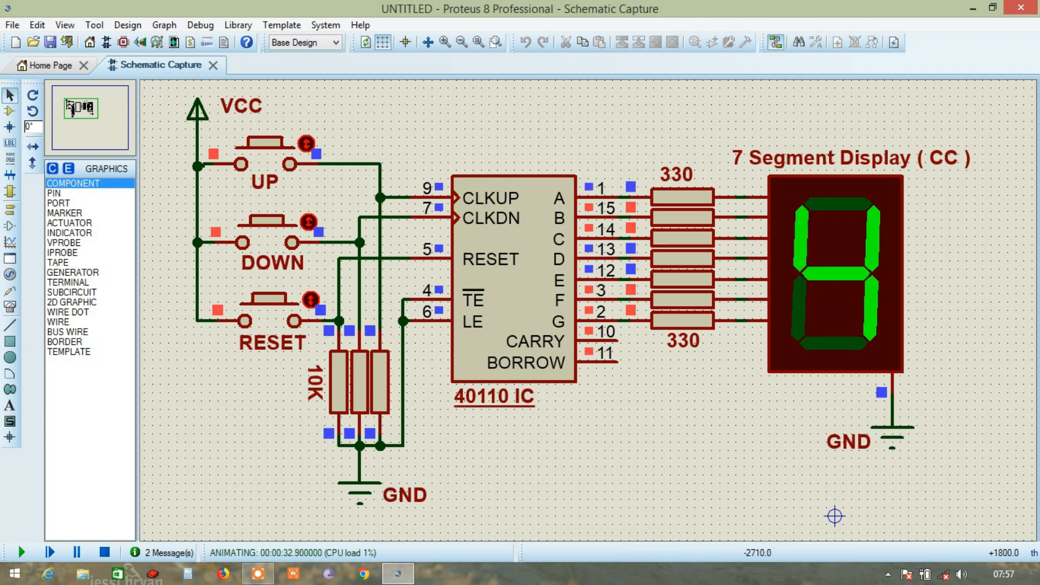
left_click(276, 144)
left_click(265, 143)
left_click(269, 297)
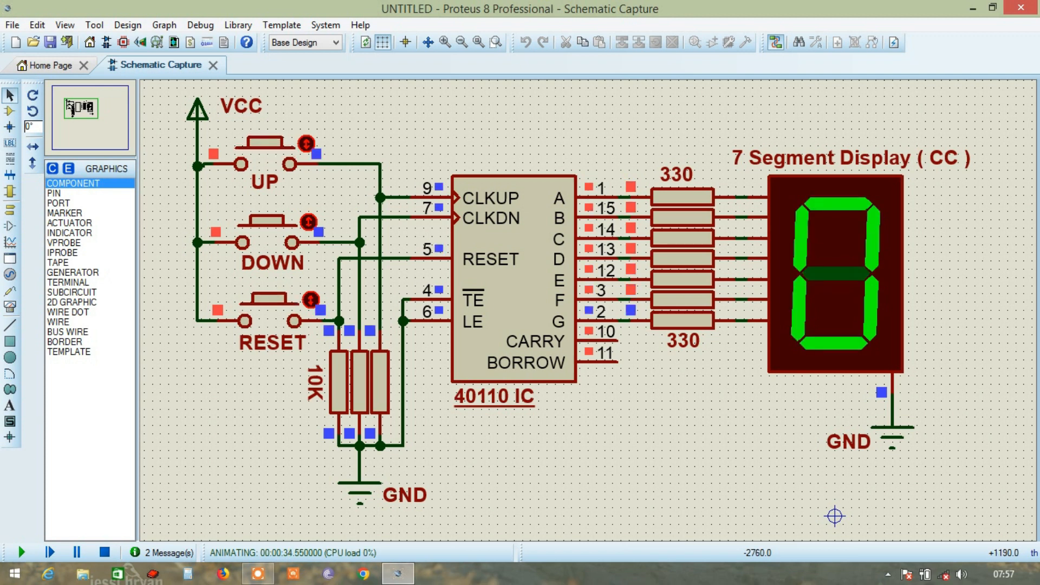
Step: Count the simulated display down from 0 to 7, then up to 9, and reset the counter
left_click(267, 221)
left_click(267, 220)
left_click(267, 220)
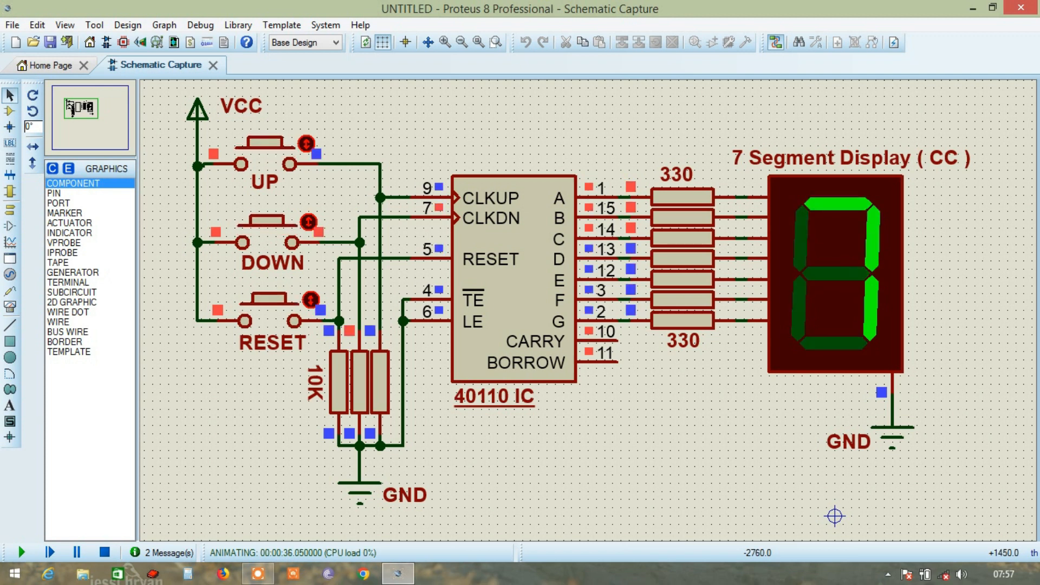
left_click(265, 143)
left_click(265, 143)
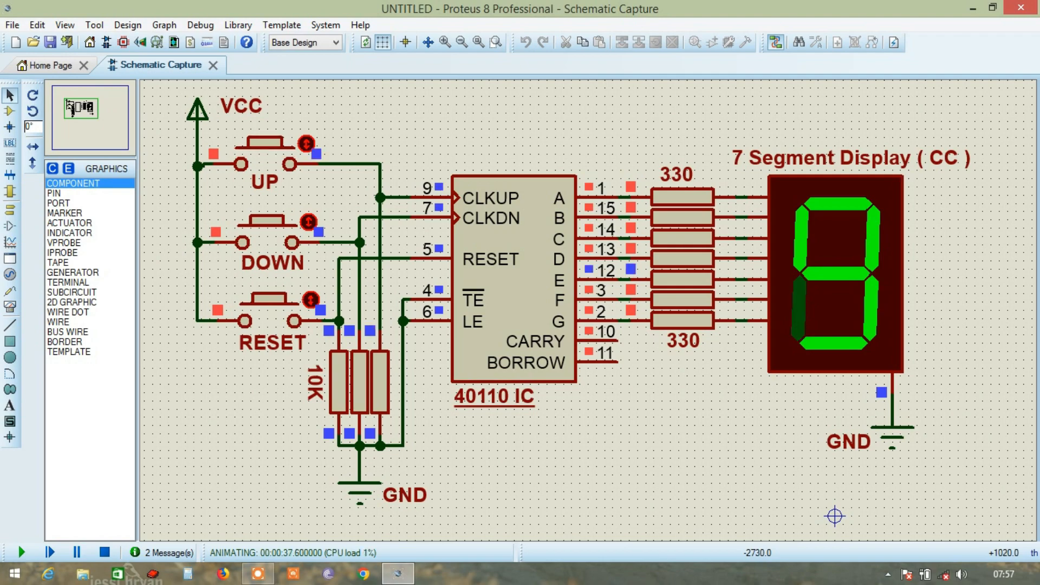
left_click(272, 304)
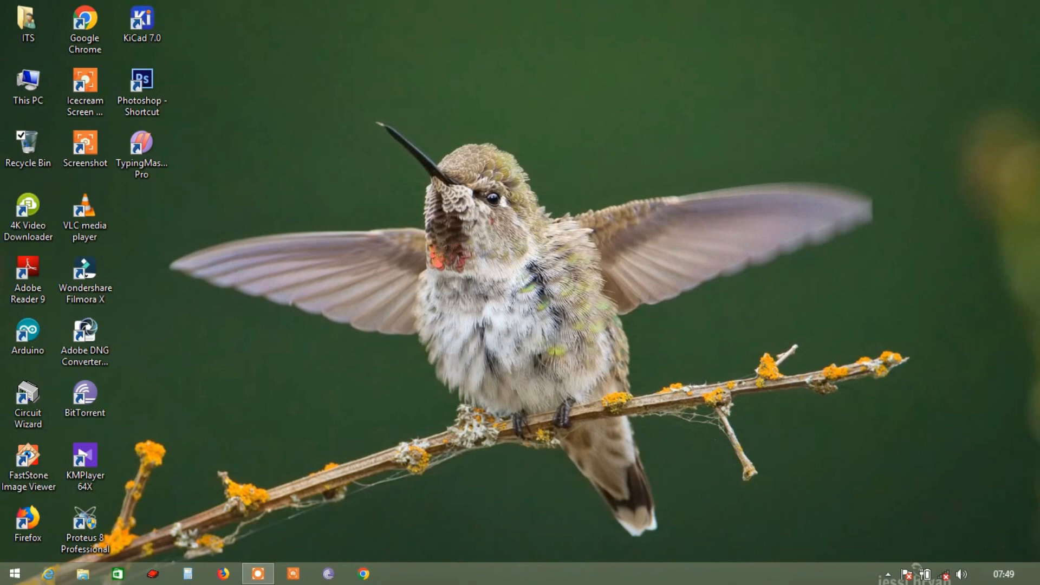
Step: Launch Proteus 8 Professional and open an empty schematic sheet
double_click(85, 528)
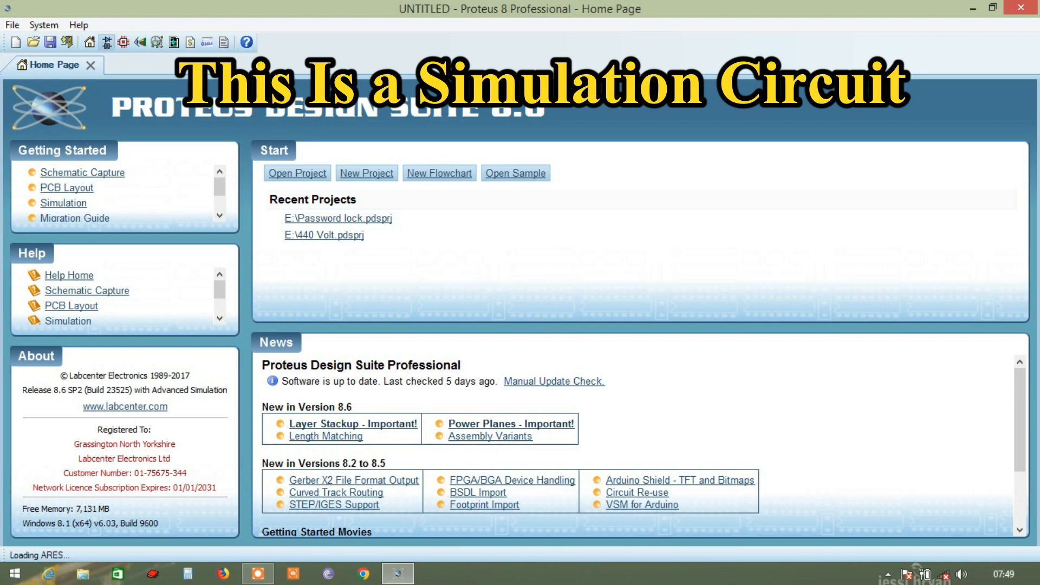
left_click(107, 43)
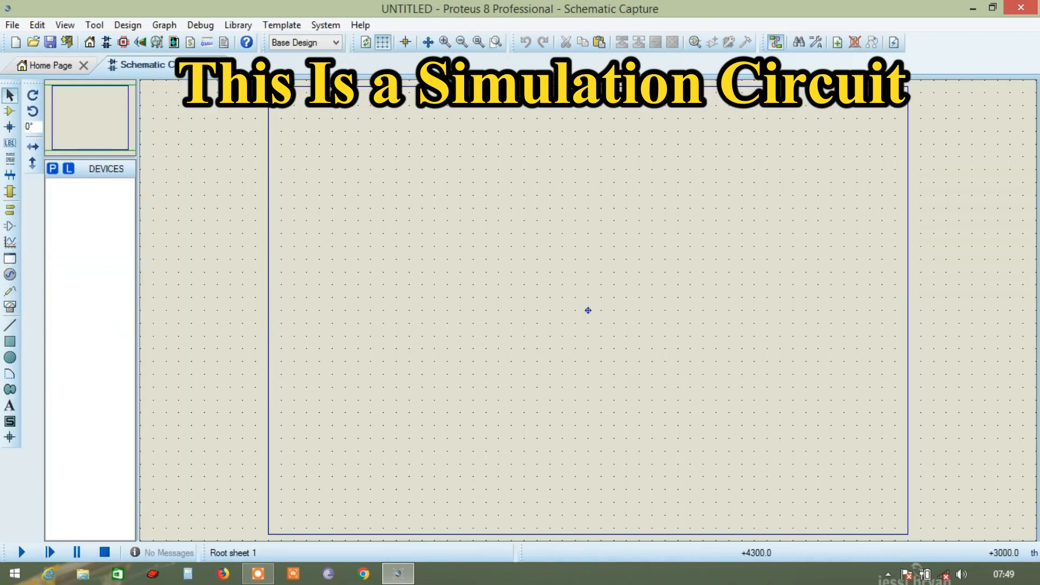
Step: Search the device library for 40110 and add the CMOS decade up-down counter to the device list
left_click(52, 168)
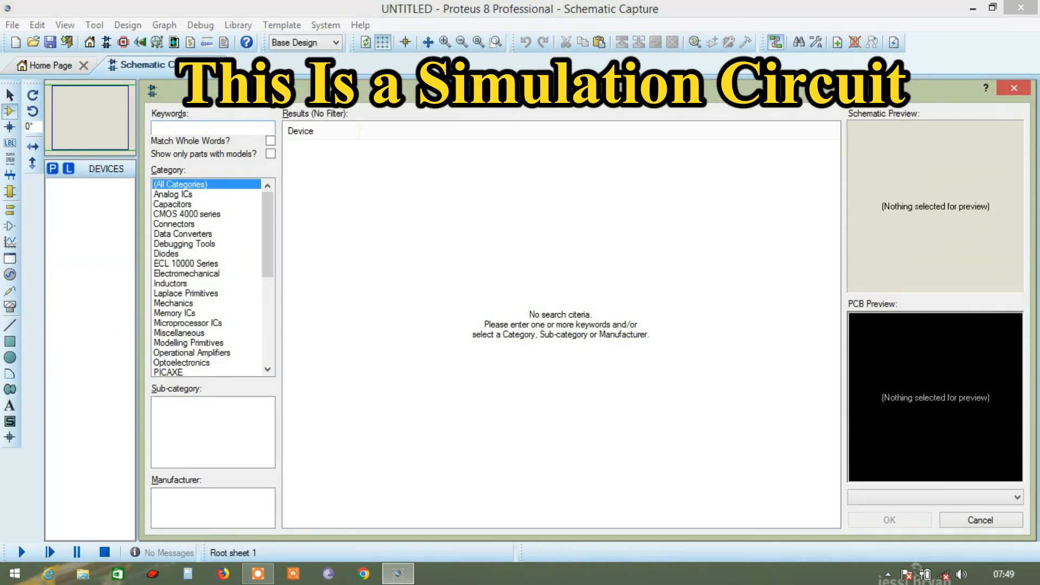
type("40110")
key("BackSpace")
key("BackSpace")
key("BackSpace")
type("0110")
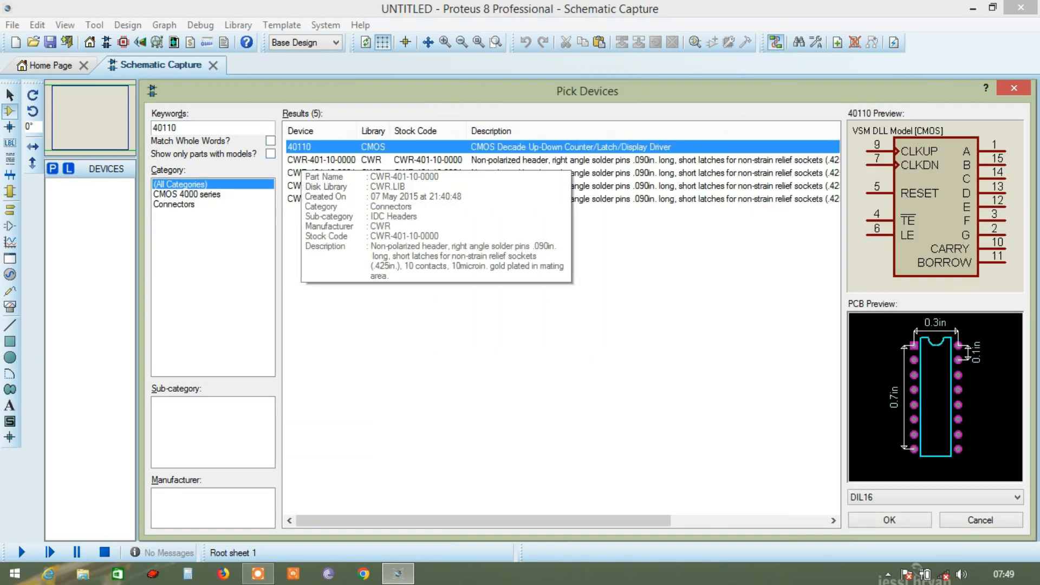
double_click(314, 147)
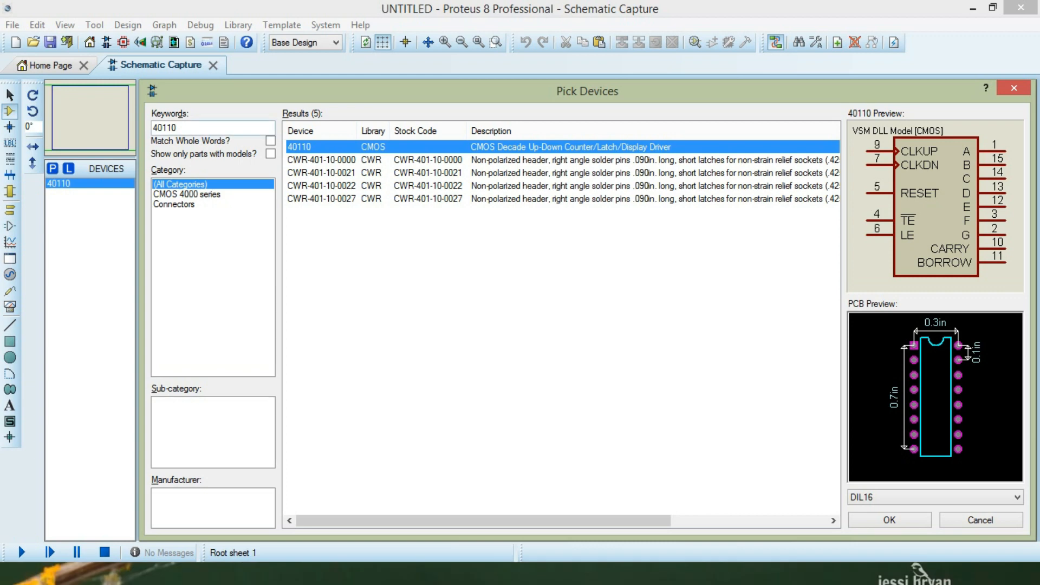
Step: Search the library for "7 SEGMENT" and add the green common-cathode display 7SEG-COM-CAT-GRN to the device list
double_click(165, 128)
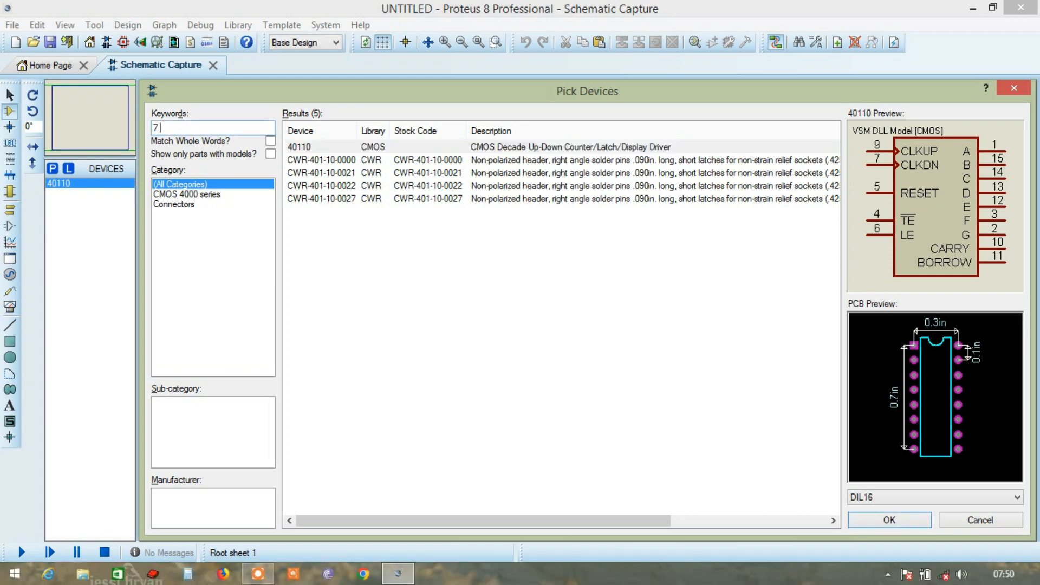
type("7 SEGMENT")
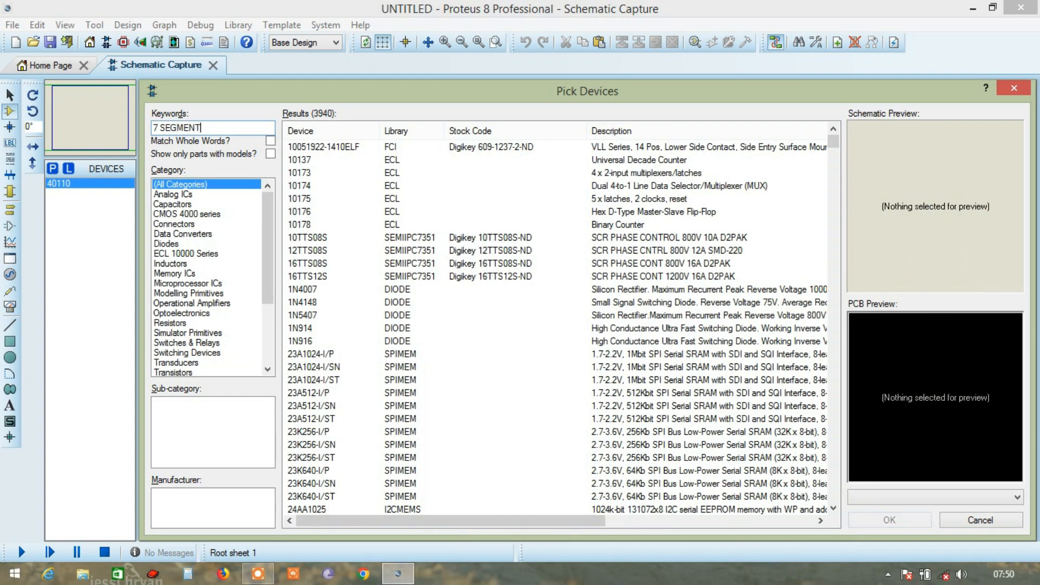
left_click(306, 146)
scroll(555, 325, "down", 9)
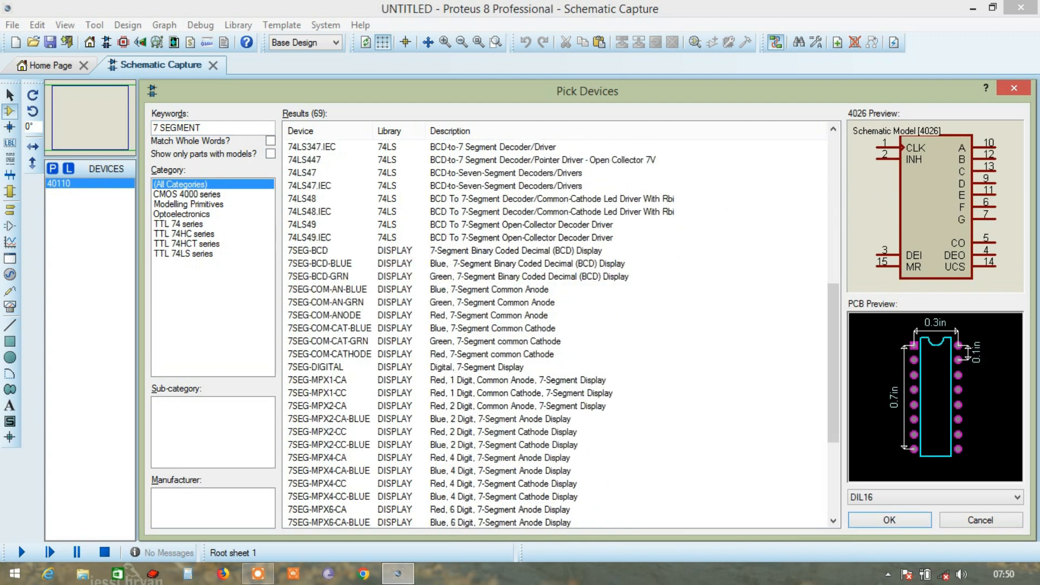
left_click(347, 341)
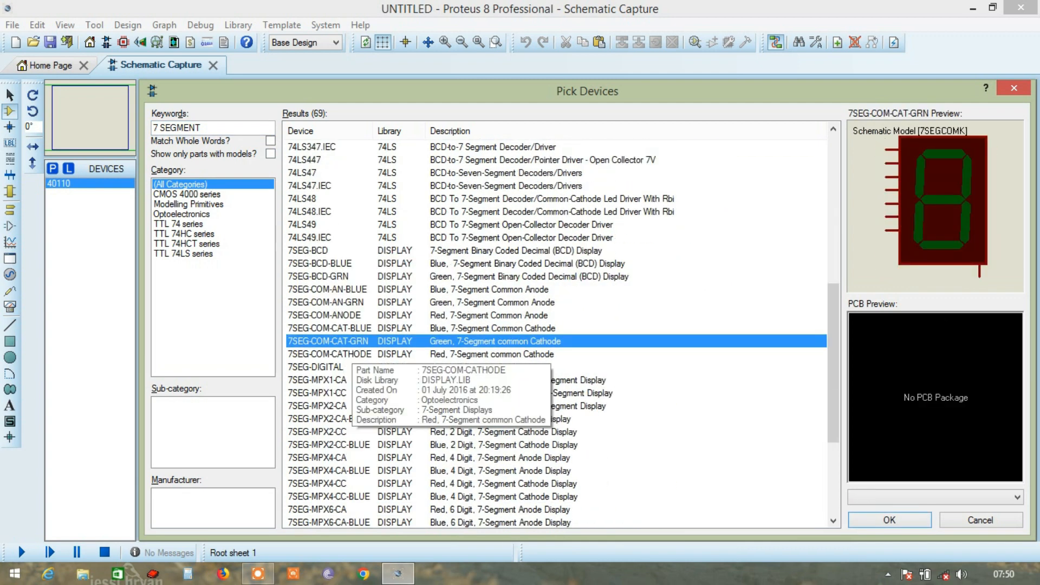
Step: Add the generic resistor RES and the SPST push button BUTTON to the device list, using keywords RES and BUTT
left_click(202, 128)
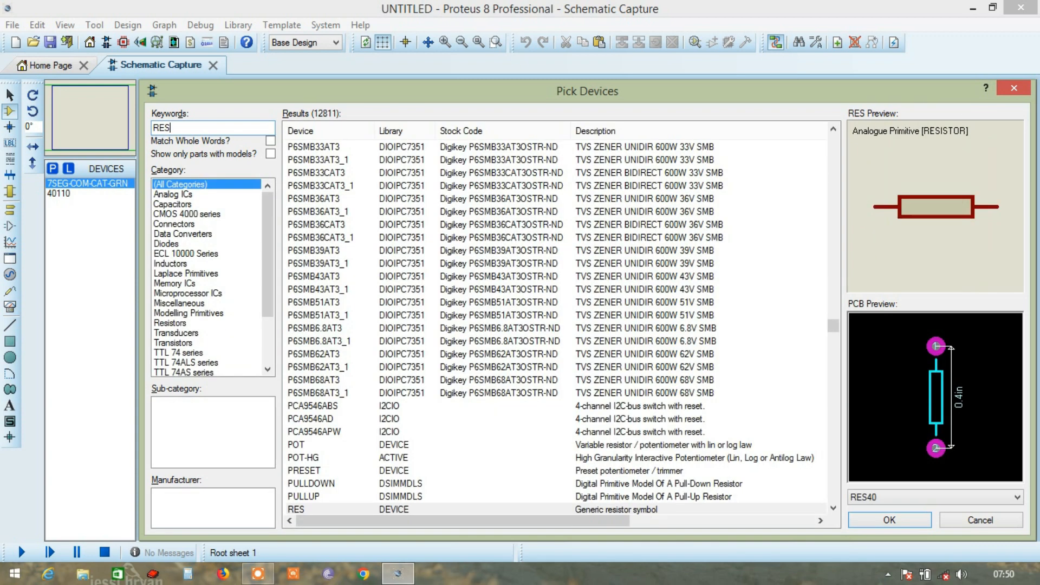
key("Return")
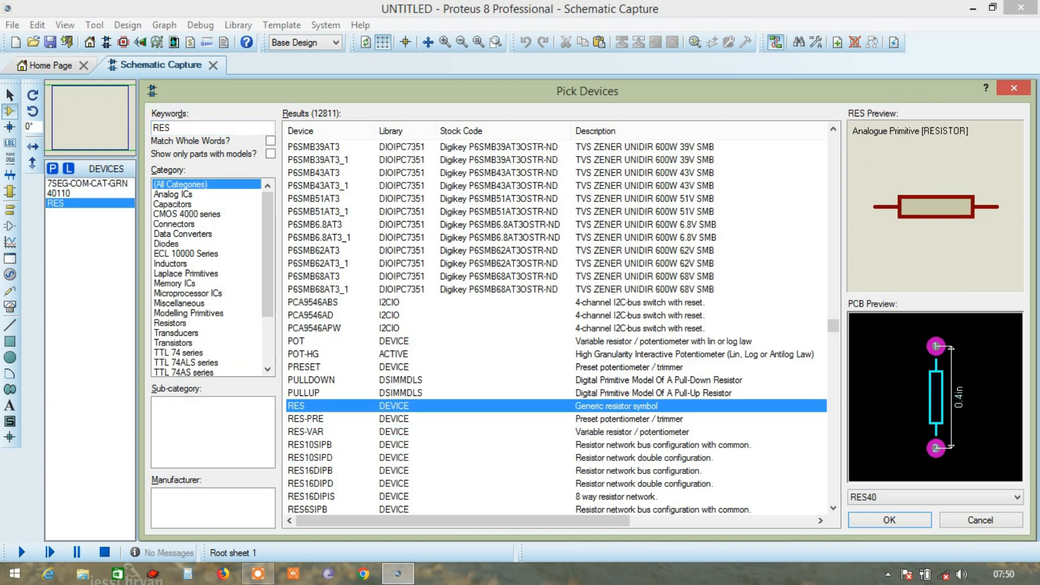
double_click(161, 127)
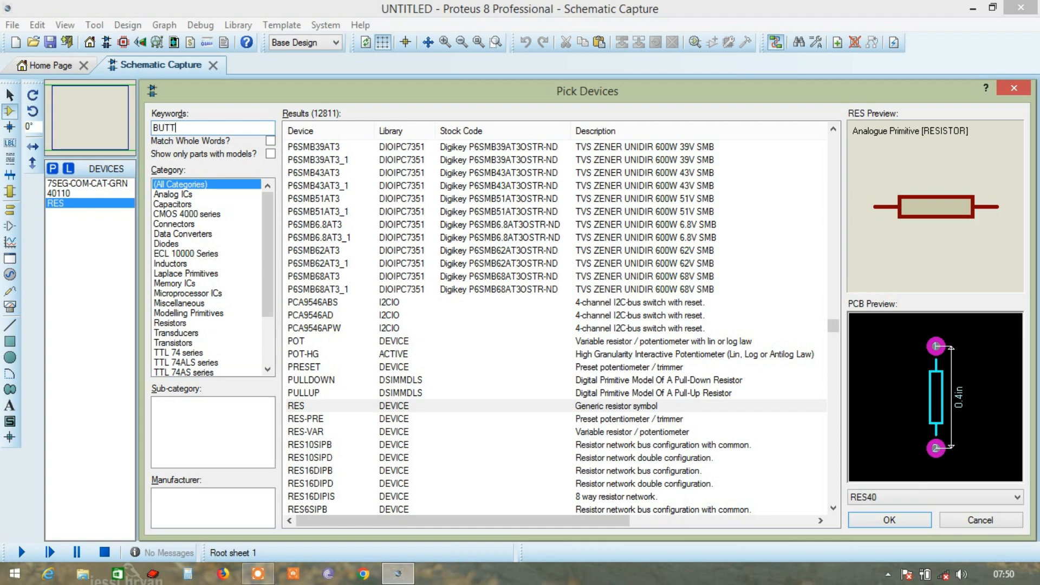
double_click(307, 146)
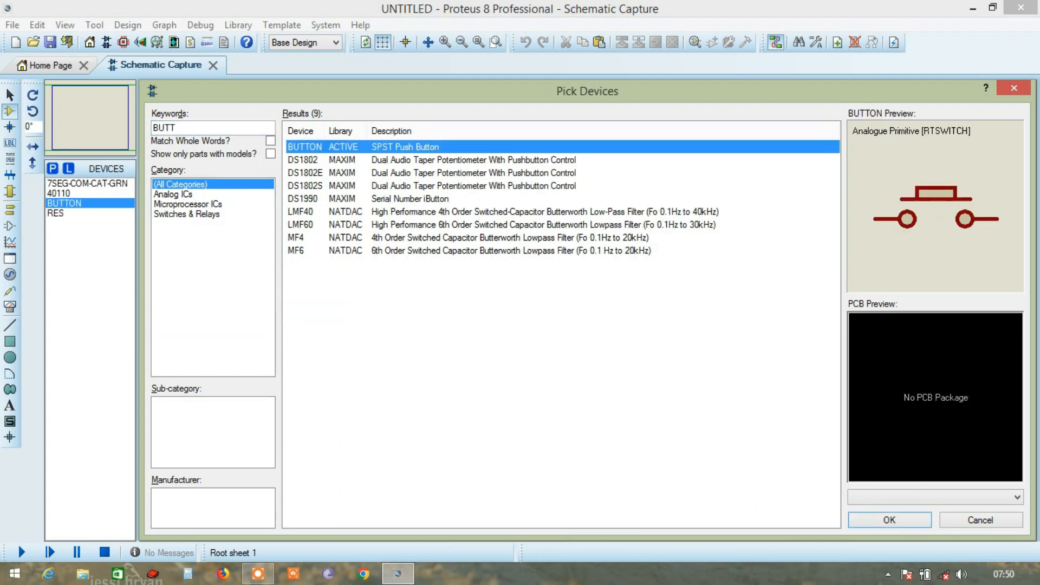
left_click(889, 521)
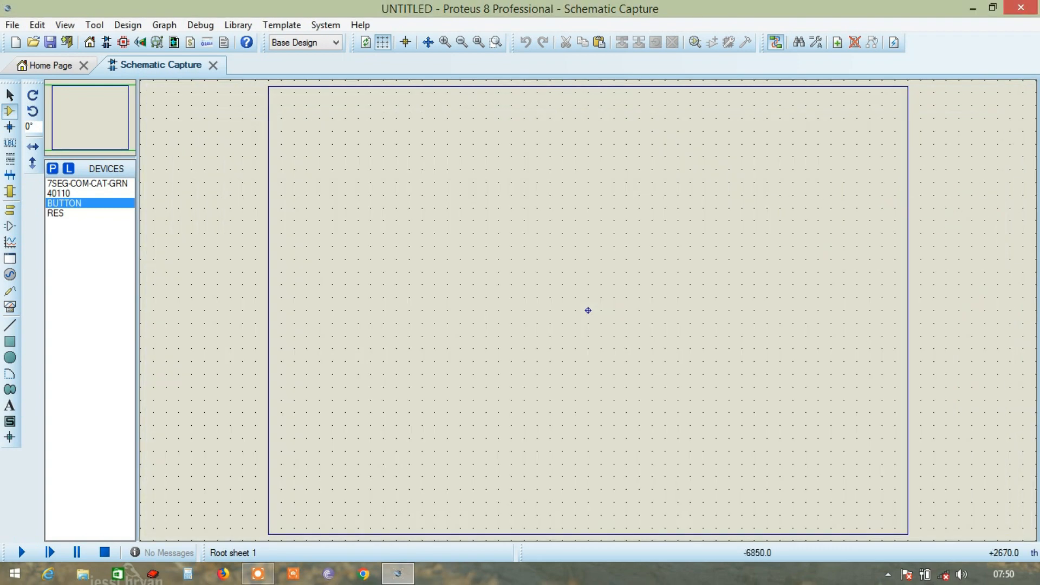
Step: Place the 40110 counter IC in the upper-left part of the schematic sheet
left_click(60, 193)
left_click(464, 223)
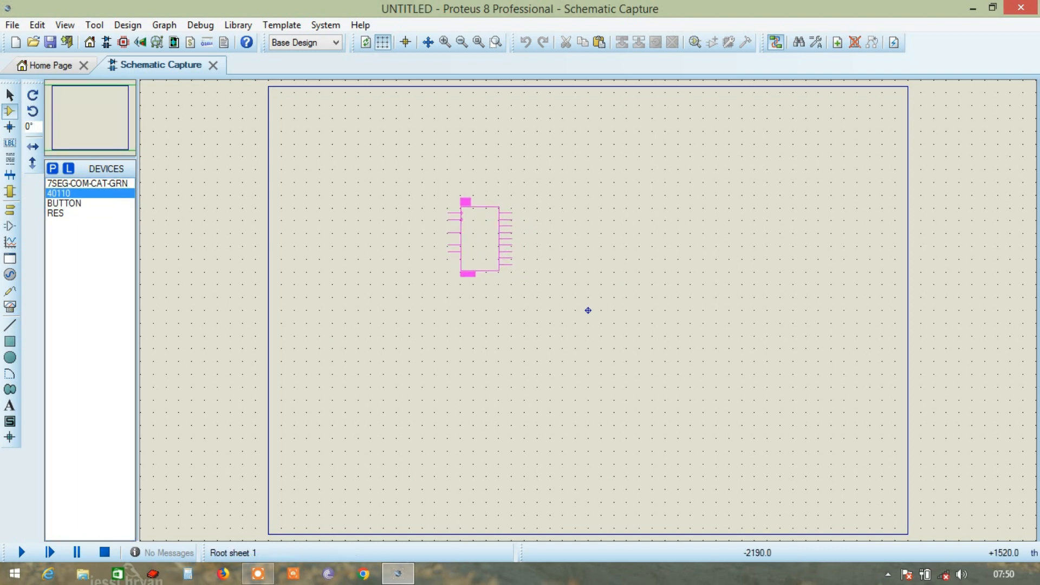
left_click(456, 212)
scroll(542, 235, "up", 1)
scroll(634, 428, "up", 1)
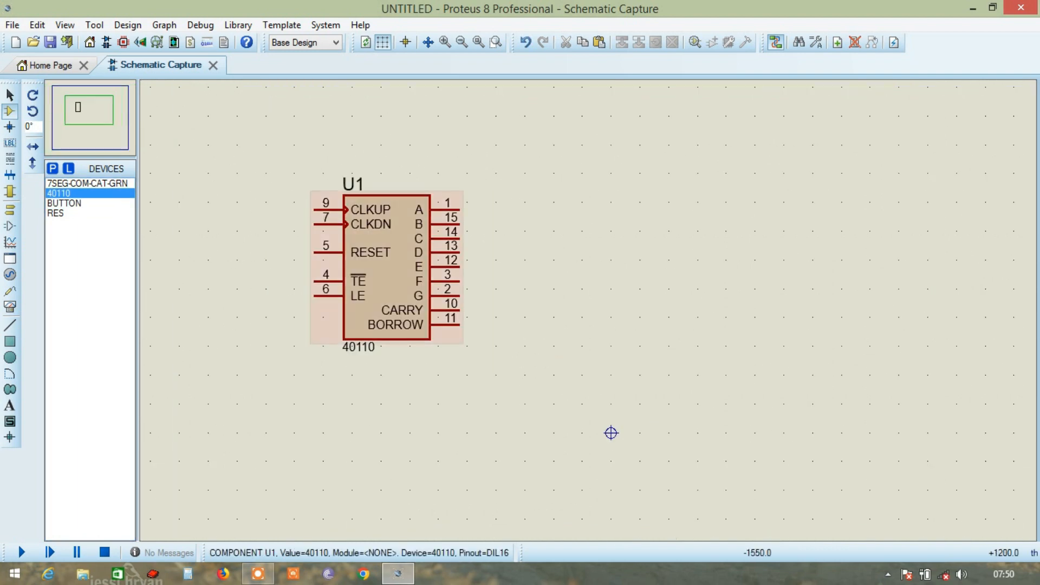
Step: Place a resistor beside output A of the 40110, clear its part reference and set its resistance to 330
left_click(60, 213)
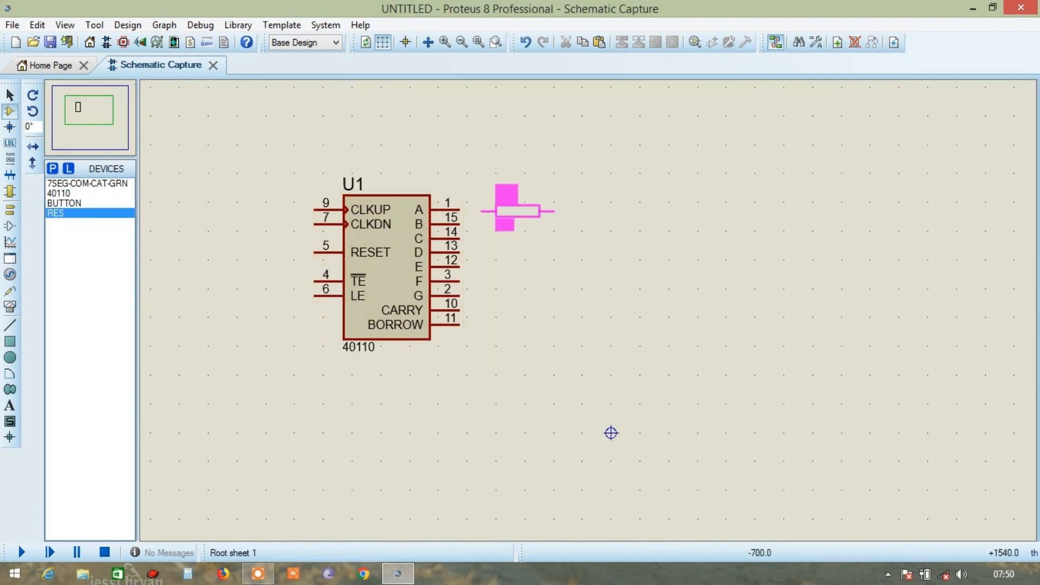
left_click(507, 209)
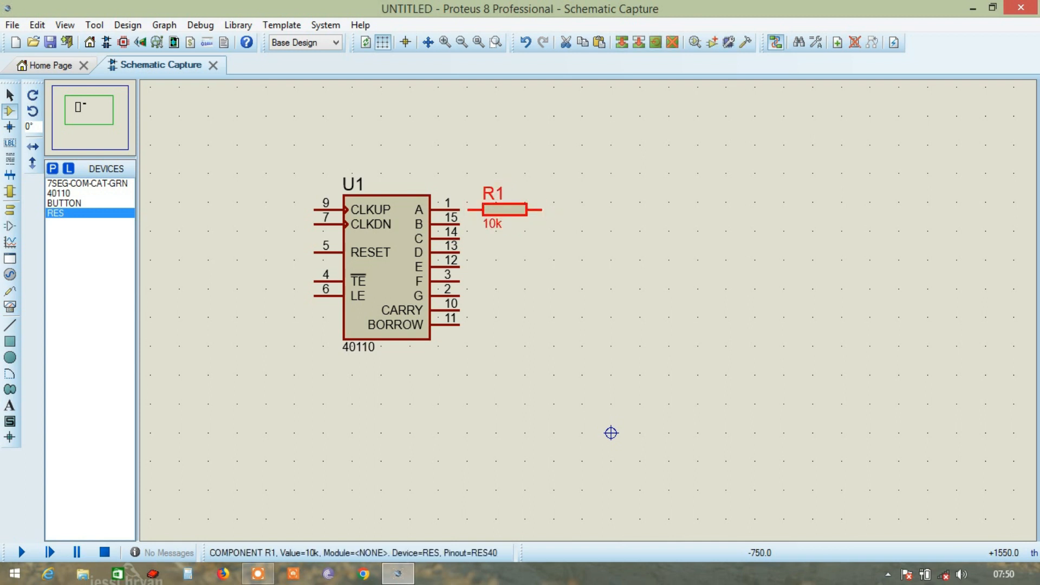
double_click(504, 206)
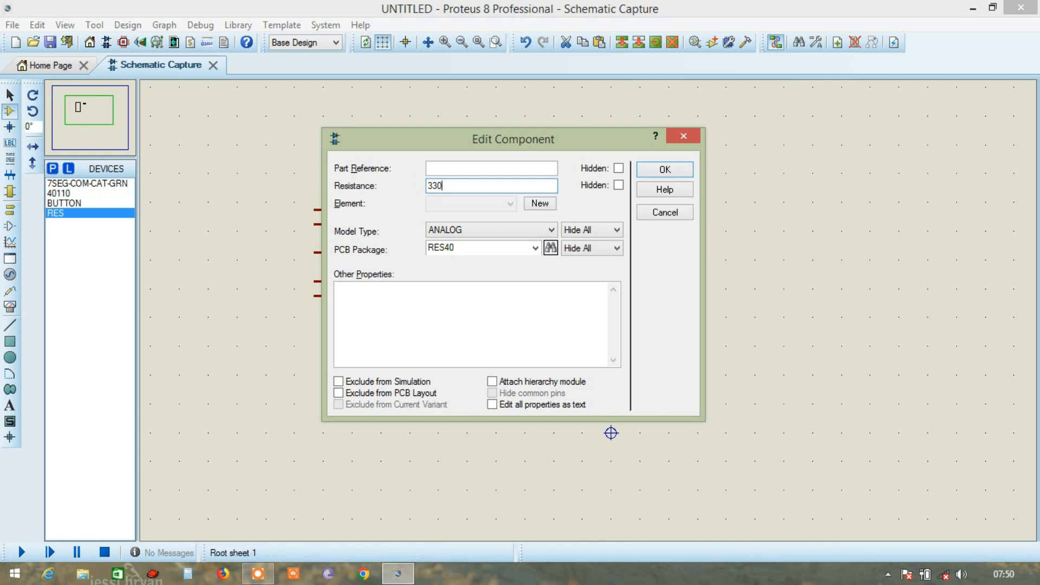
left_click(664, 170)
Step: Place the green common-cathode 7-segment display just beyond the resistor, with its input pins level with the IC outputs
left_click(87, 183)
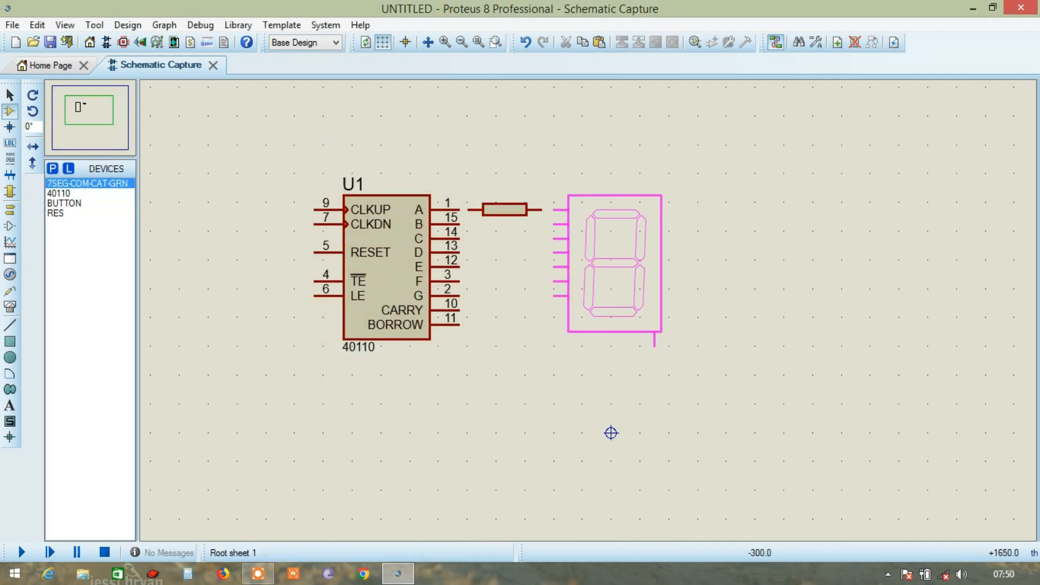
left_click(611, 433)
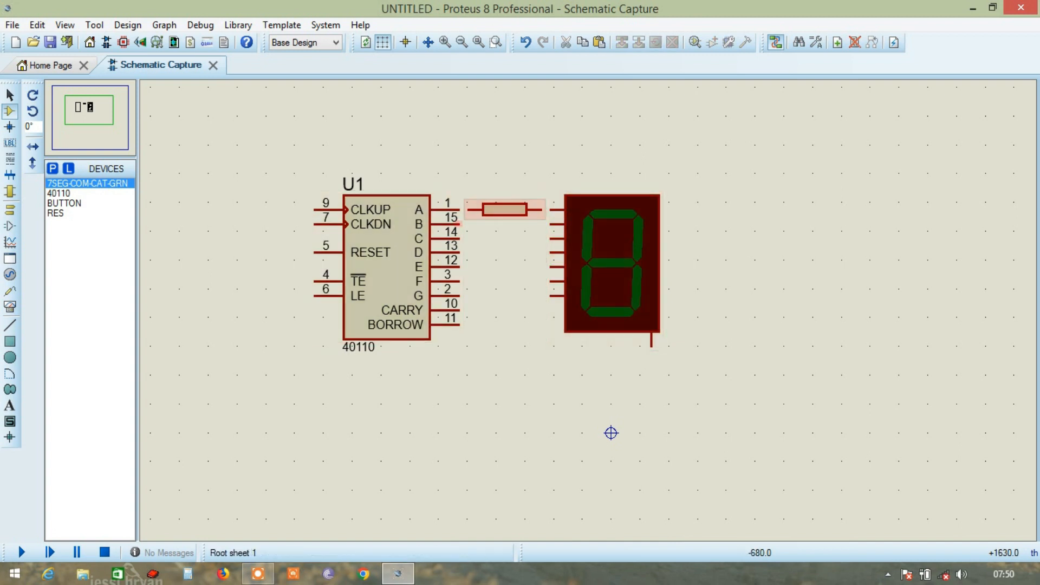
Step: Copy the 330 resistor and paste the copy directly below it, in line with output B
right_click(513, 209)
left_click(552, 318)
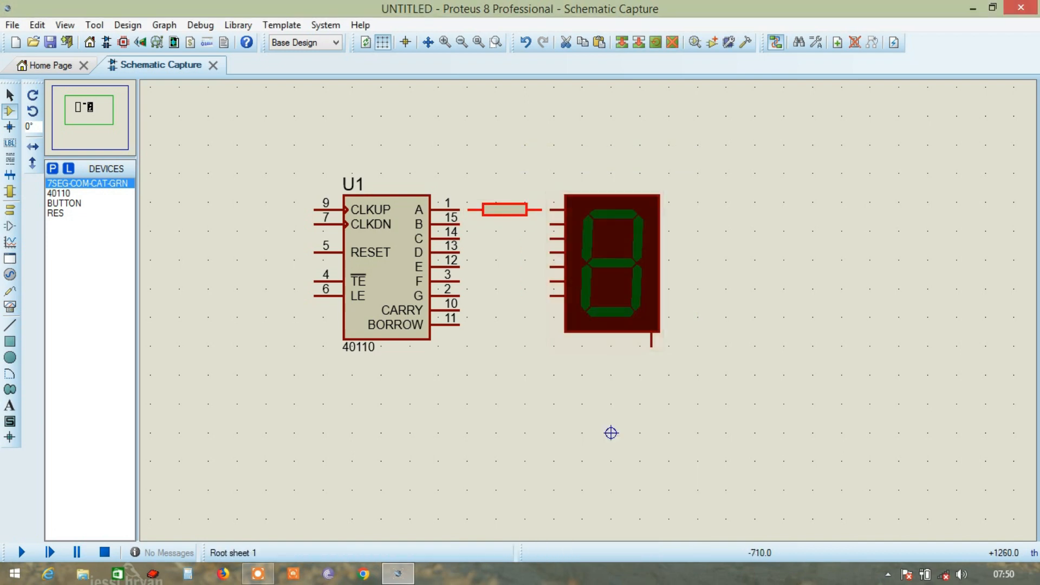
scroll(611, 432, "up", 1)
right_click(600, 313)
left_click(642, 416)
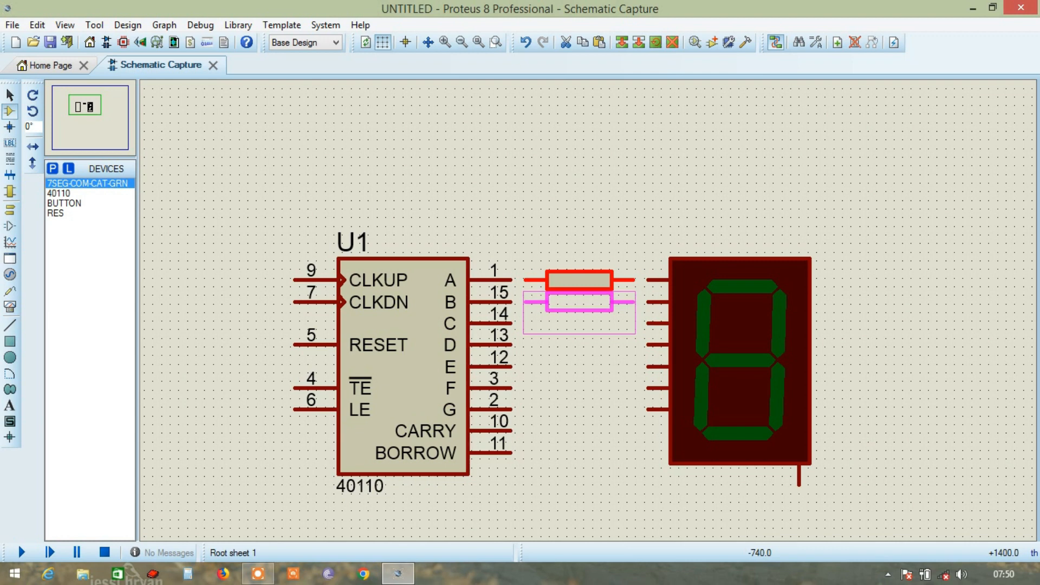
left_click(579, 313)
Step: Copy the pair of resistors at outputs A and B and paste it in line with outputs C and D
left_click_drag(517, 262, 545, 306)
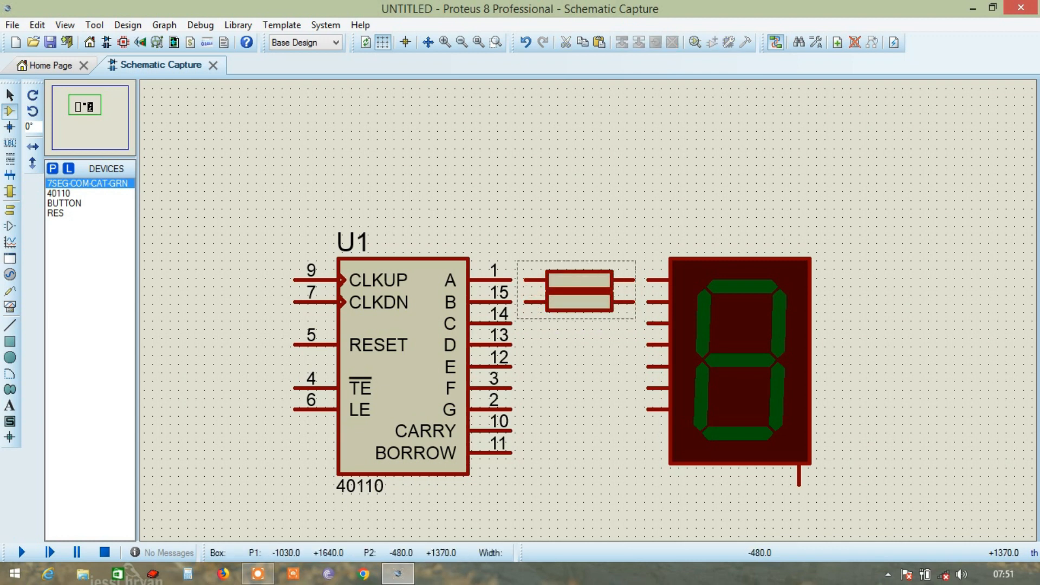
left_click_drag(640, 319, 640, 319)
right_click(599, 298)
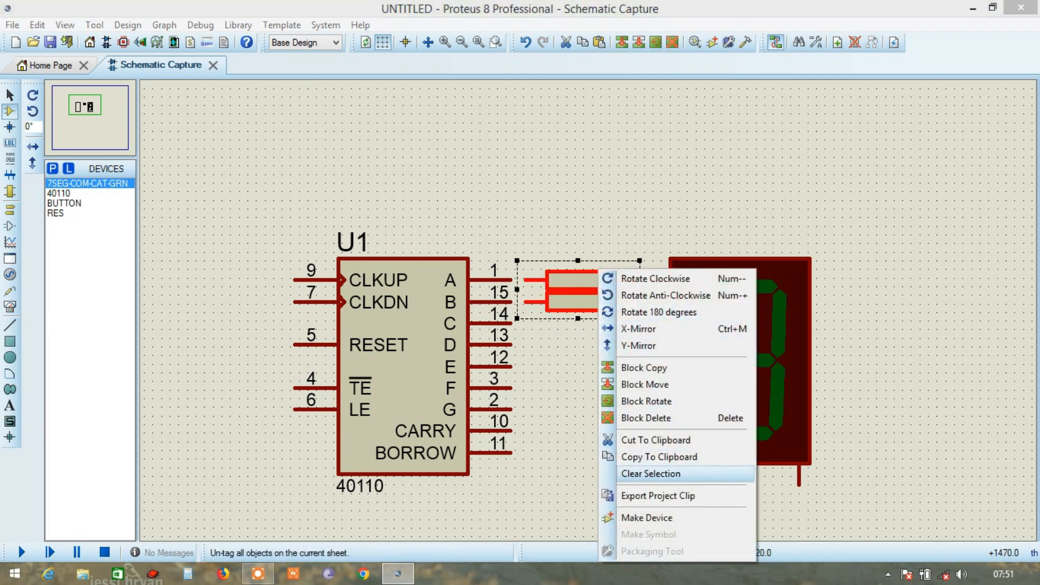
left_click(658, 457)
right_click(580, 343)
left_click(640, 444)
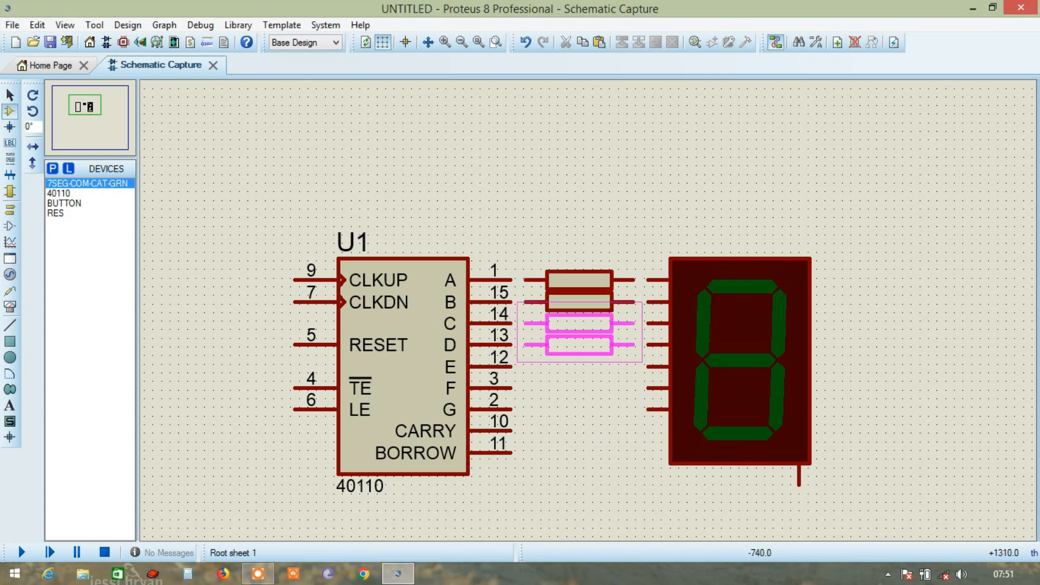
left_click(580, 333)
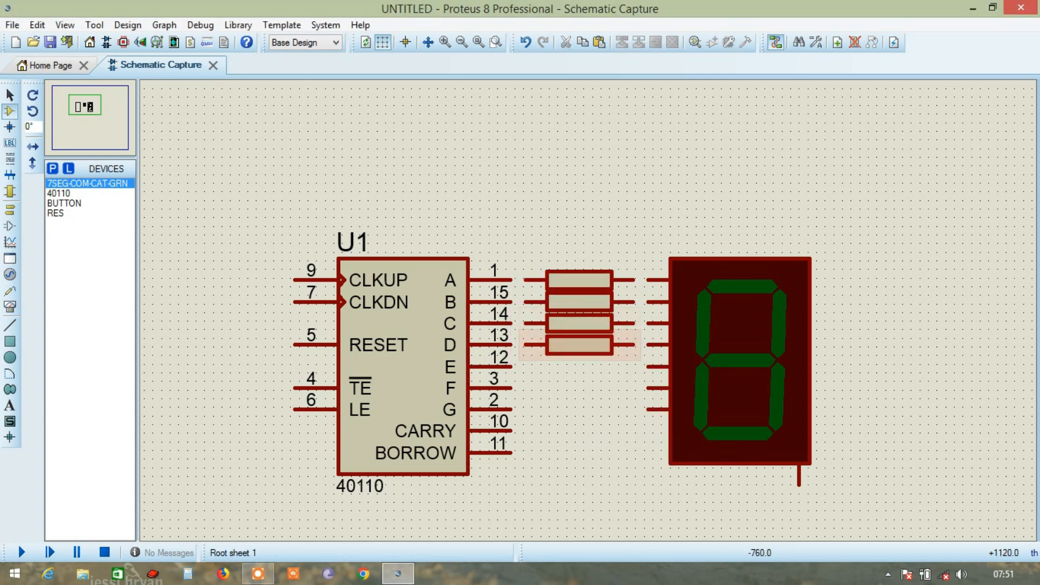
Step: Paste the resistor pair twice more, from output E down to CARRY, and delete the surplus resistor beside CARRY
right_click(589, 367)
left_click(654, 470)
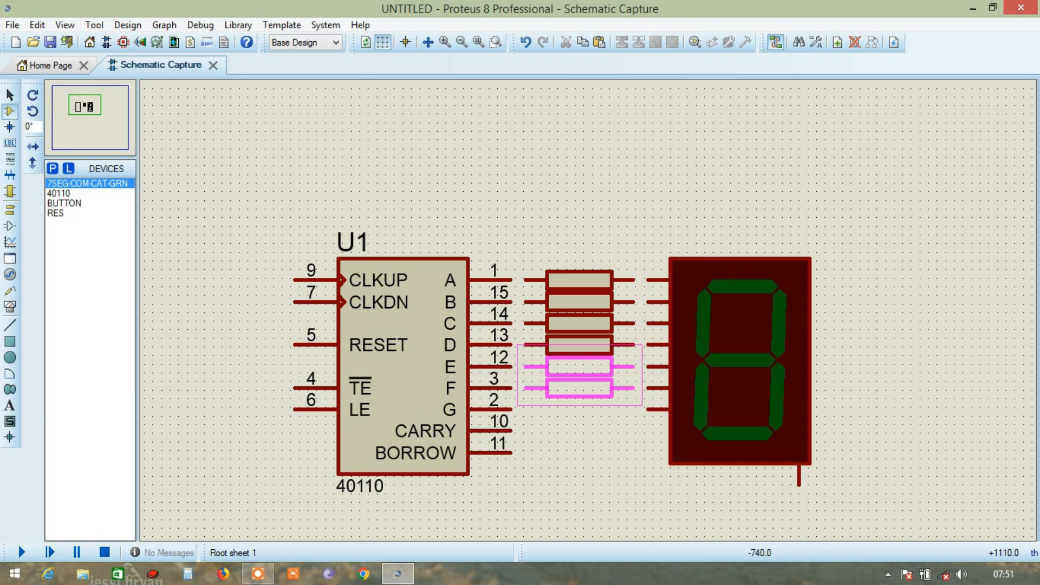
left_click(580, 376)
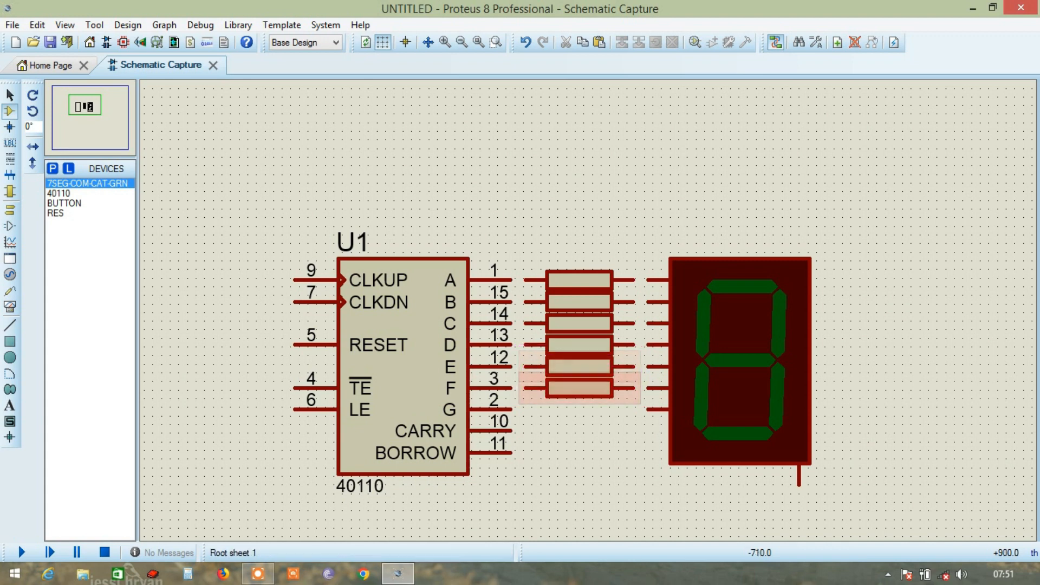
right_click(602, 413)
left_click(666, 516)
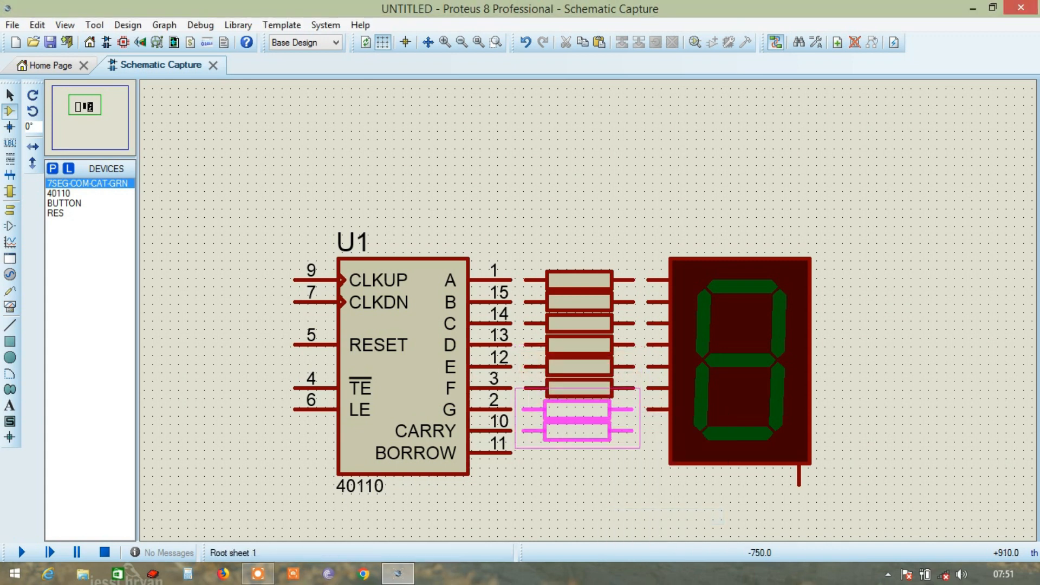
left_click(580, 420)
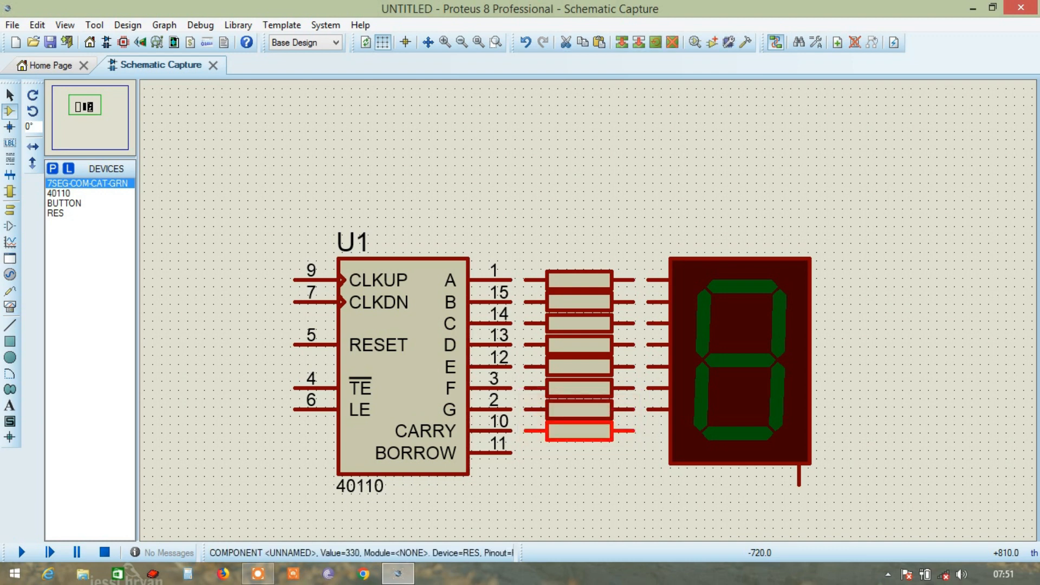
right_click(606, 426)
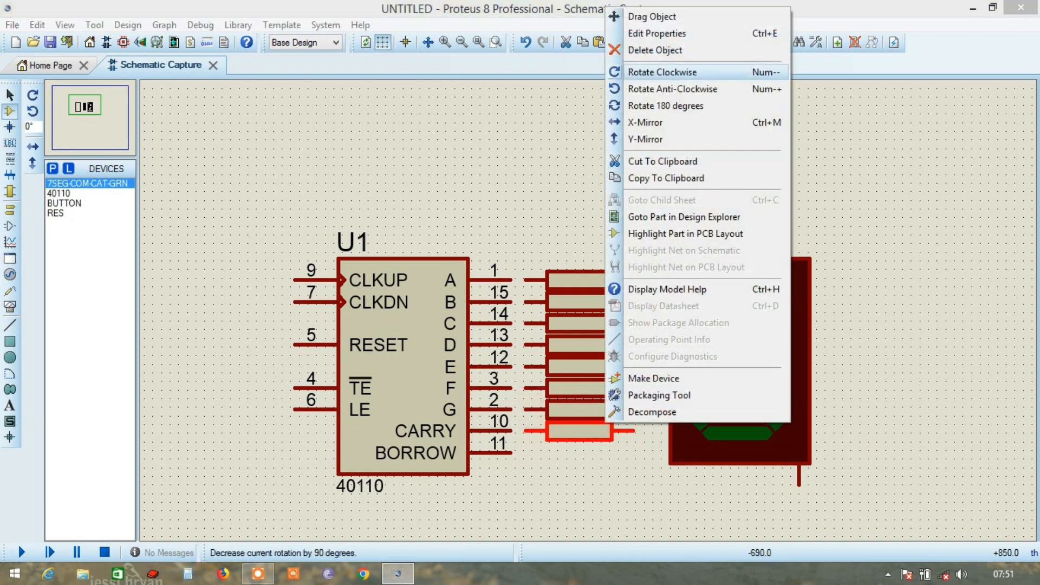
left_click(634, 48)
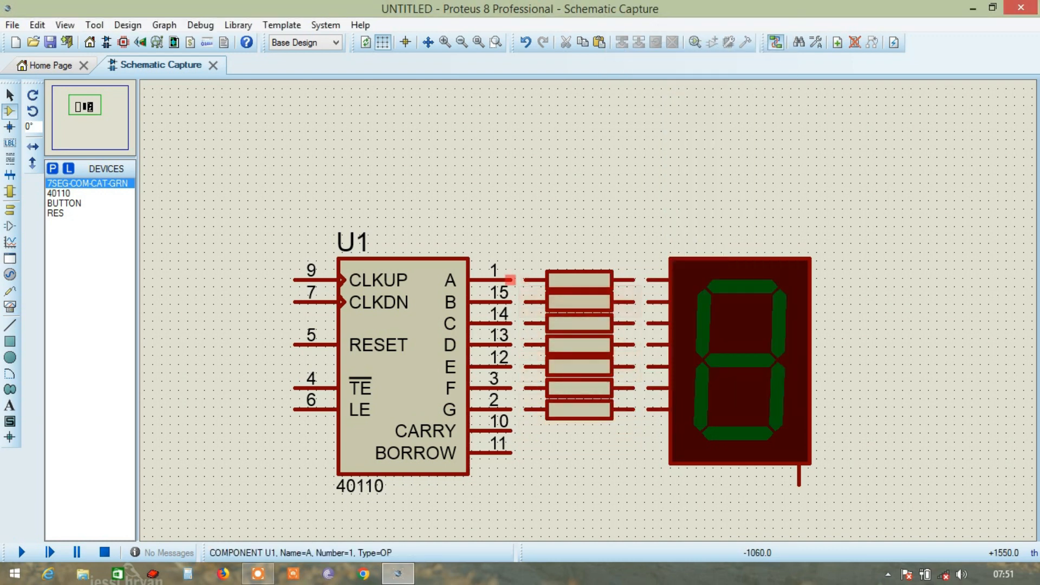
Step: Wire outputs A to G of the 40110 through the seven resistors to the matching pins of the display
left_click(510, 279)
left_click(524, 279)
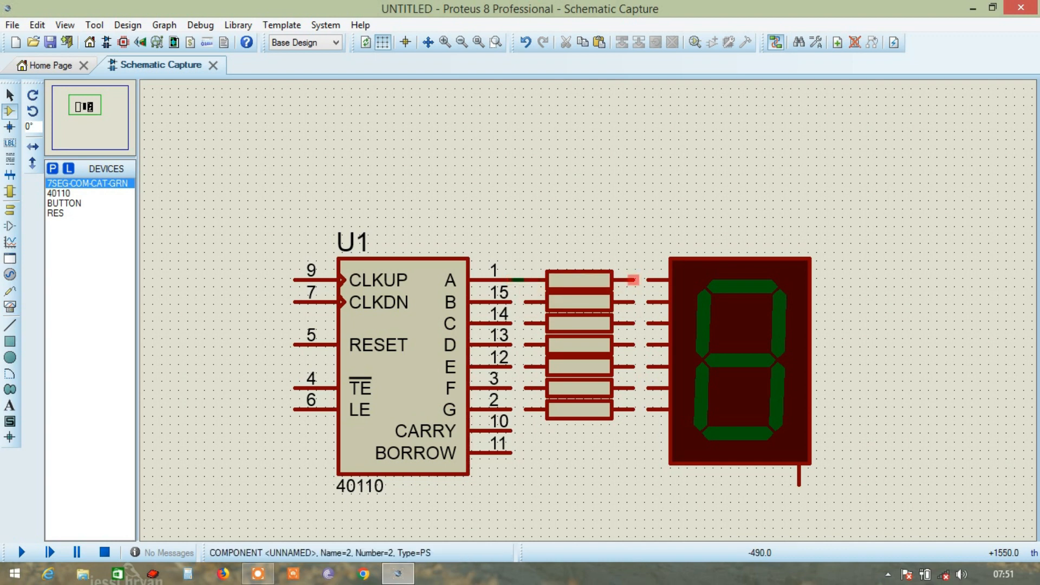
left_click(633, 279)
left_click(649, 280)
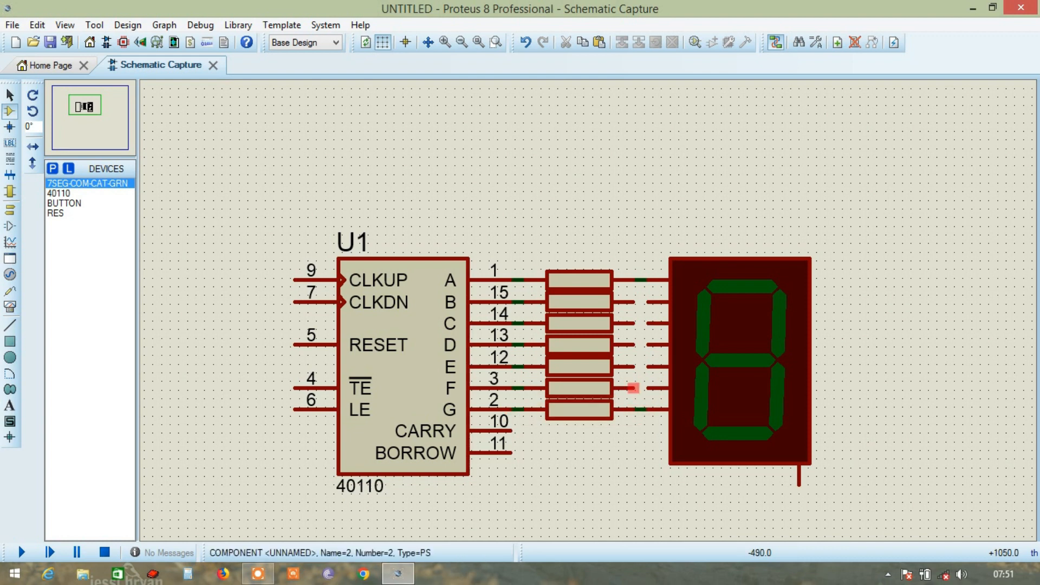
left_click(647, 367)
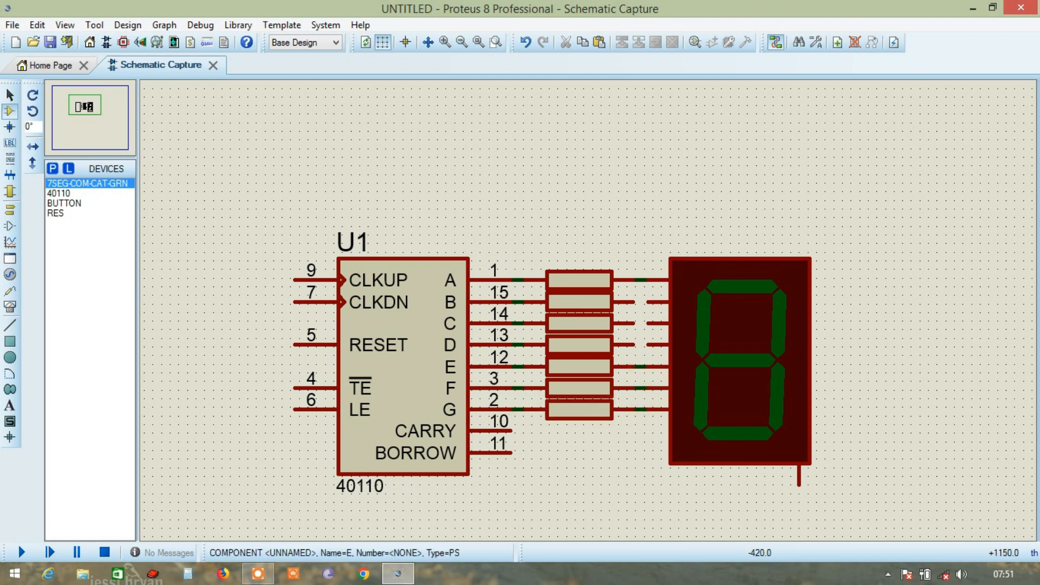
left_click(633, 345)
left_click(648, 345)
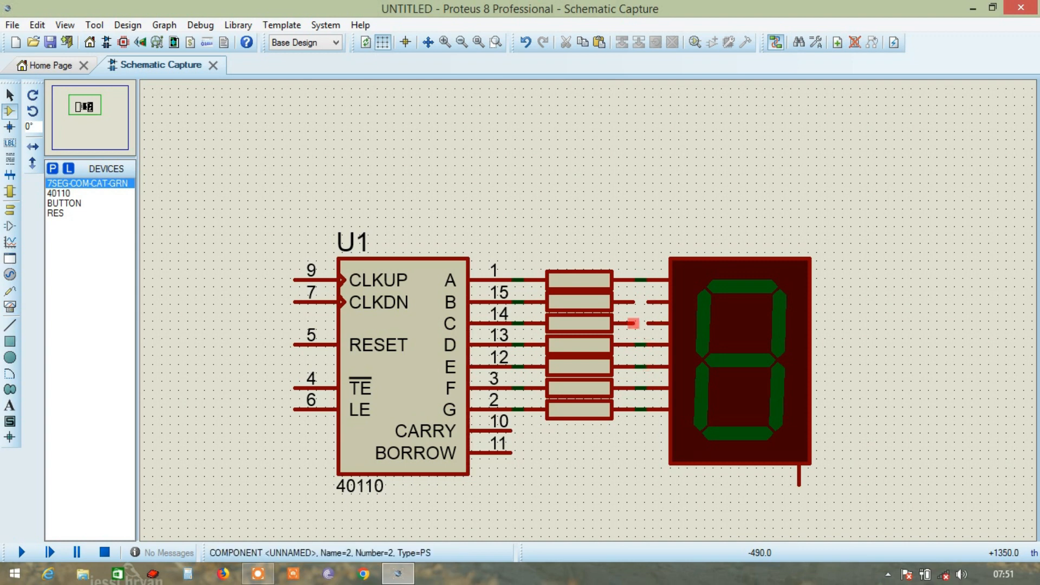
left_click(634, 323)
left_click(647, 323)
left_click(647, 302)
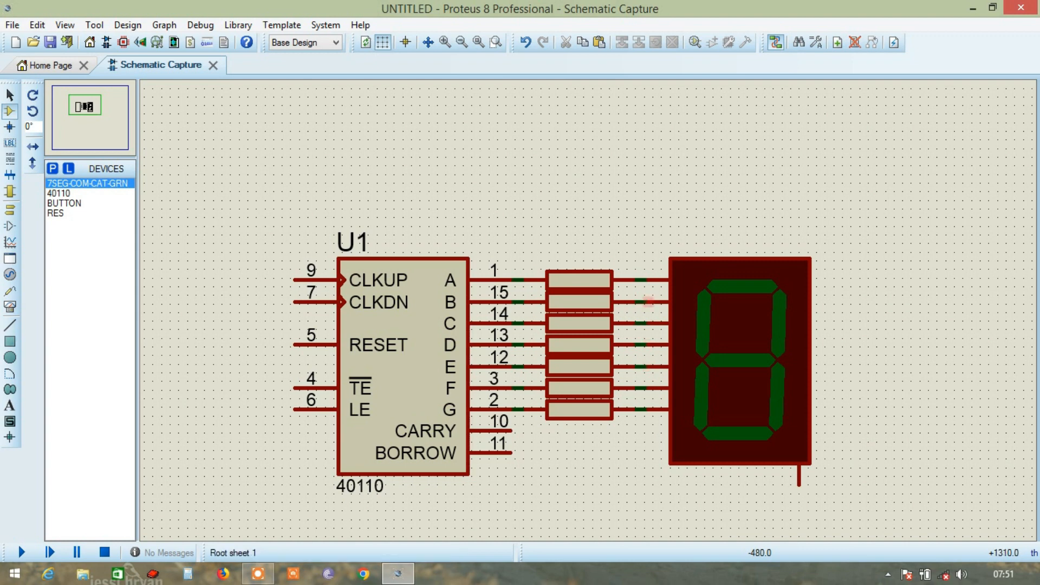
Step: Clear the part reference U1 of the 40110 IC
scroll(589, 311, "down", 1)
scroll(464, 422, "up", 1)
double_click(423, 188)
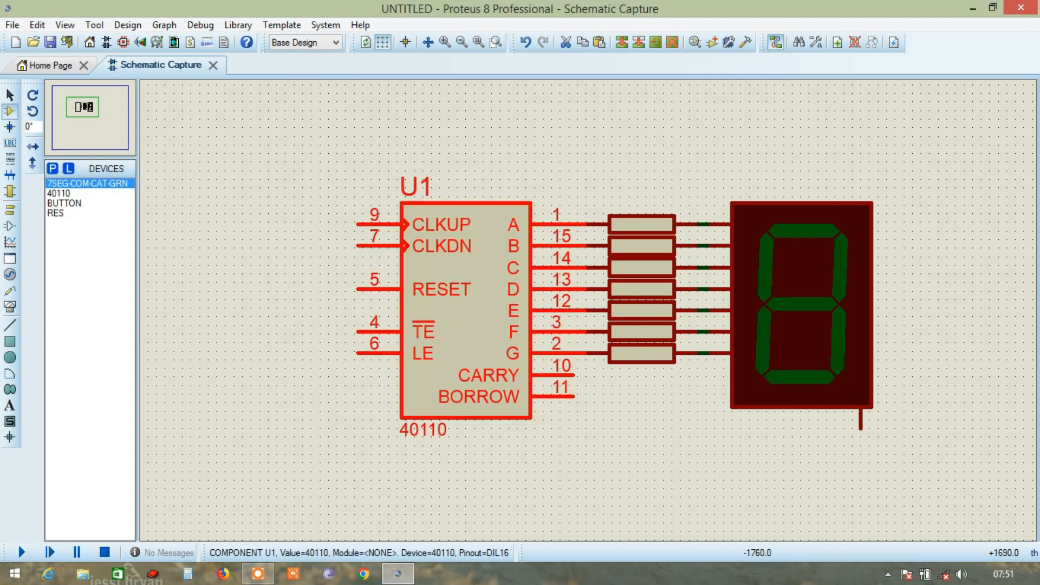
key("BackSpace")
key("Return")
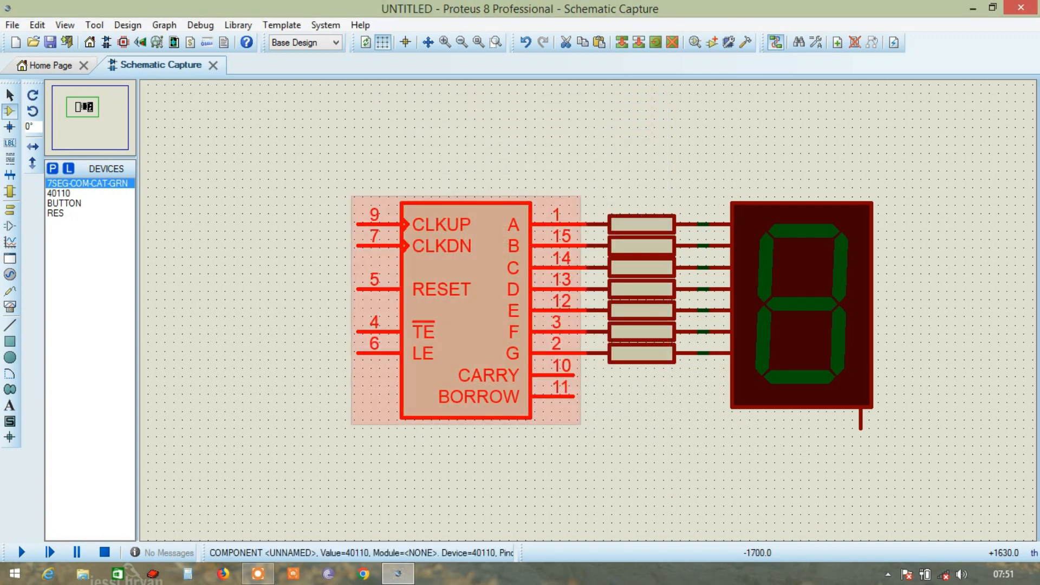
Step: Place a push button above and to the left of the IC and wire it to the CLKUP pin
left_click(63, 203)
left_click(229, 182)
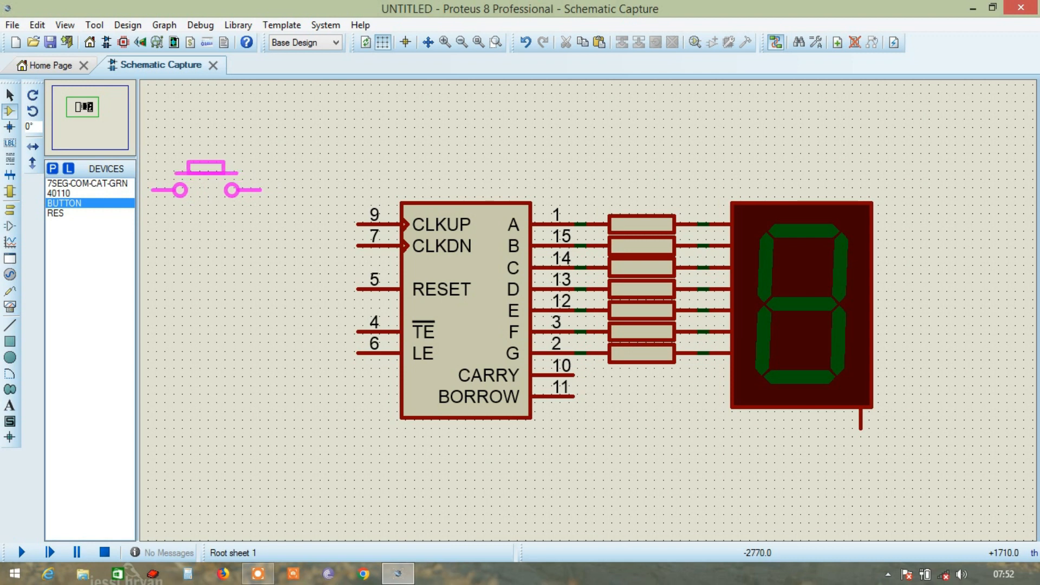
left_click(206, 181)
left_click(260, 190)
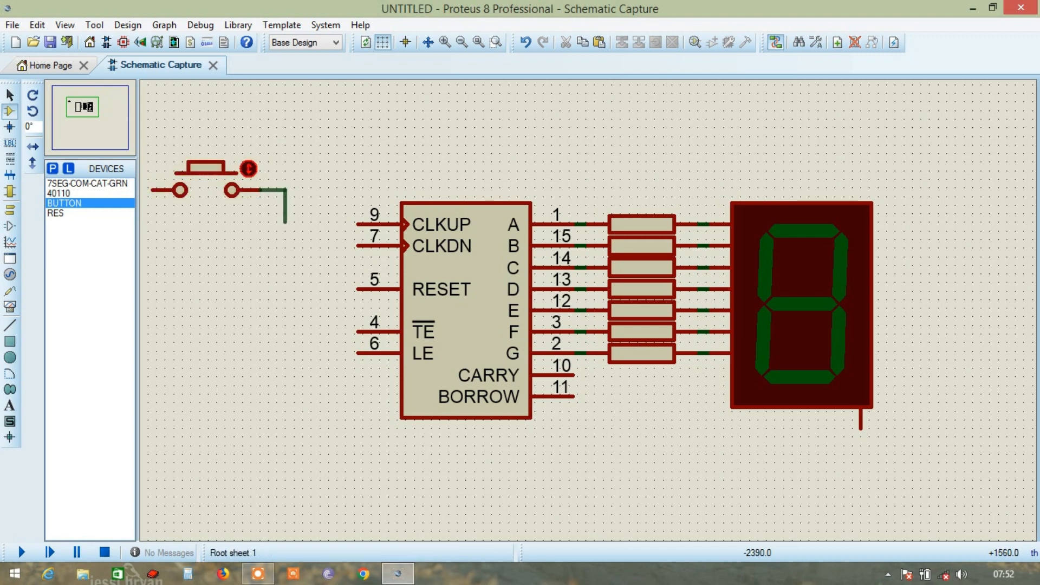
left_click(357, 223)
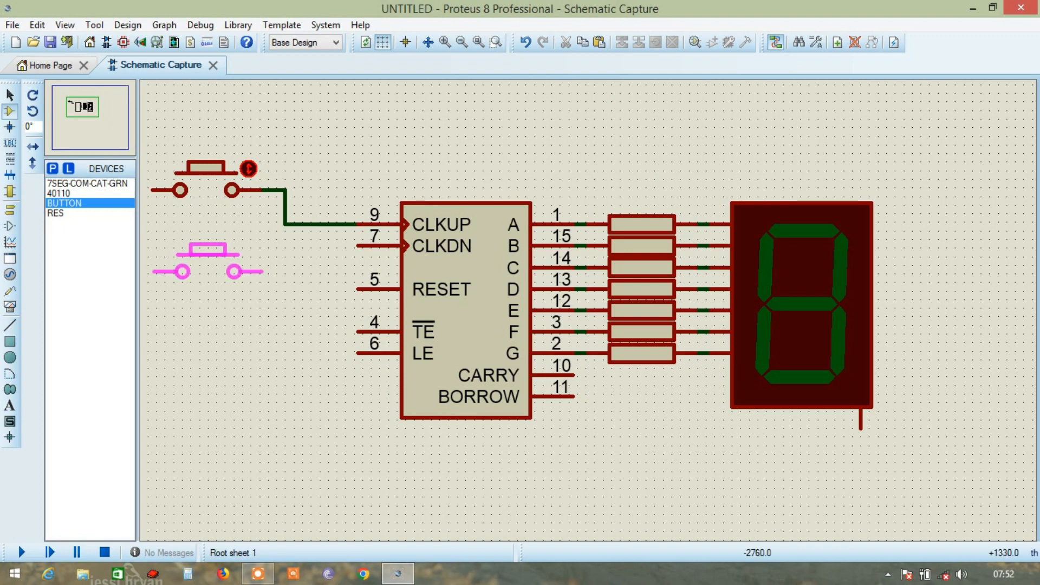
Step: Place a second push button below the first and wire it to the CLKDN pin
left_click(208, 261)
left_click(262, 271)
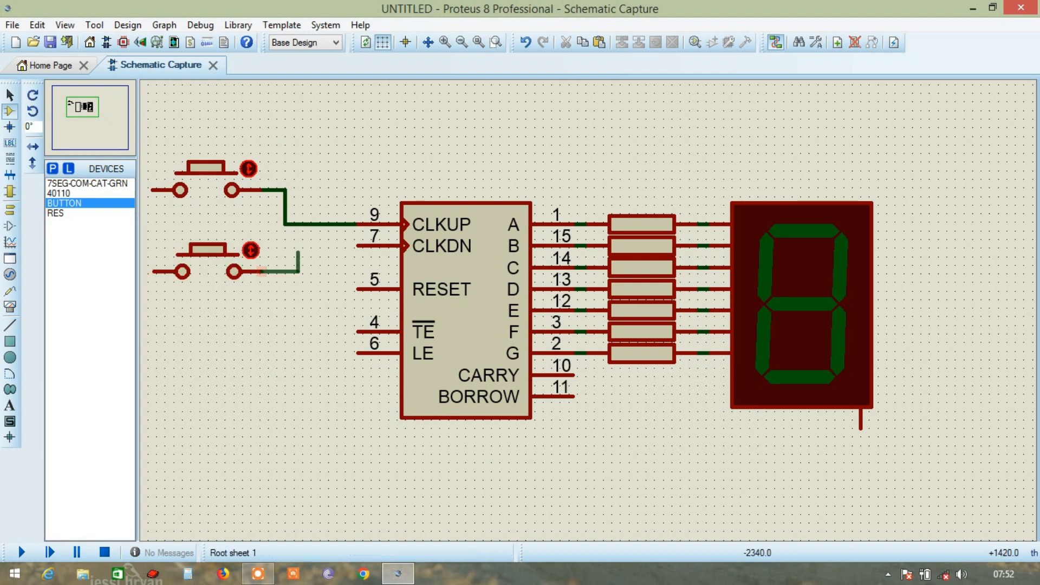
left_click(356, 245)
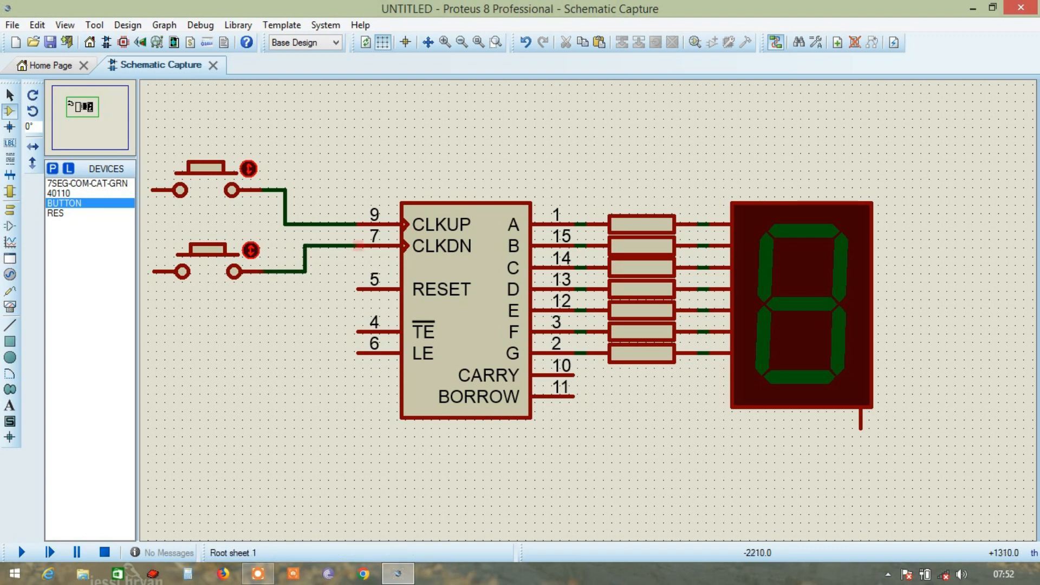
Step: Place a third push button below the other two and wire it to the RESET pin
left_click(64, 203)
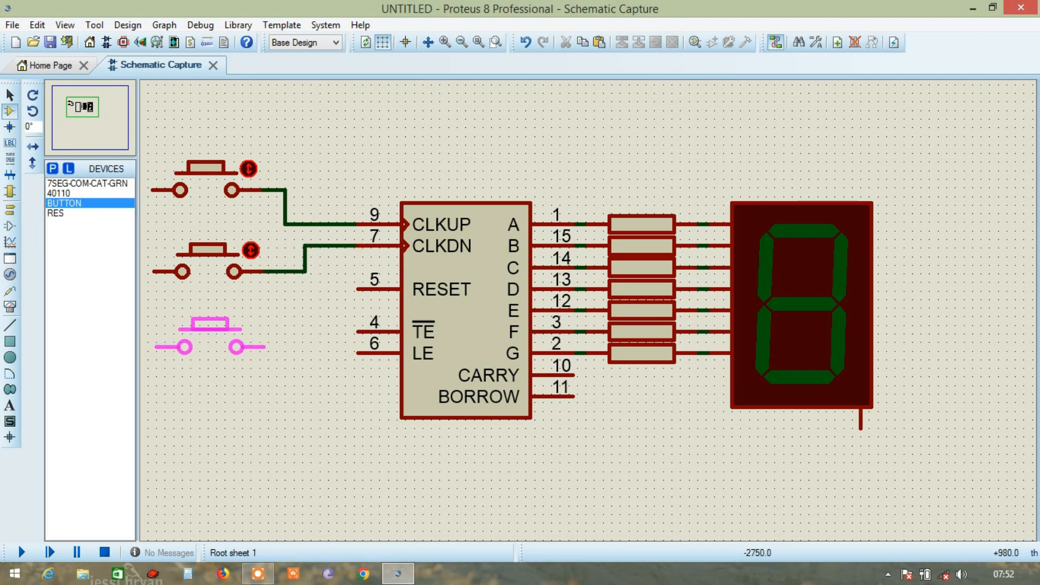
left_click(210, 343)
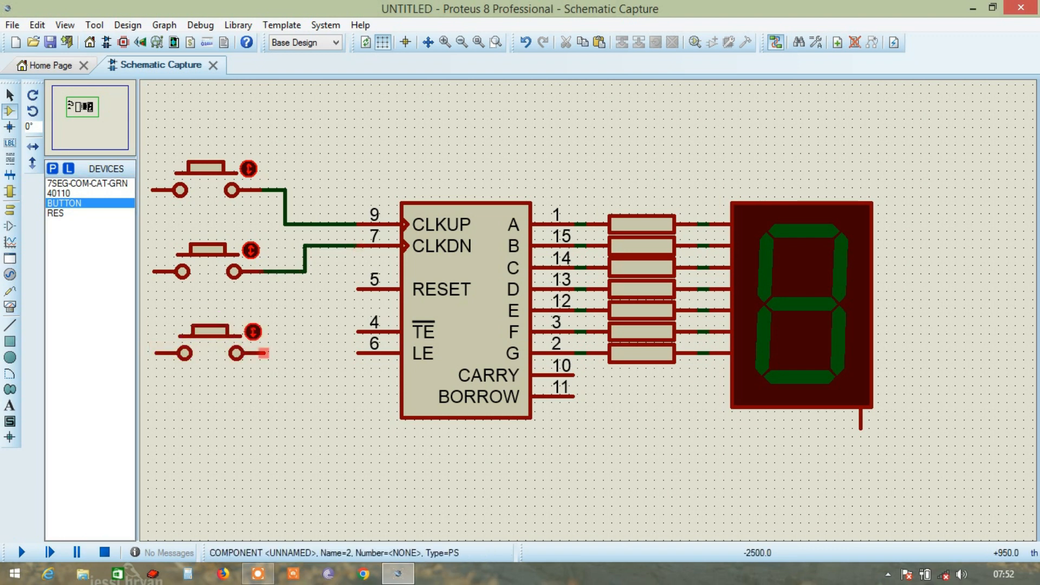
left_click(264, 353)
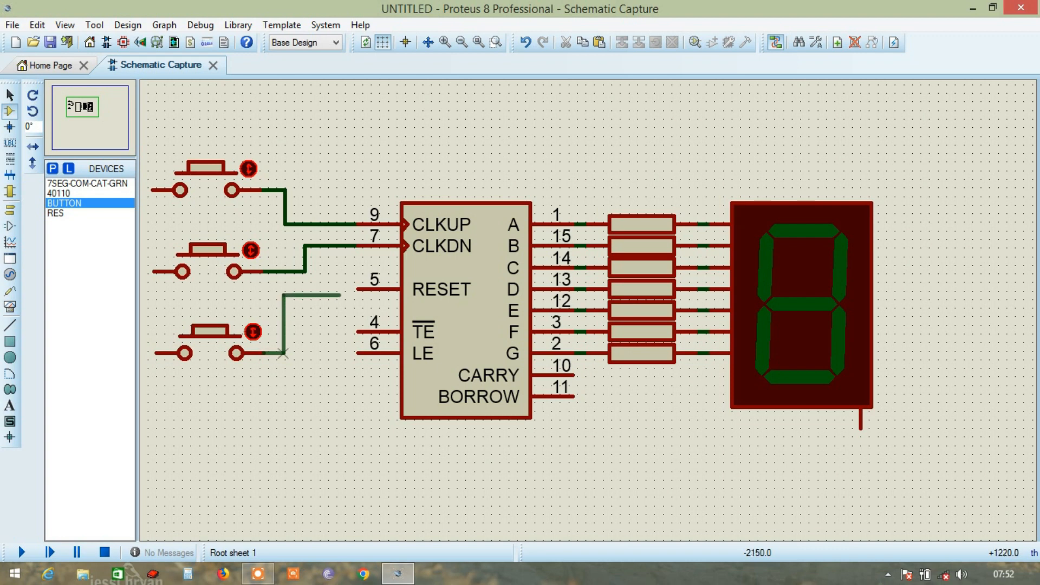
left_click(355, 290)
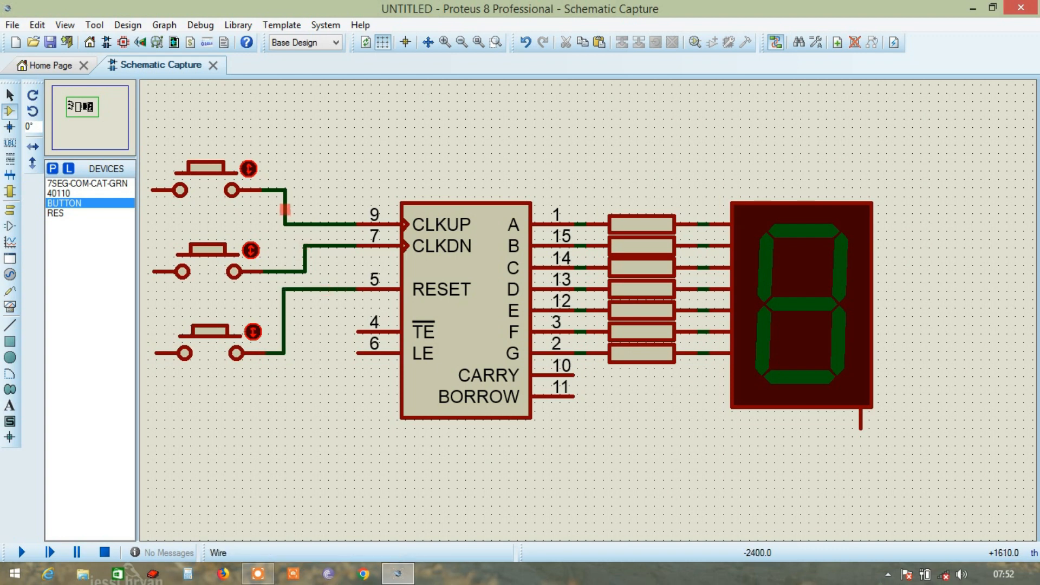
Step: Move the vertical segment of the CLKUP button's wire closer to the IC
right_click(285, 209)
left_click(327, 211)
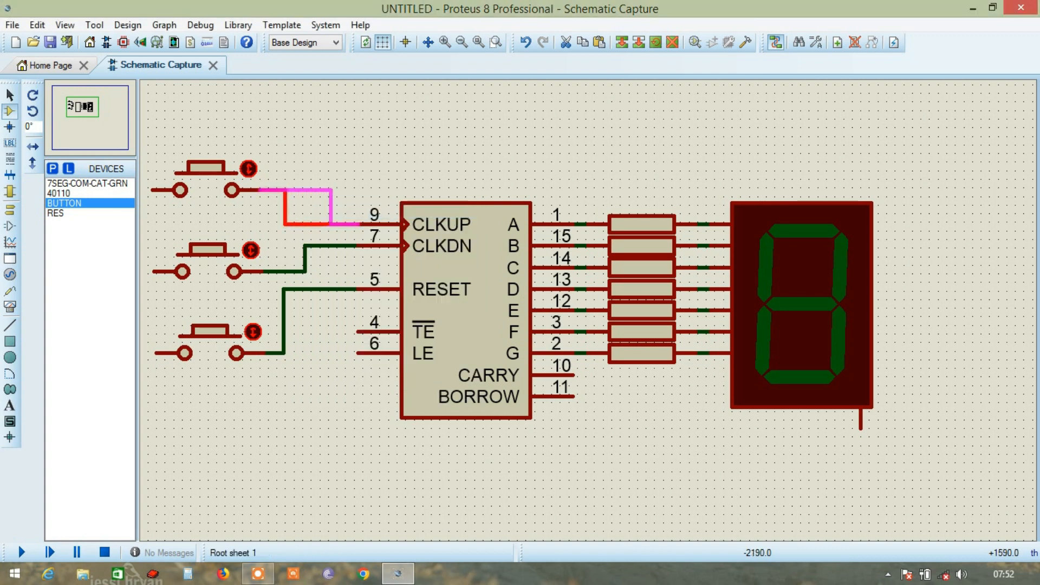
left_click(327, 210)
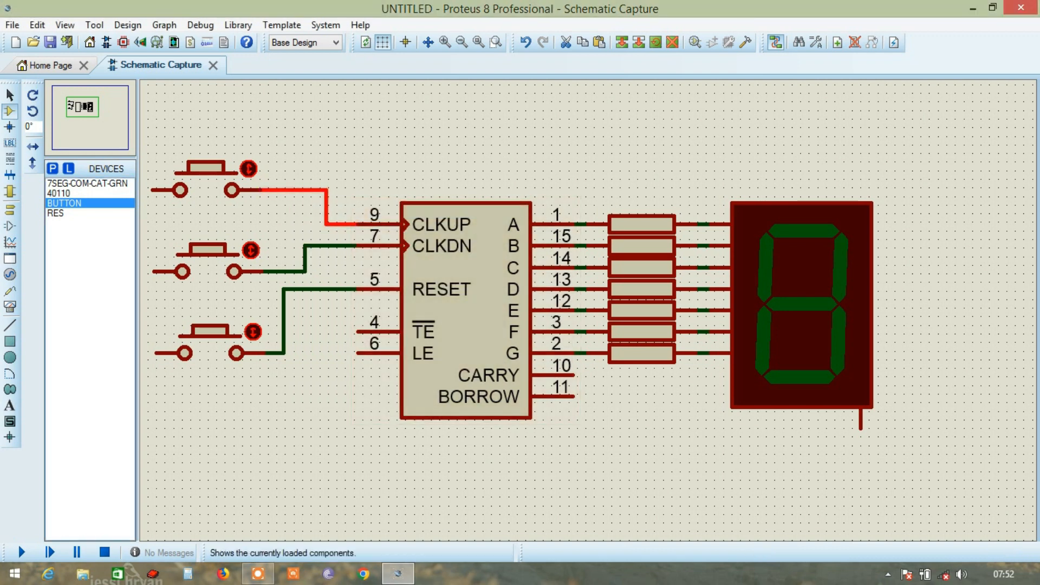
Step: Place a resistor below the RESET button's wire corner and rotate it clockwise so it stands vertically
left_click(56, 214)
left_click(285, 406)
left_click(288, 411)
scroll(288, 411, "down", 1)
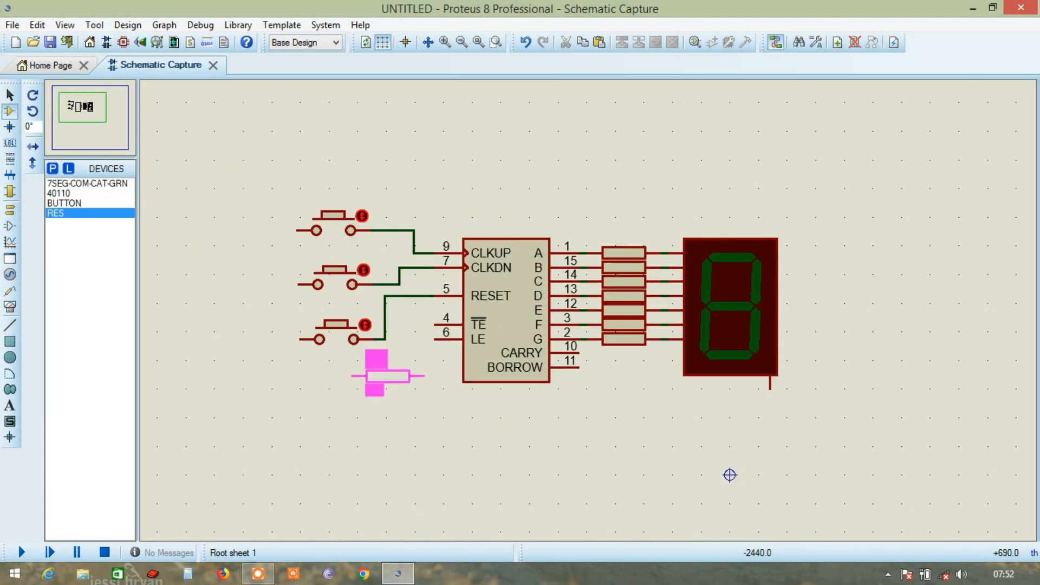
left_click(386, 381)
right_click(394, 382)
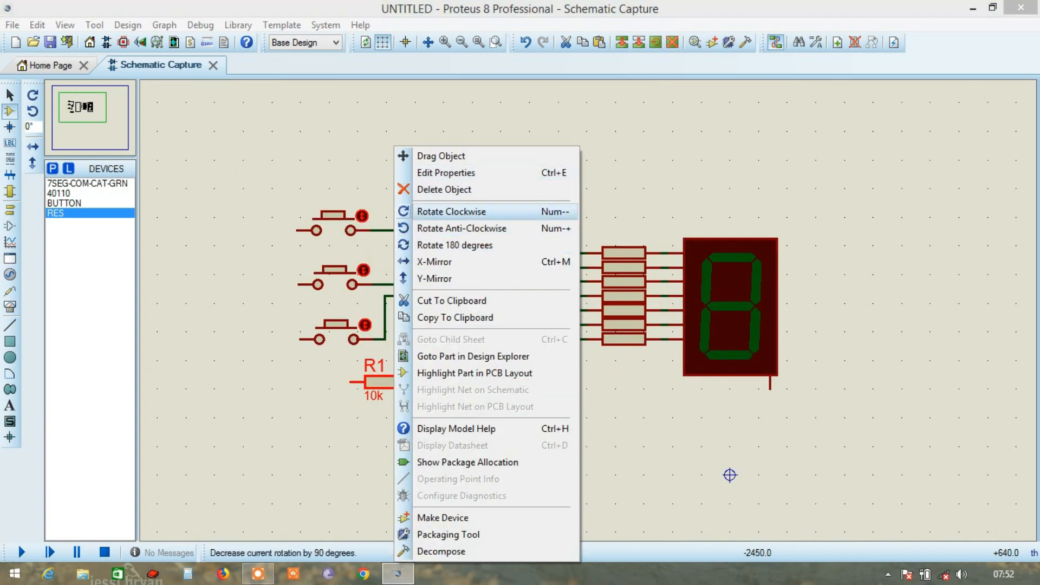
left_click(452, 212)
scroll(390, 372, "up", 1)
scroll(589, 310, "down", 1)
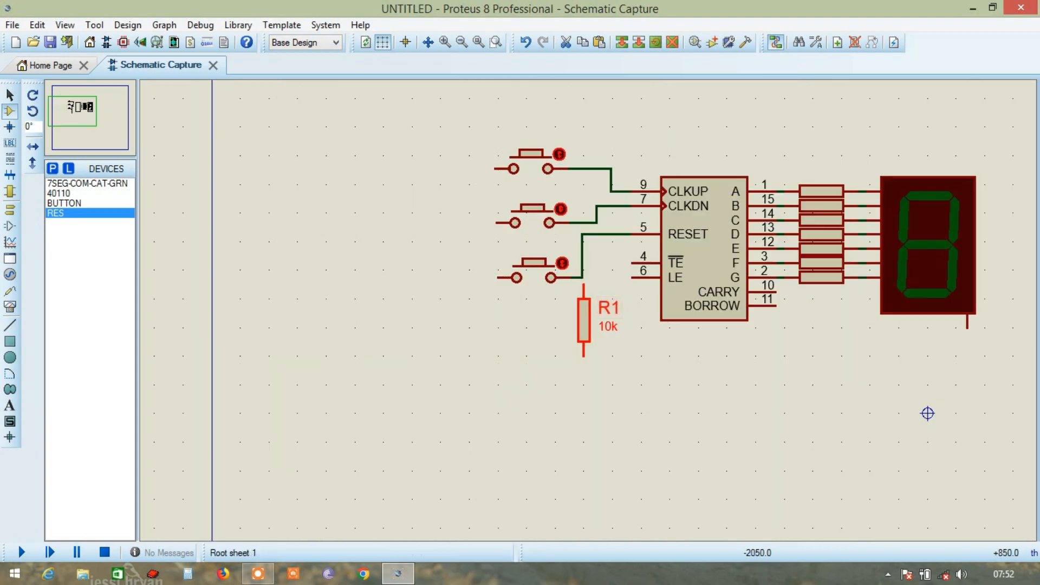
scroll(993, 491, "up", 1)
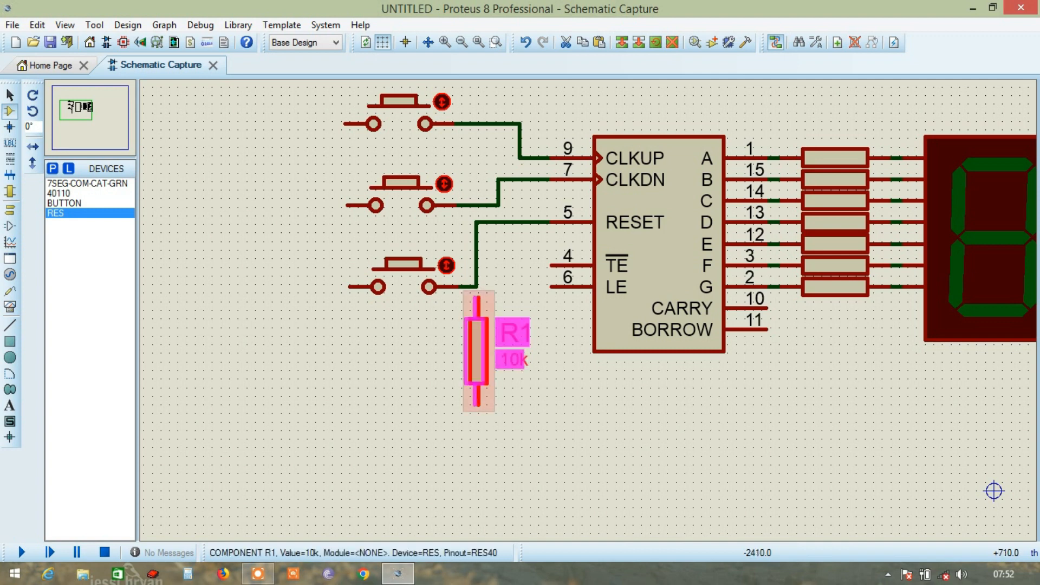
left_click(993, 491)
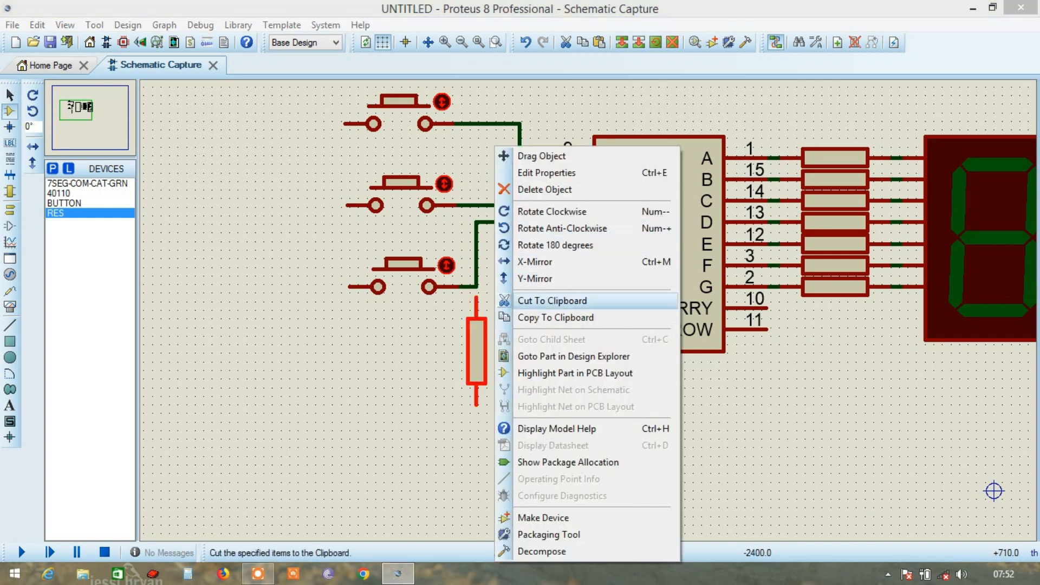
Step: Clear the part reference R1 of the vertical resistor
left_click(534, 263)
double_click(509, 332)
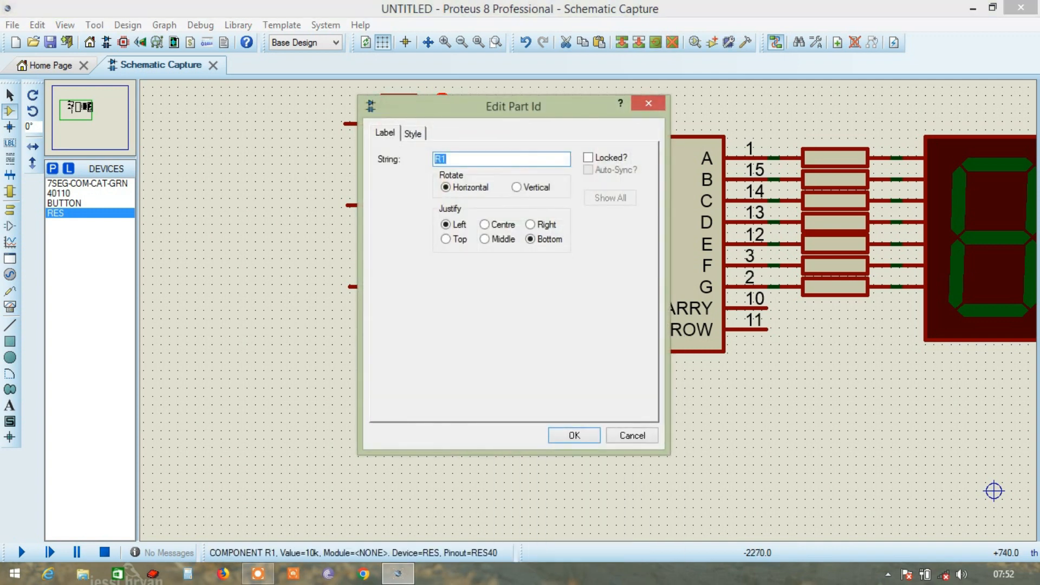
key("BackSpace")
key("Return")
Step: Copy the vertical resistor and paste the duplicate directly beside it, on the side toward the IC
right_click(495, 349)
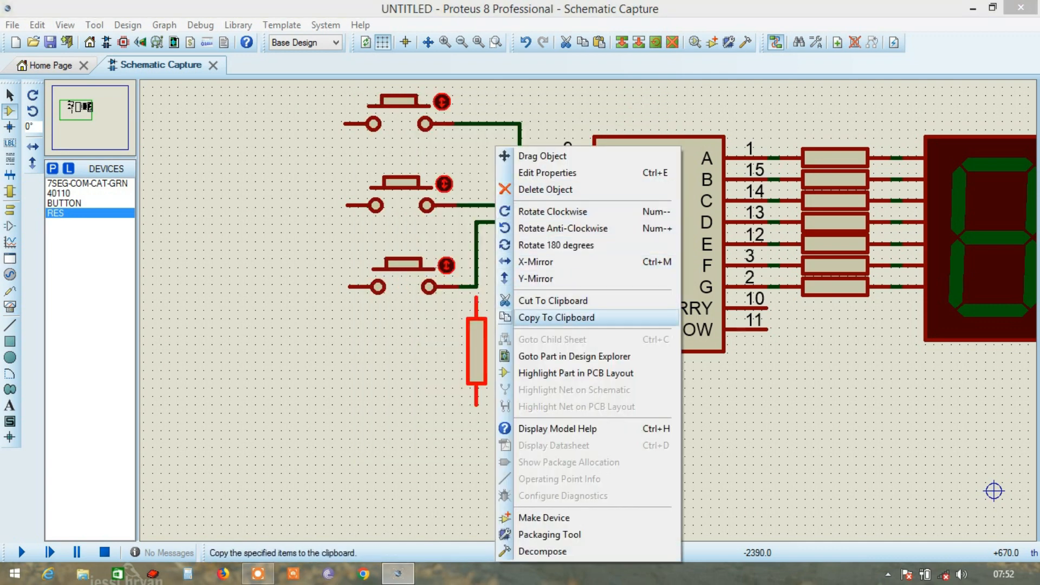
left_click(556, 318)
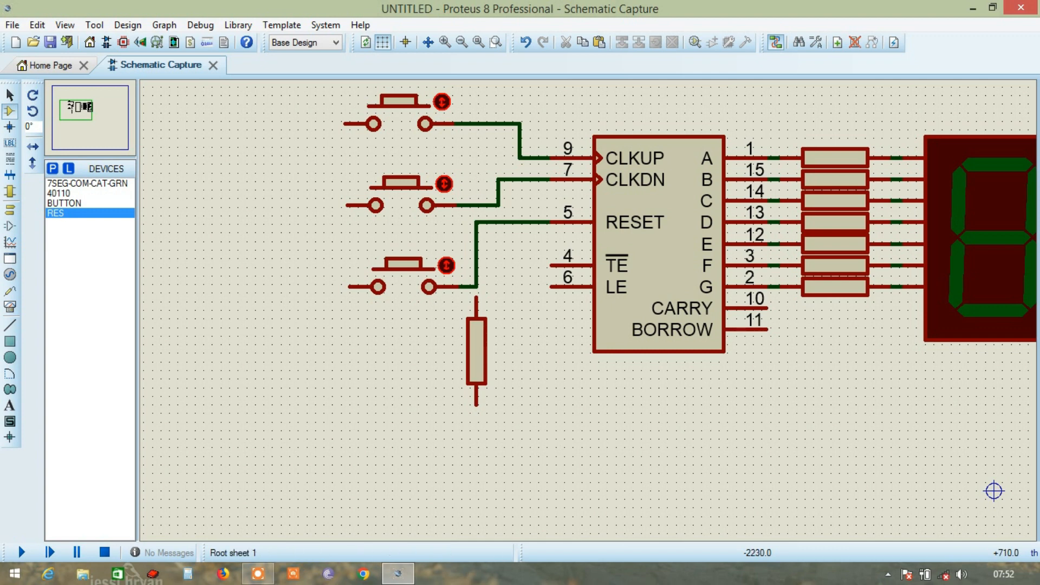
right_click(544, 334)
left_click(569, 434)
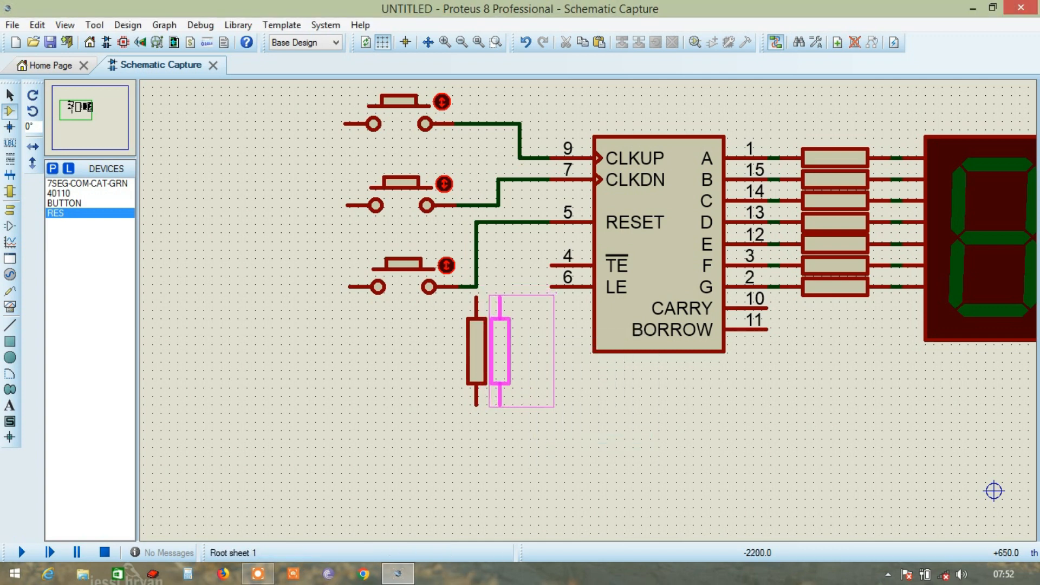
left_click(499, 325)
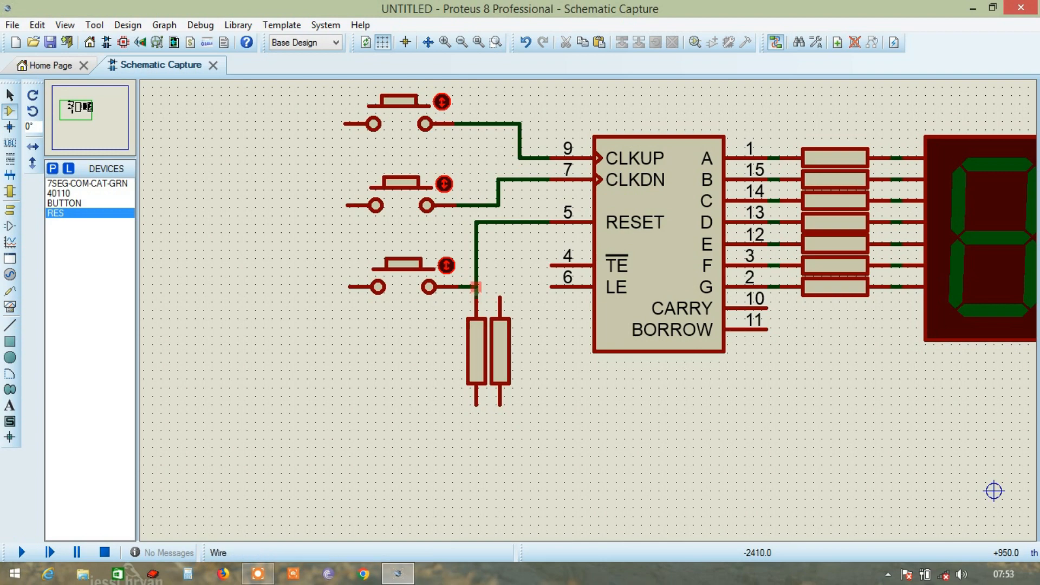
Step: Wire the upper end of the first vertical resistor to the RESET line and the second one's to the CLKDN line
left_click(499, 298)
scroll(499, 222, "up", 3)
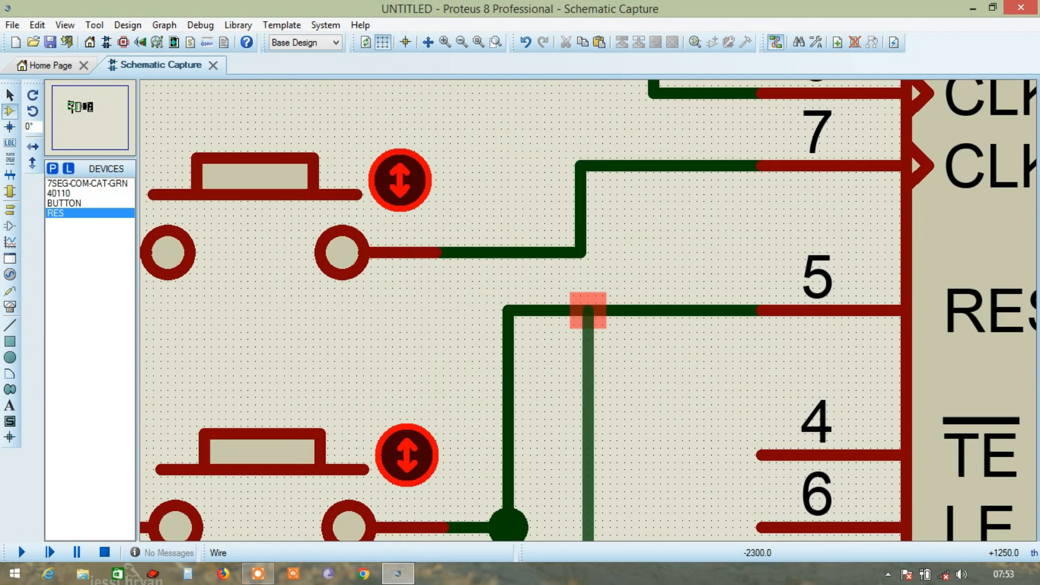
scroll(498, 222, "down", 2)
scroll(588, 306, "up", 3)
scroll(588, 306, "down", 2)
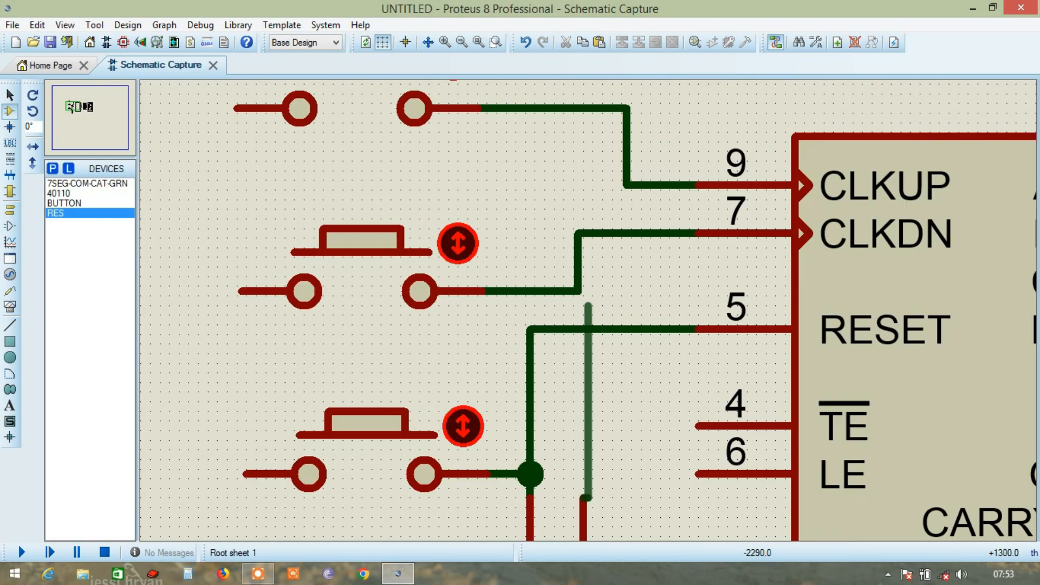
scroll(581, 299, "up", 2)
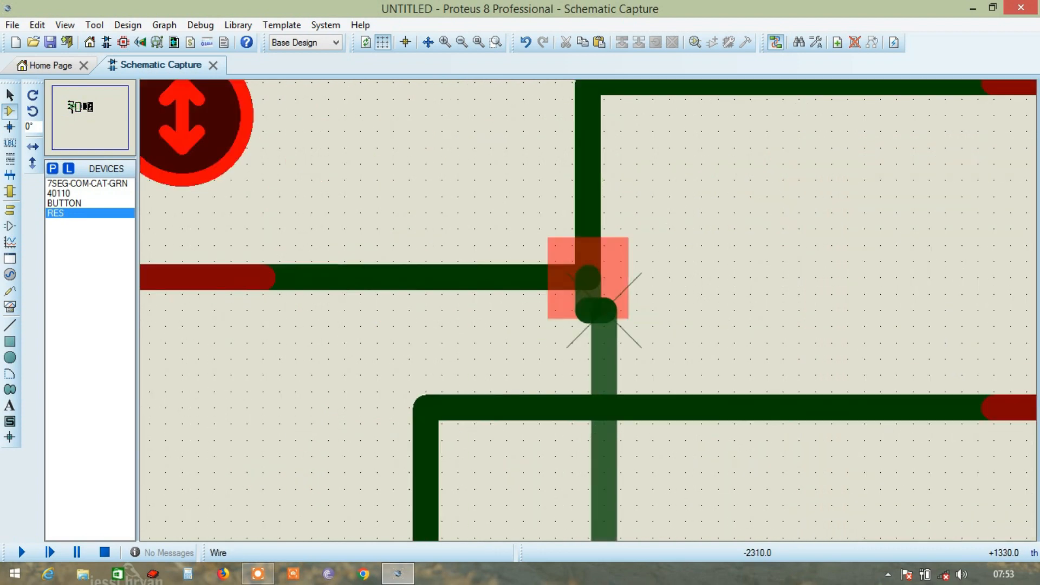
left_click(580, 293)
scroll(580, 295, "down", 5)
left_click(590, 373)
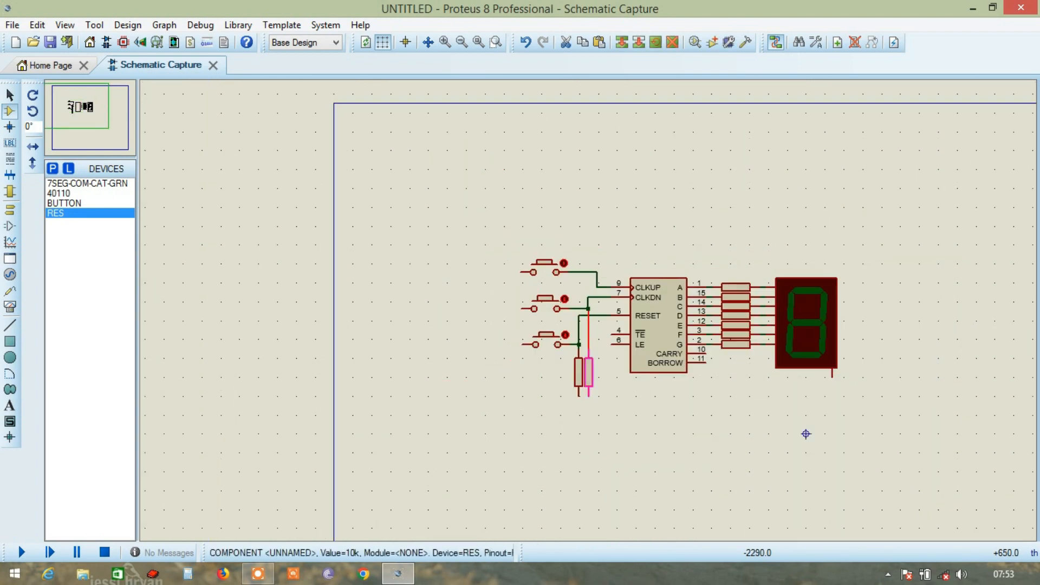
left_click(806, 434)
Step: Paste a third vertical resistor beside the other two, on the side toward the IC
scroll(591, 318, "up", 4)
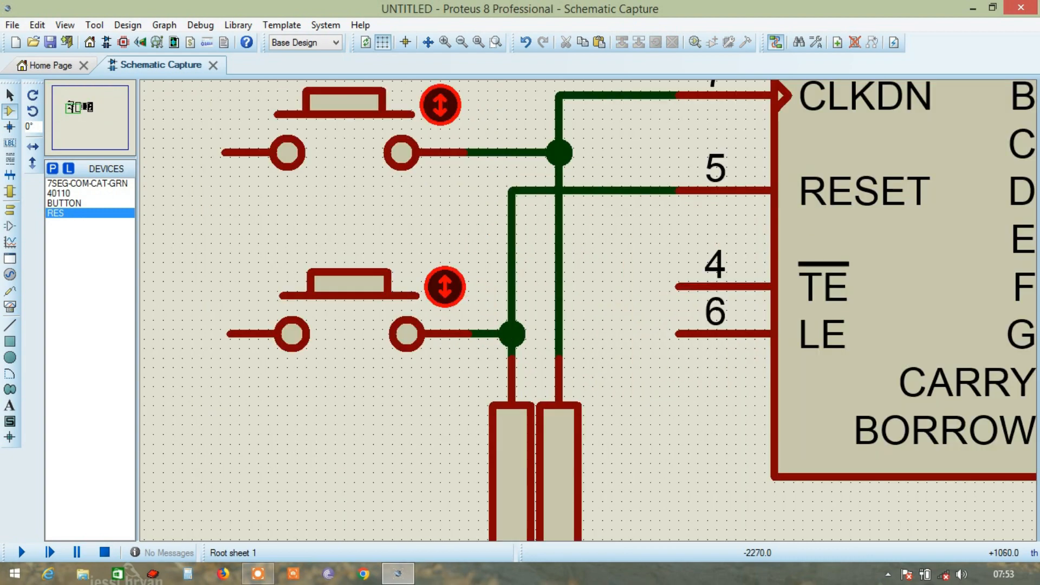
scroll(588, 309, "down", 6)
scroll(595, 346, "up", 2)
right_click(588, 338)
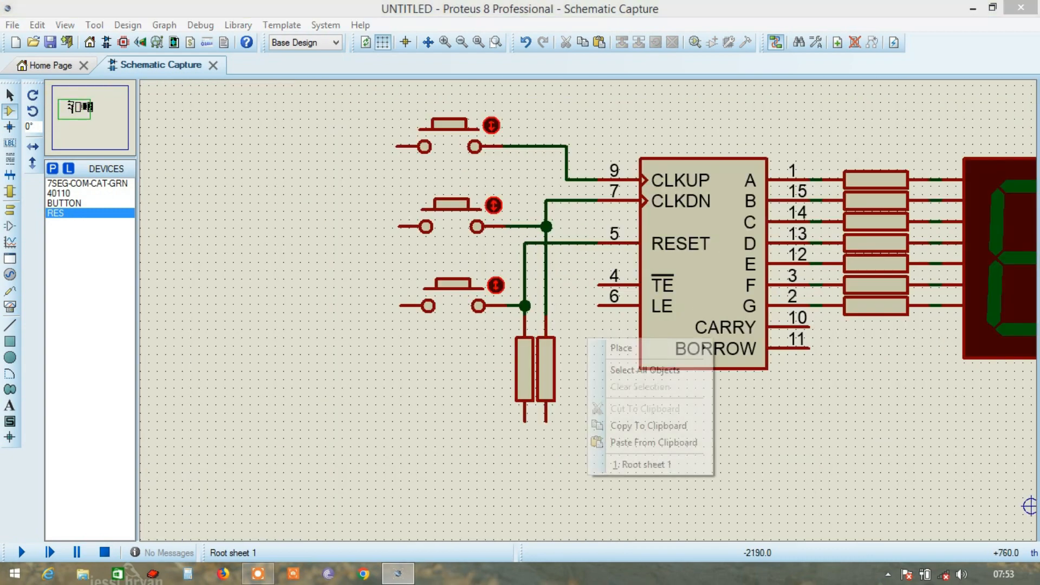
left_click(639, 442)
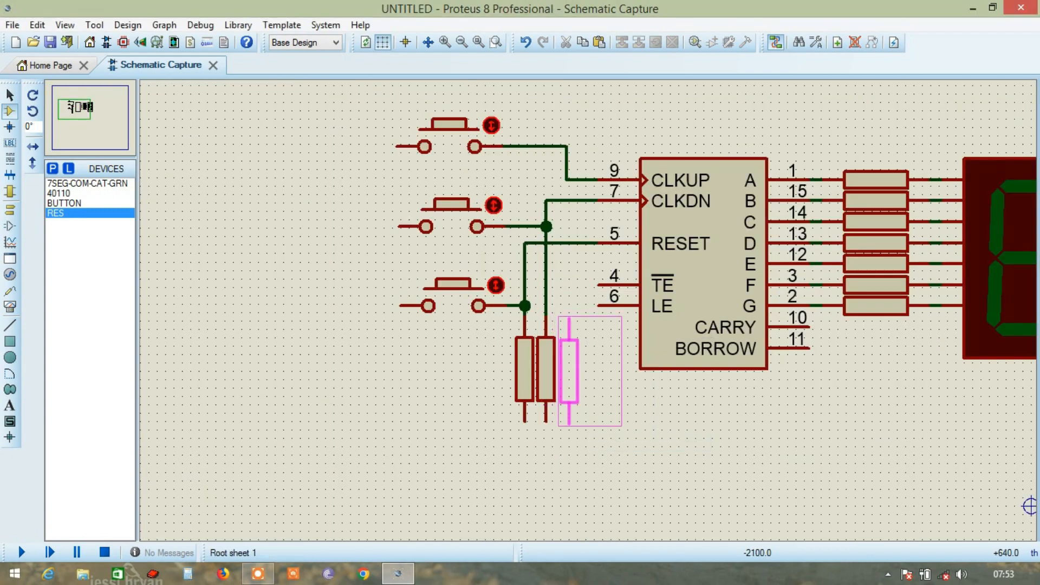
left_click(566, 368)
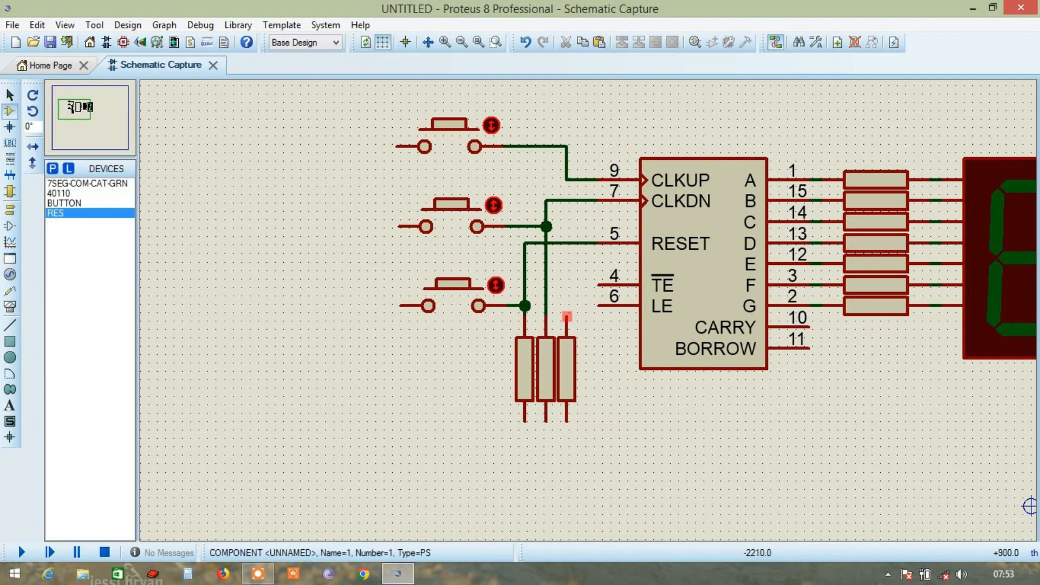
Step: Wire the upper end of the third vertical resistor to the CLKUP line
left_click(567, 317)
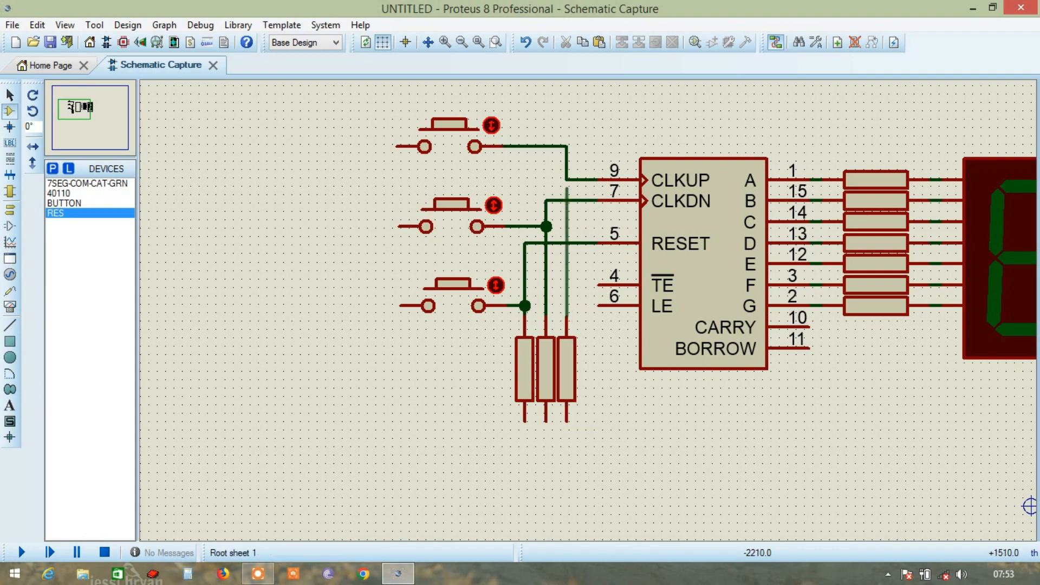
scroll(565, 188, "up", 1)
left_click(588, 297)
scroll(589, 304, "down", 2)
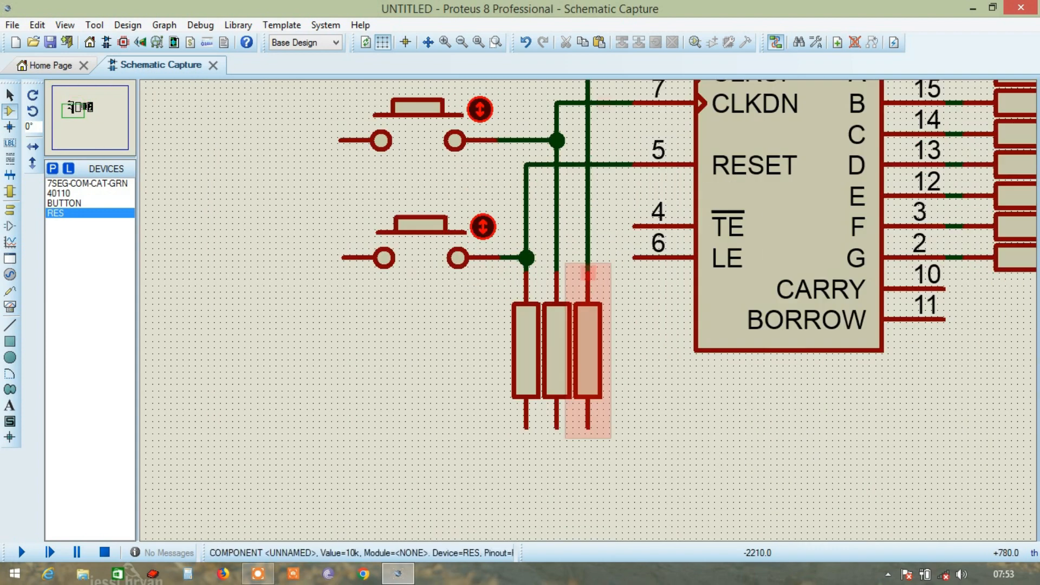
Step: Join the lower ends of the three vertical resistors with a common wire
left_click(526, 428)
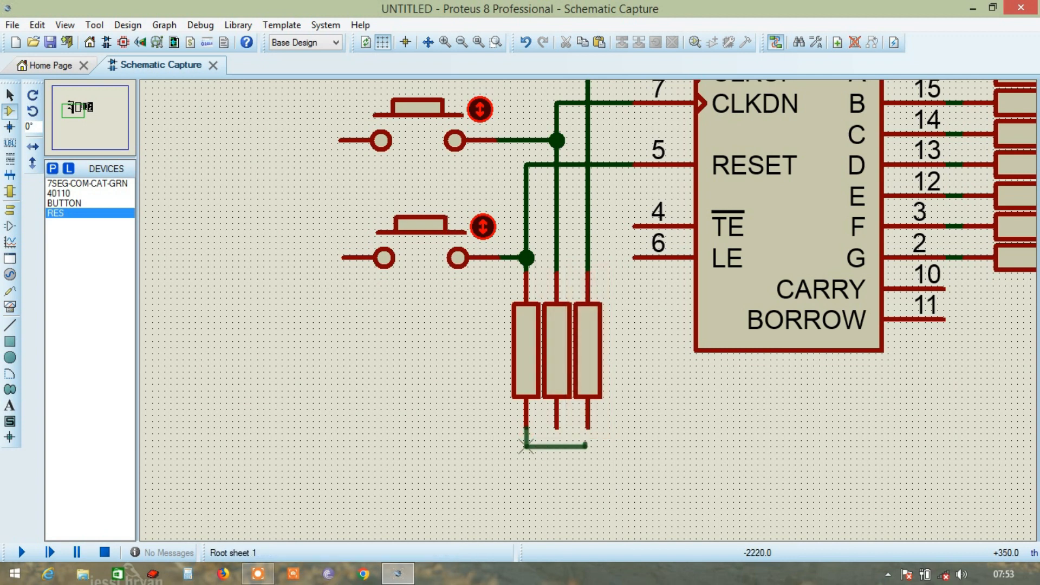
left_click(587, 429)
left_click(557, 425)
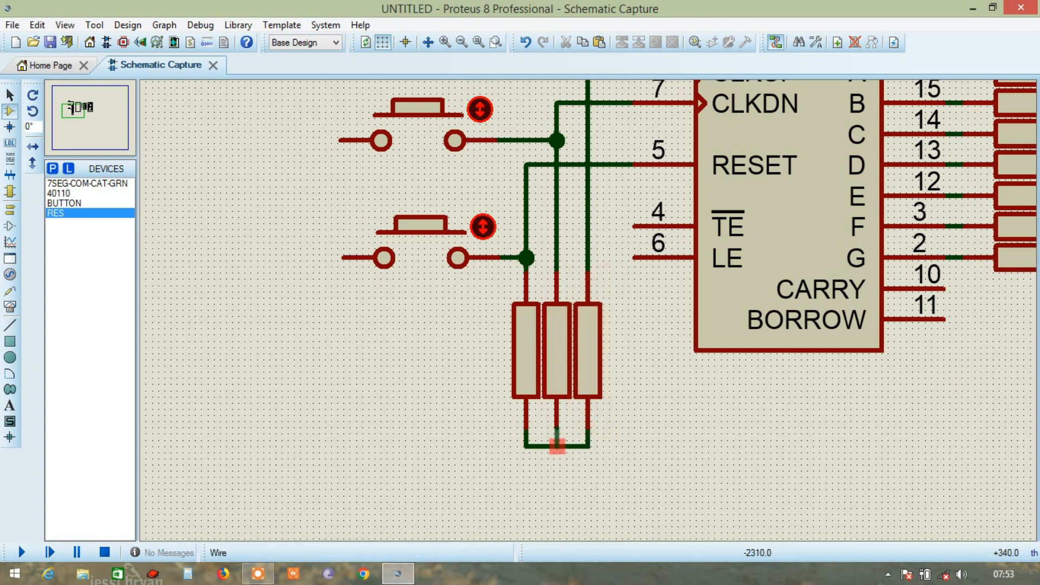
left_click(556, 445)
Step: Wire the TE and LE pins of the 40110 IC together
left_click(635, 227)
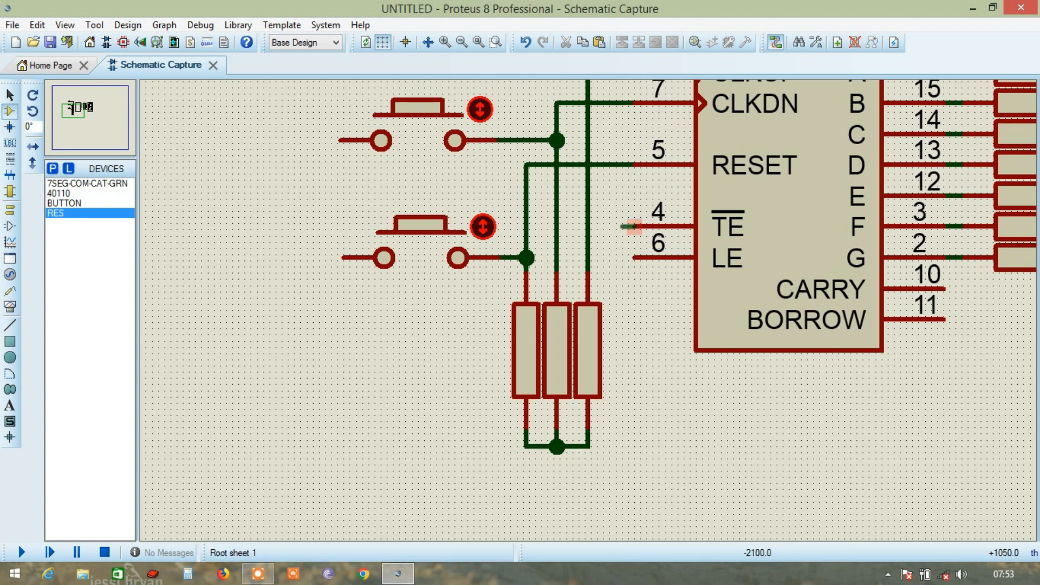
left_click(633, 257)
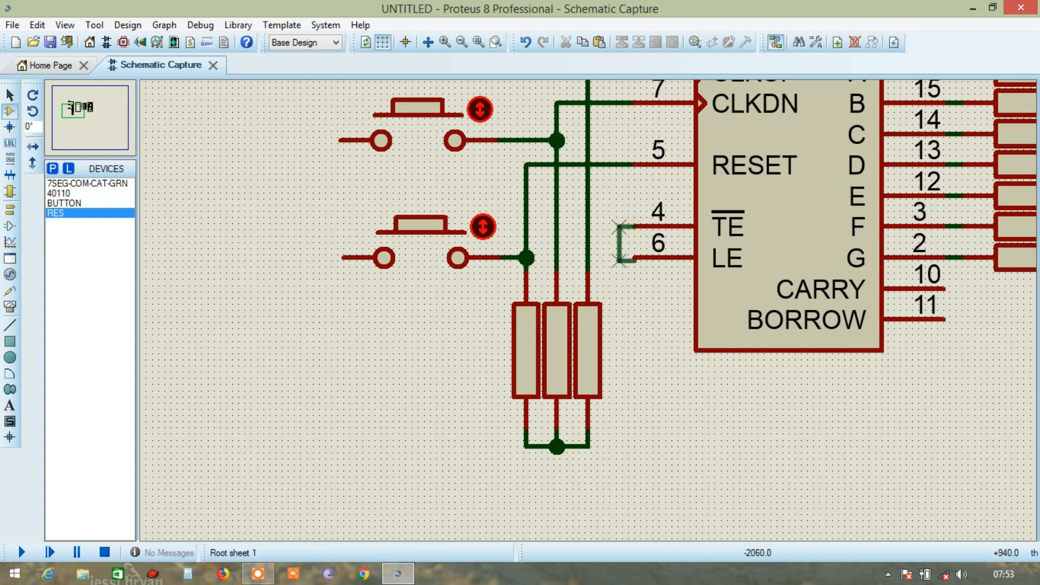
left_click(634, 258)
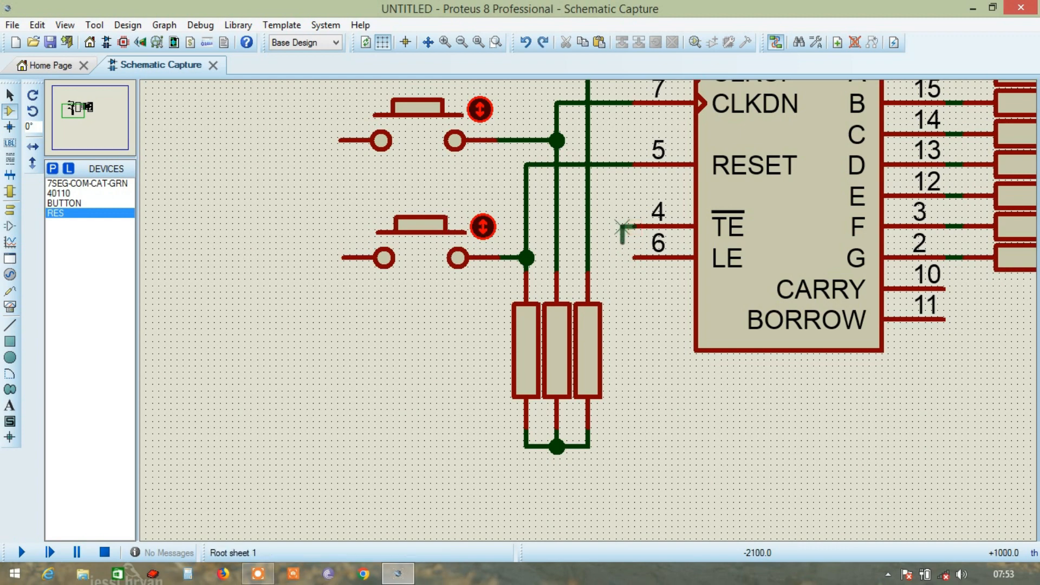
scroll(631, 258, "up", 3)
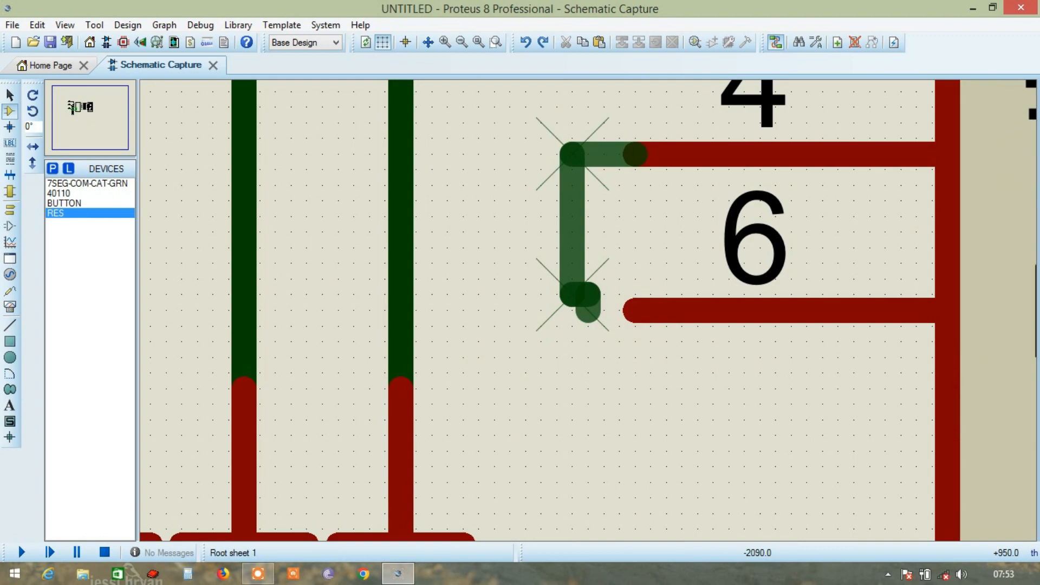
scroll(596, 303, "down", 3)
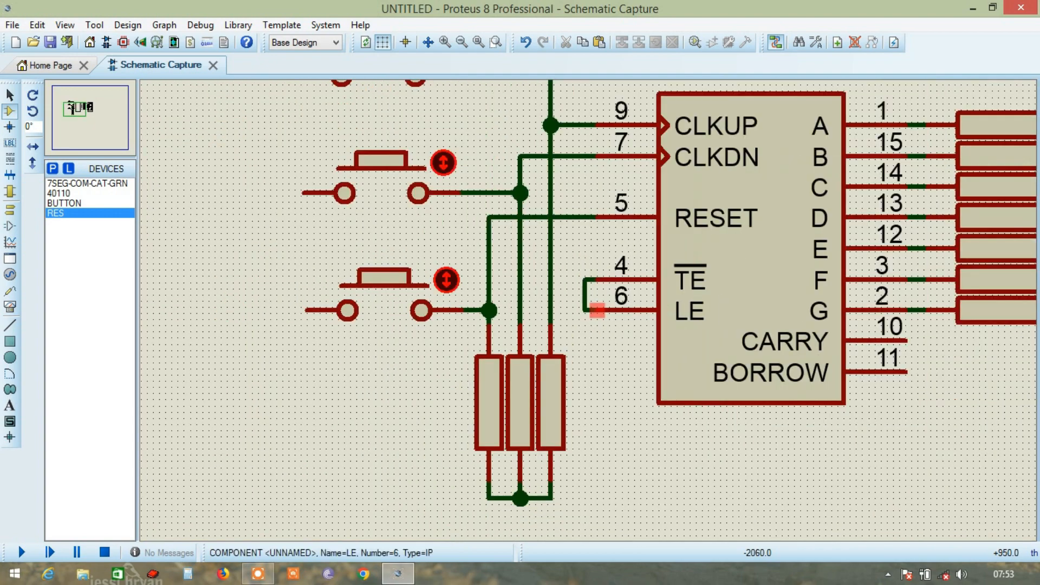
Step: Connect the joined TE and LE pins to the common wire under the three vertical resistors
scroll(778, 397, "up", 2)
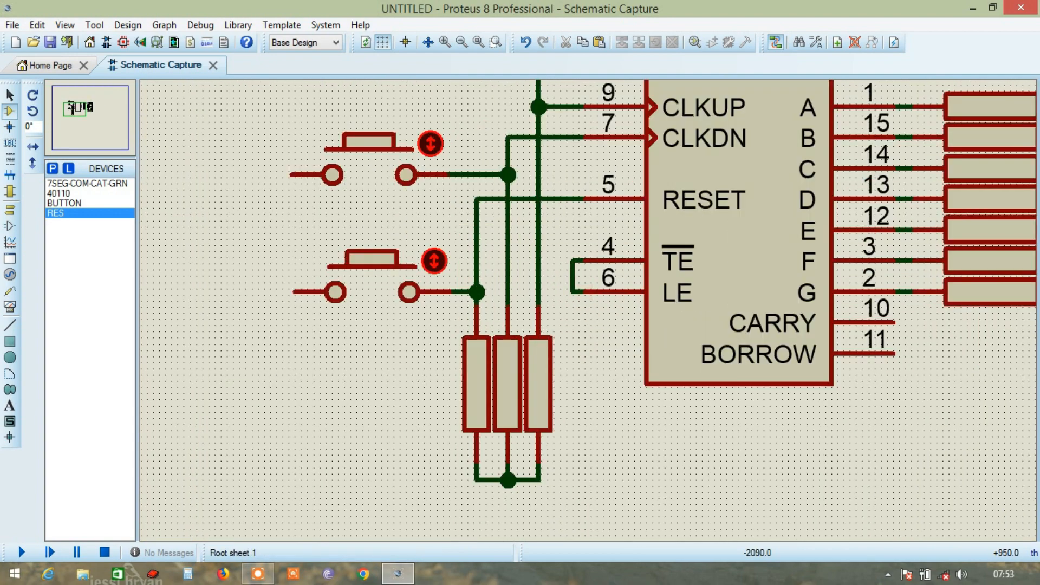
scroll(590, 308, "down", 2)
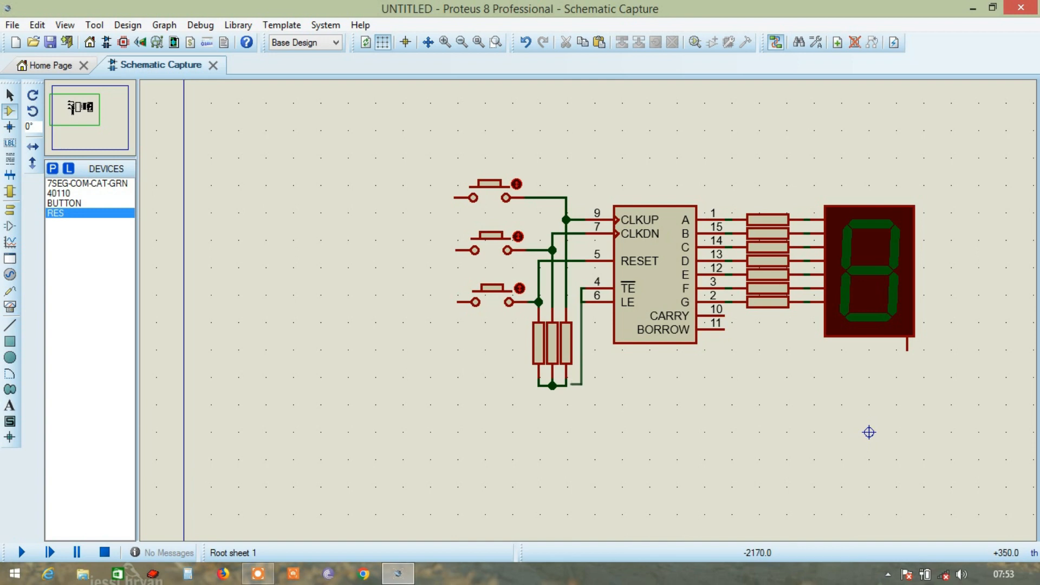
left_click(566, 386)
Step: Place a power terminal above and beside the push buttons and wire it to the free ends of all three
left_click(9, 210)
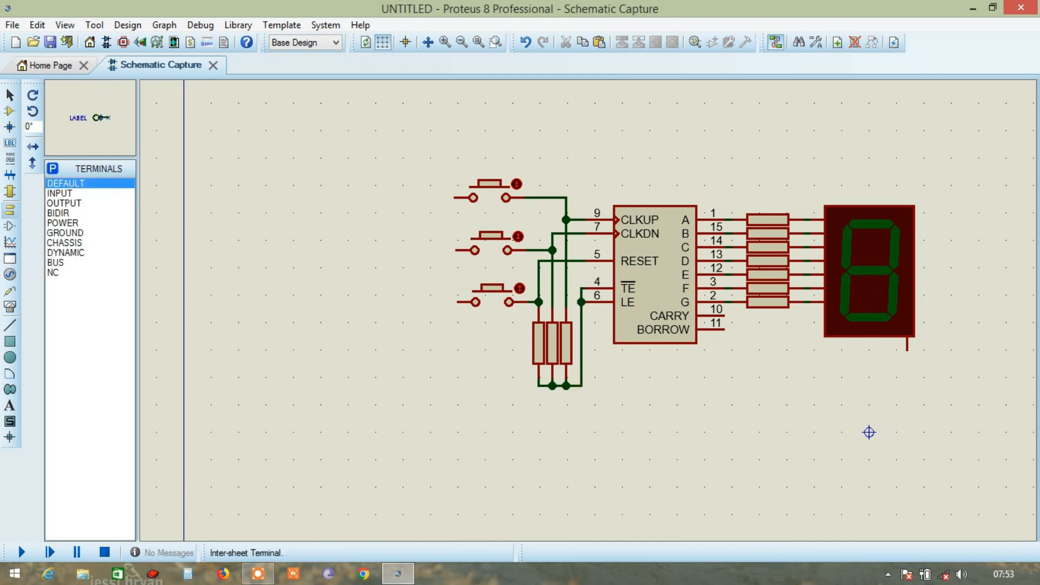
left_click(63, 222)
left_click(454, 168)
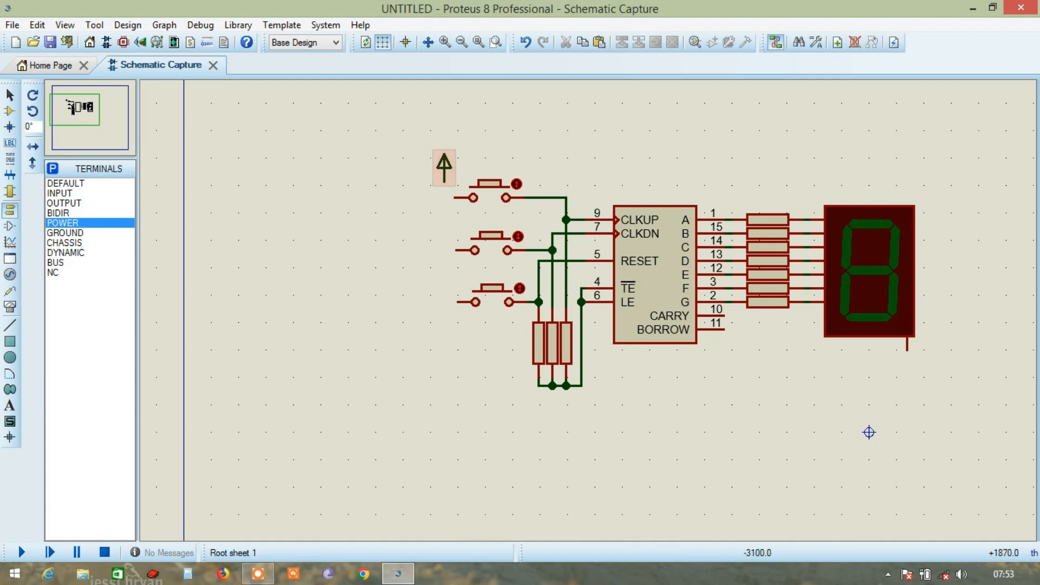
left_click(445, 182)
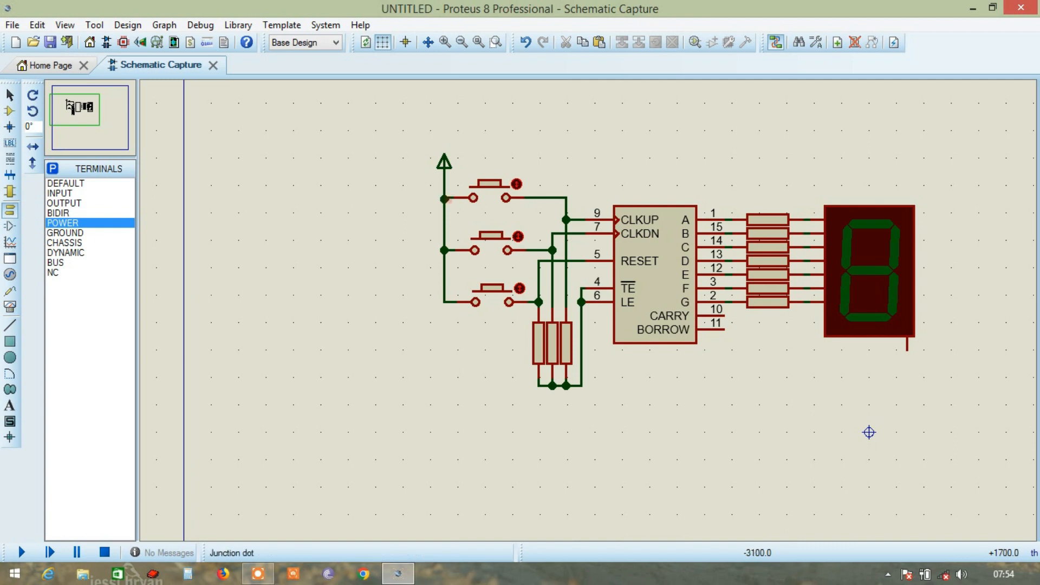
Step: Place ground terminals on the common wire under the vertical resistors and on the 7-segment display's common pin
left_click(65, 233)
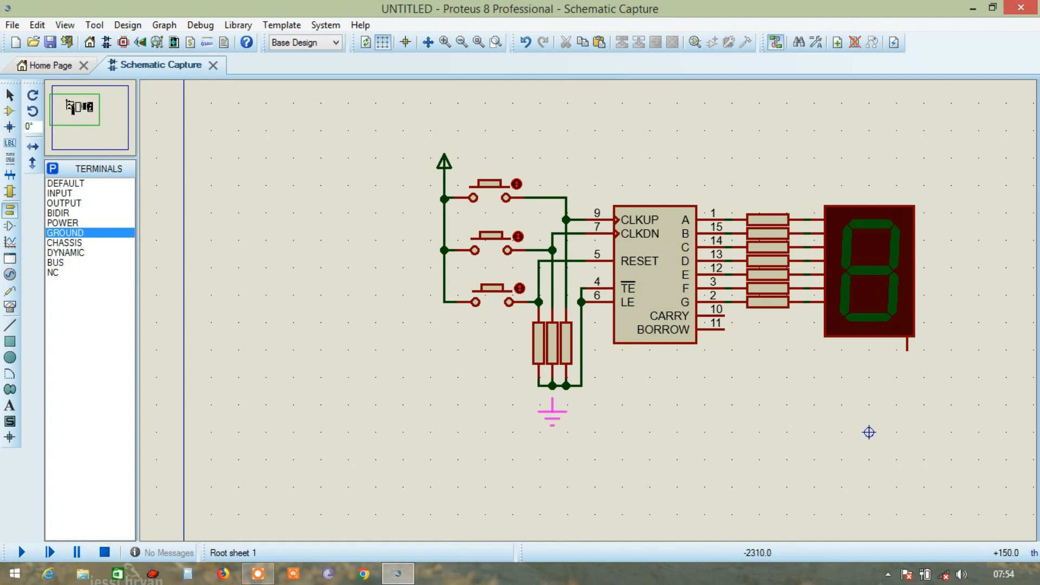
left_click(552, 399)
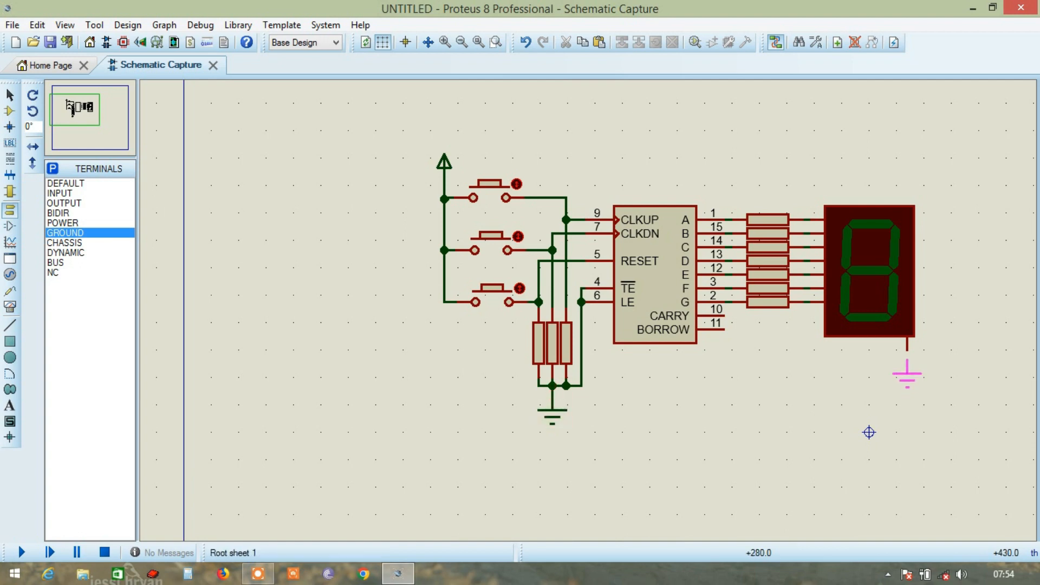
left_click(907, 374)
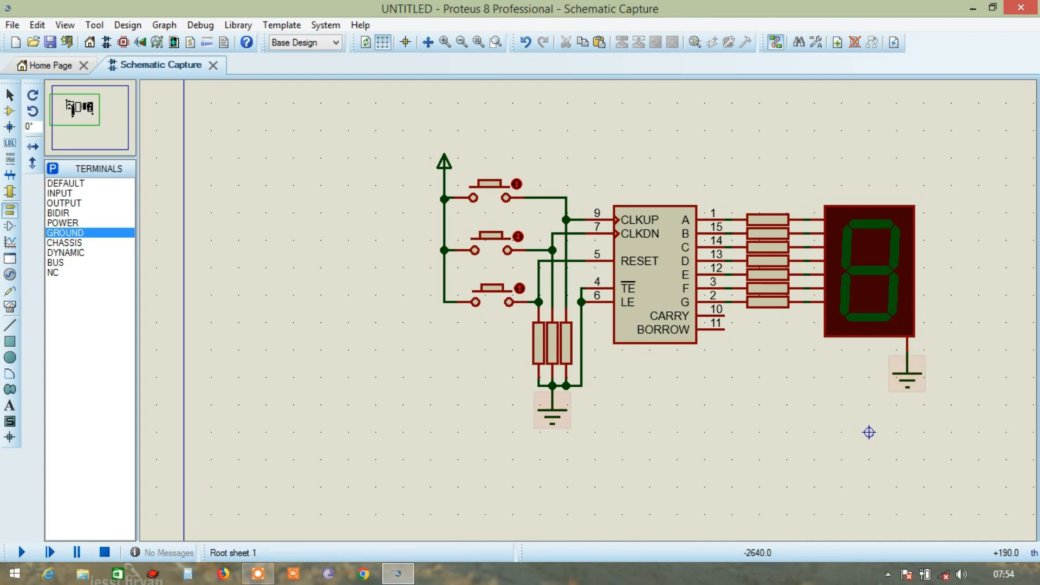
Step: Create a bold text label "UP" with 0.12in height and place it under the uppermost push button
left_click(10, 405)
left_click(343, 259)
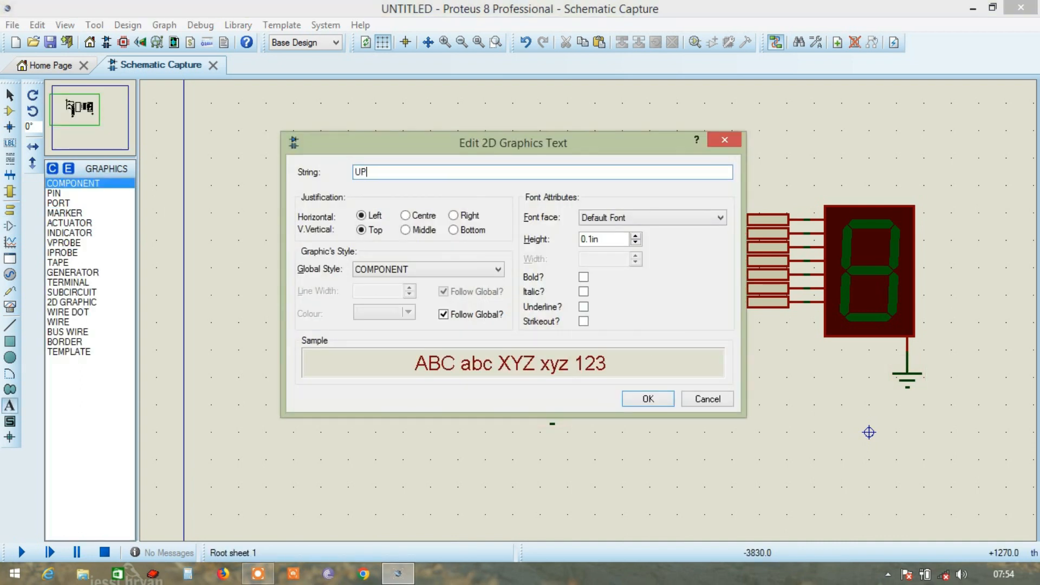
left_click(583, 277)
left_click(636, 236)
left_click(649, 399)
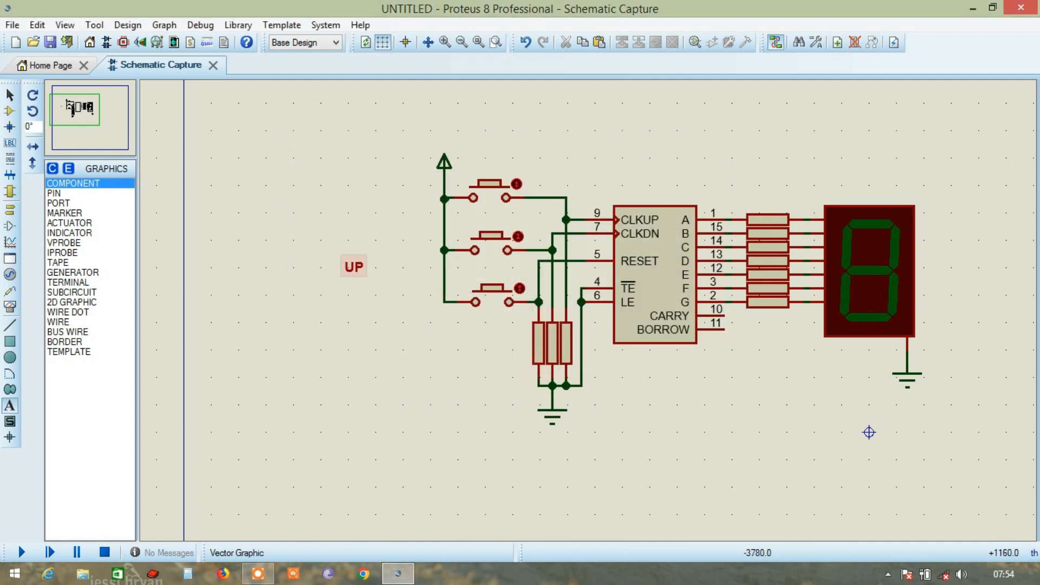
left_click(352, 269)
left_click_drag(355, 266, 491, 214)
Step: Copy the UP label to below the middle push button and change its text to "DOWN"
right_click(497, 207)
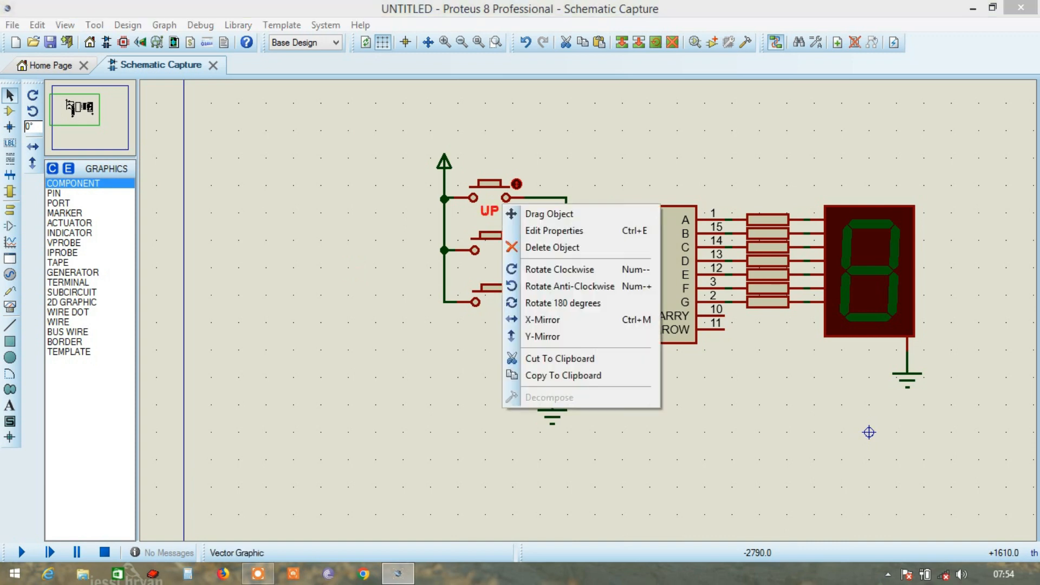
left_click(558, 374)
right_click(502, 260)
left_click(567, 362)
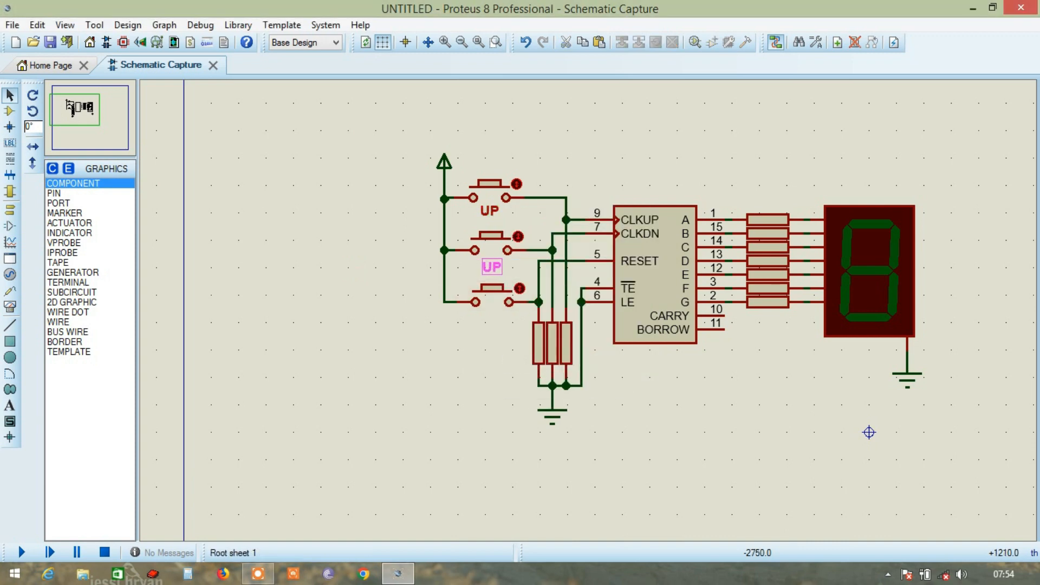
left_click(492, 266)
double_click(491, 265)
type("DOW")
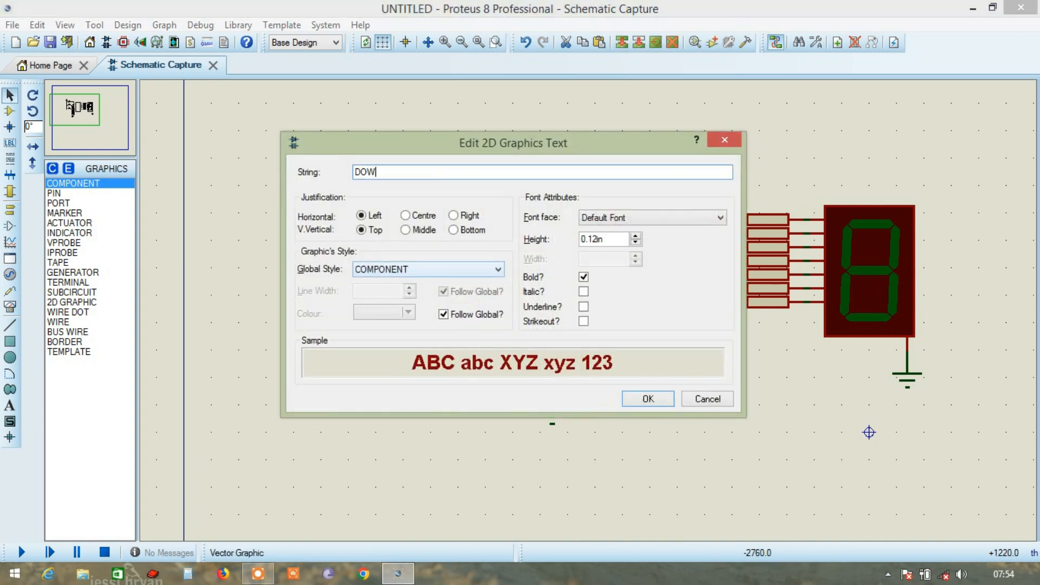
type("N")
key("Return")
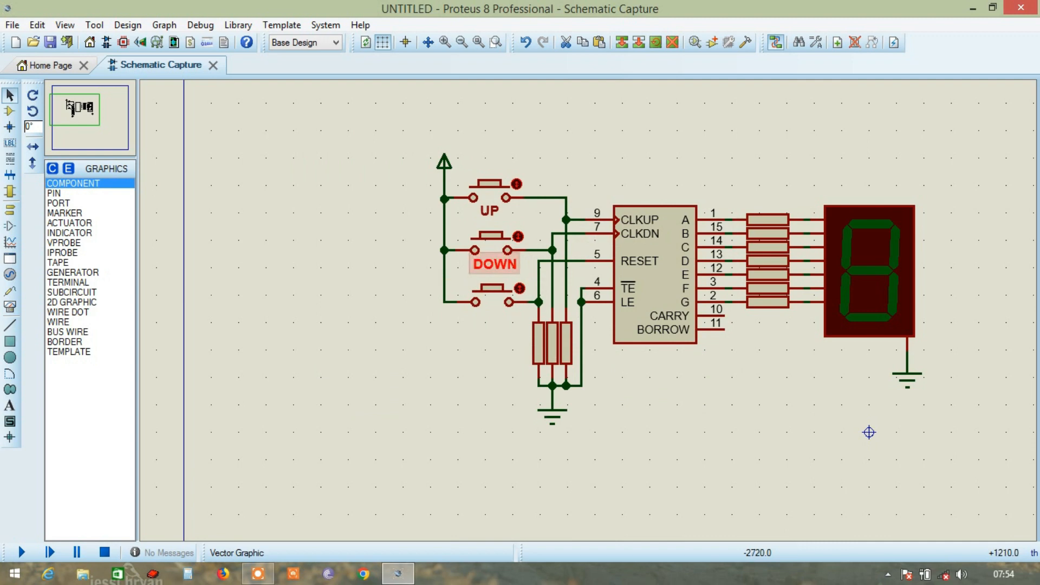
Step: Copy the DOWN label to below the lowest push button and change its text to "RESET"
right_click(511, 257)
left_click(564, 428)
right_click(498, 324)
left_click(541, 426)
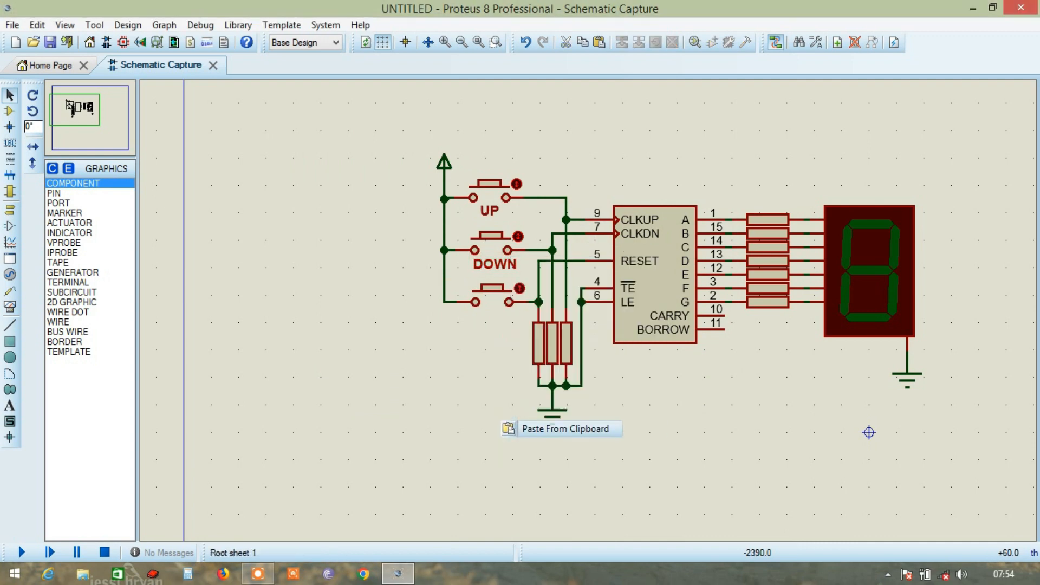
left_click(493, 319)
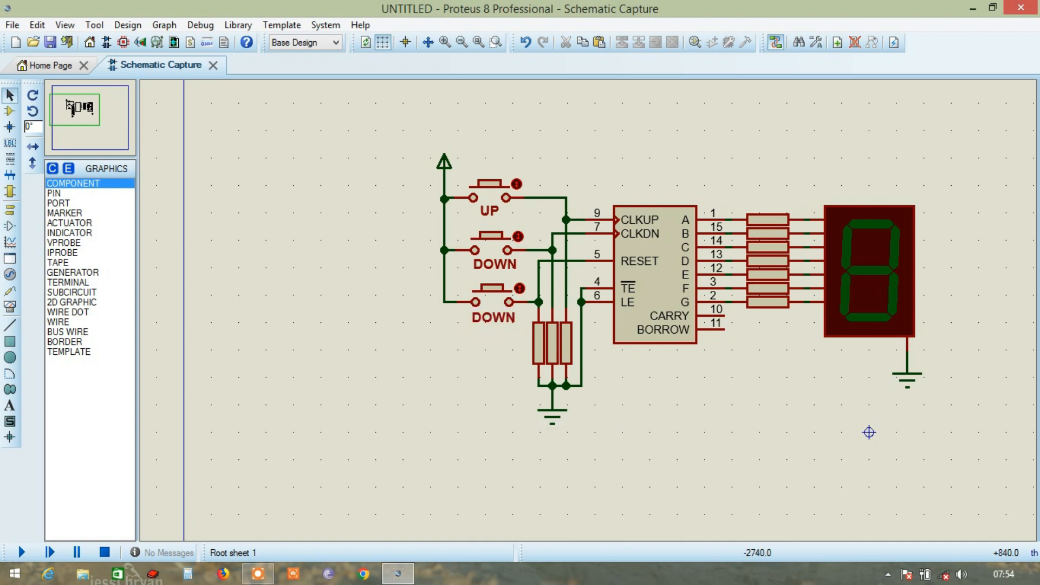
double_click(493, 320)
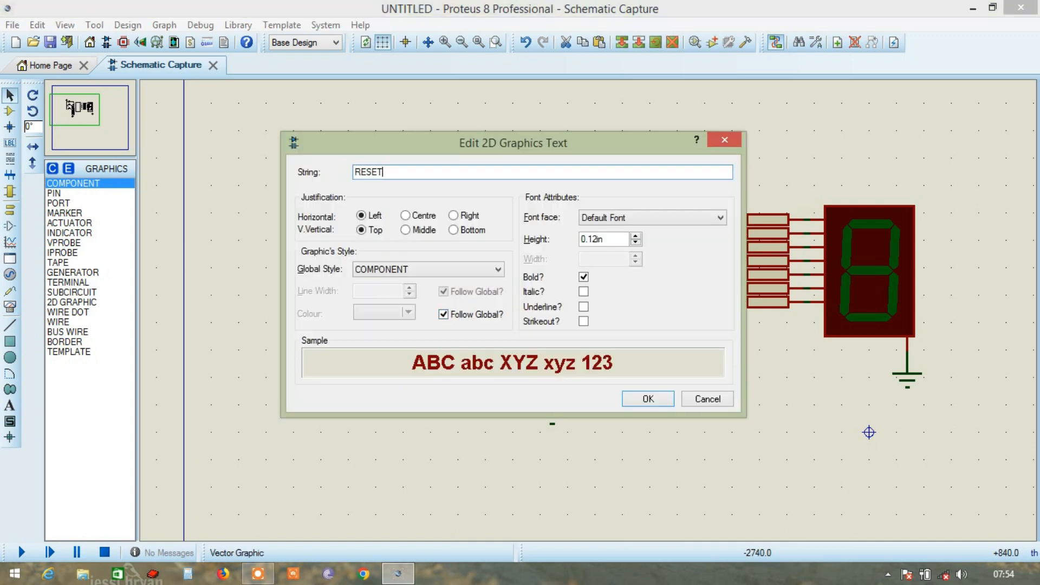
type("RESET")
key("Return")
Step: Paste a copied text label under the counter IC, change it to "40110 IC" and underline it
right_click(632, 169)
left_click(697, 272)
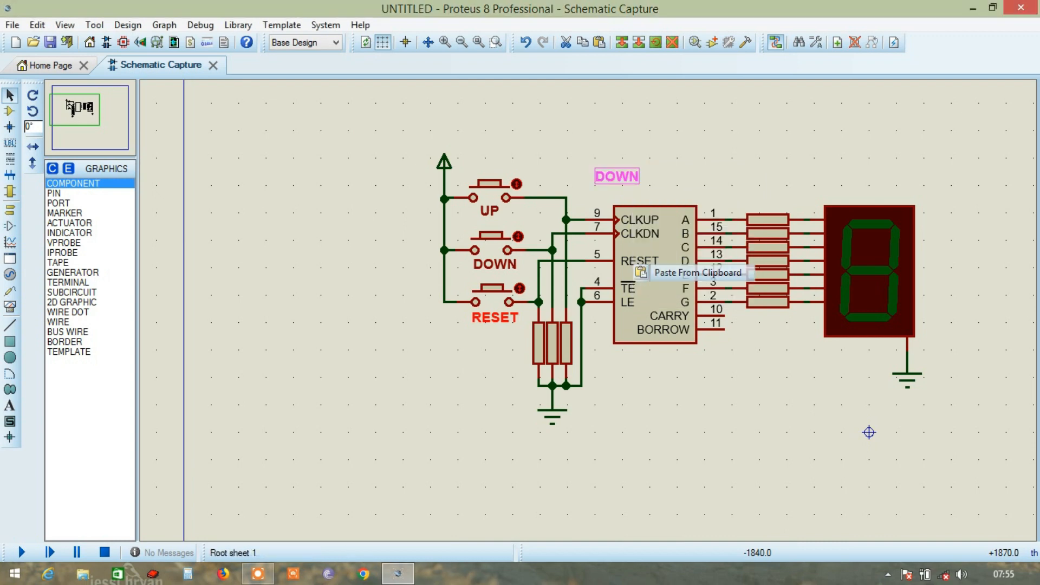
left_click(637, 356)
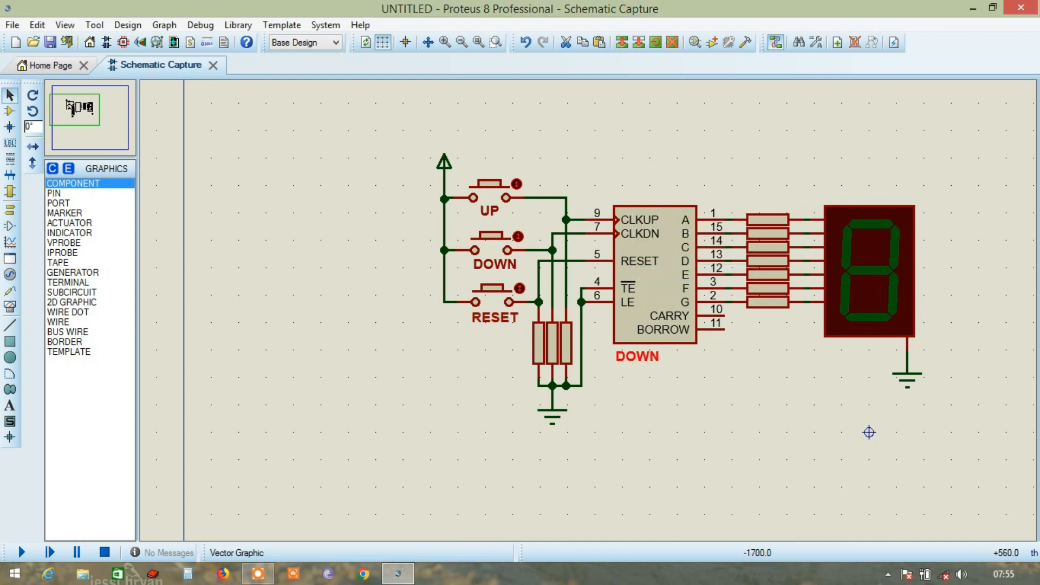
double_click(637, 356)
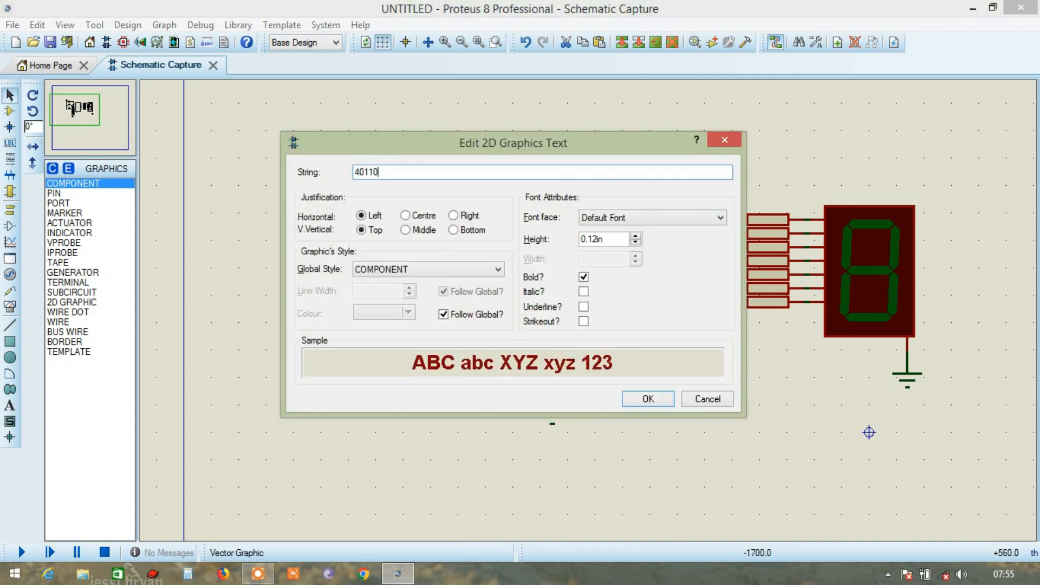
key("Return")
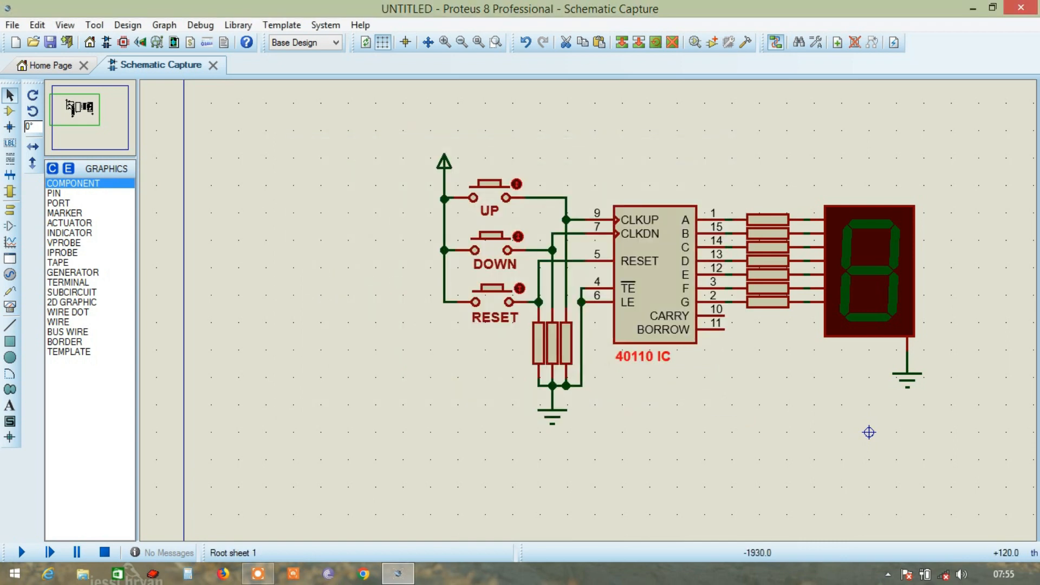
double_click(637, 356)
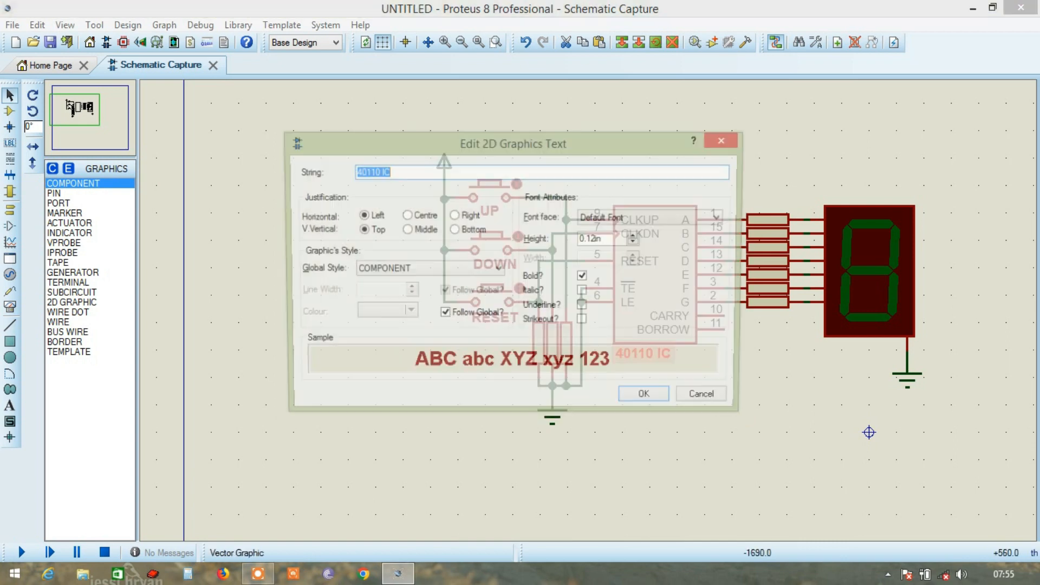
left_click(583, 307)
key("Return")
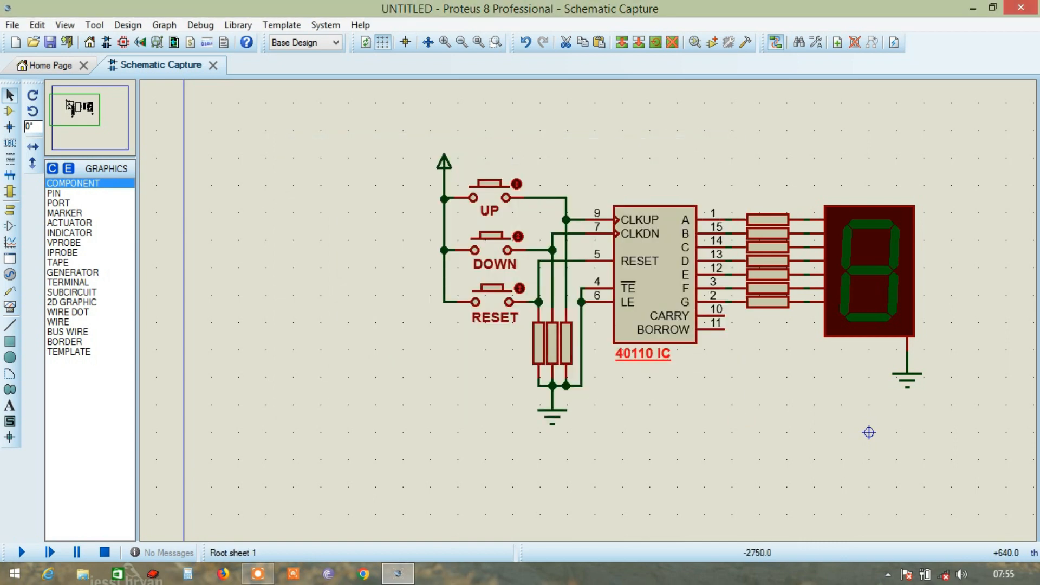
Step: Paste a label reading "10K" and set it beside the three vertical resistors, rotated 90 degrees clockwise
right_click(495, 342)
left_click(572, 440)
left_click(507, 342)
double_click(507, 342)
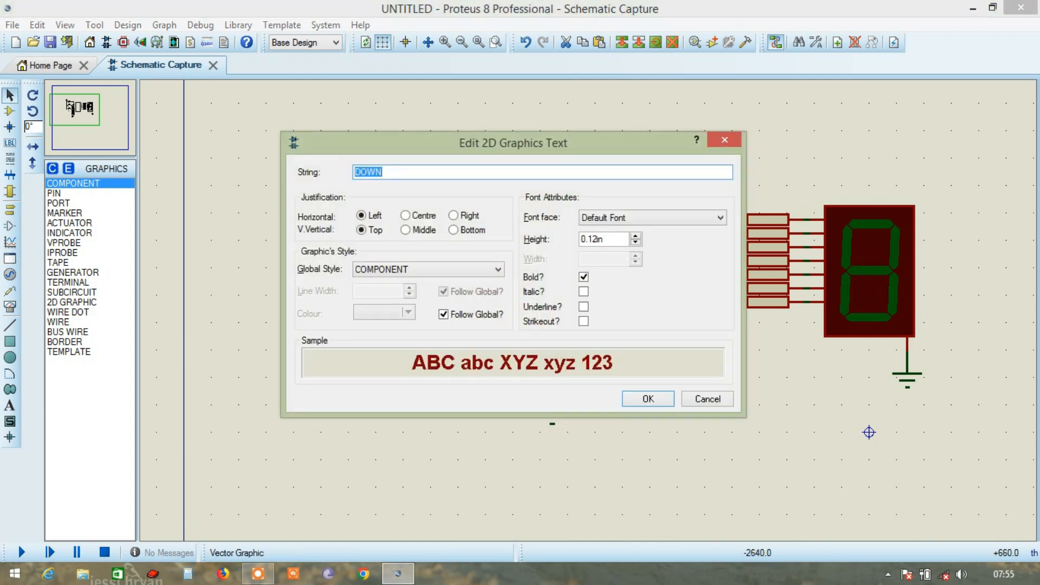
left_click(648, 398)
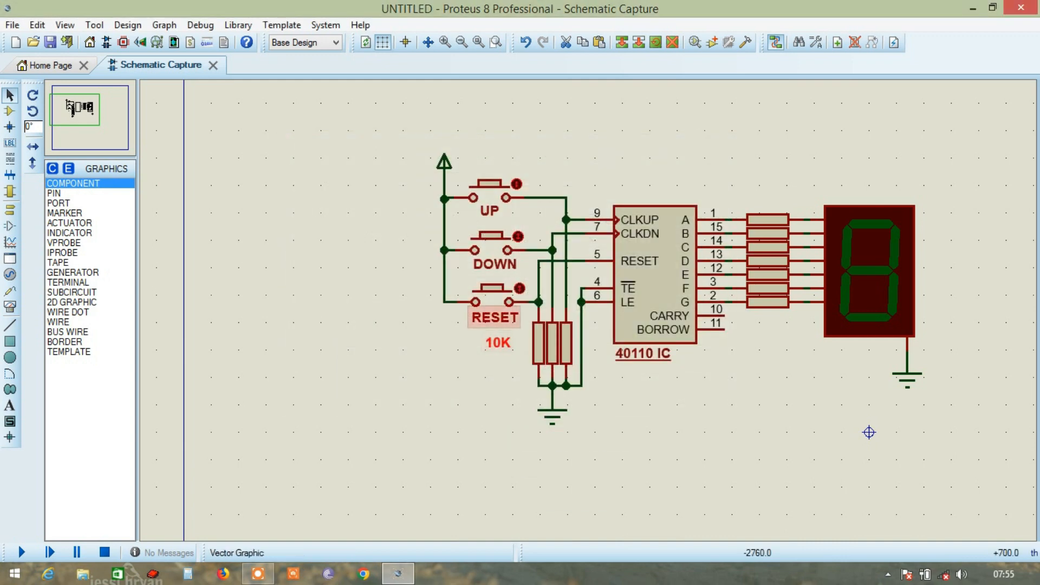
right_click(514, 338)
left_click(571, 400)
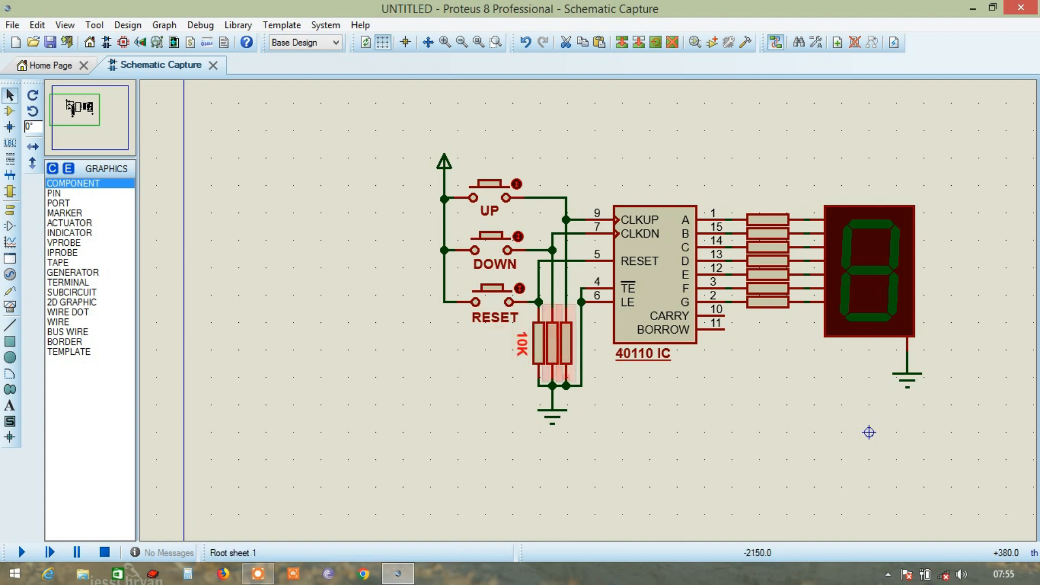
Step: Paste a label above the horizontal resistors, change its text to "330" and centre it over them
right_click(697, 375)
left_click(765, 481)
left_click(765, 202)
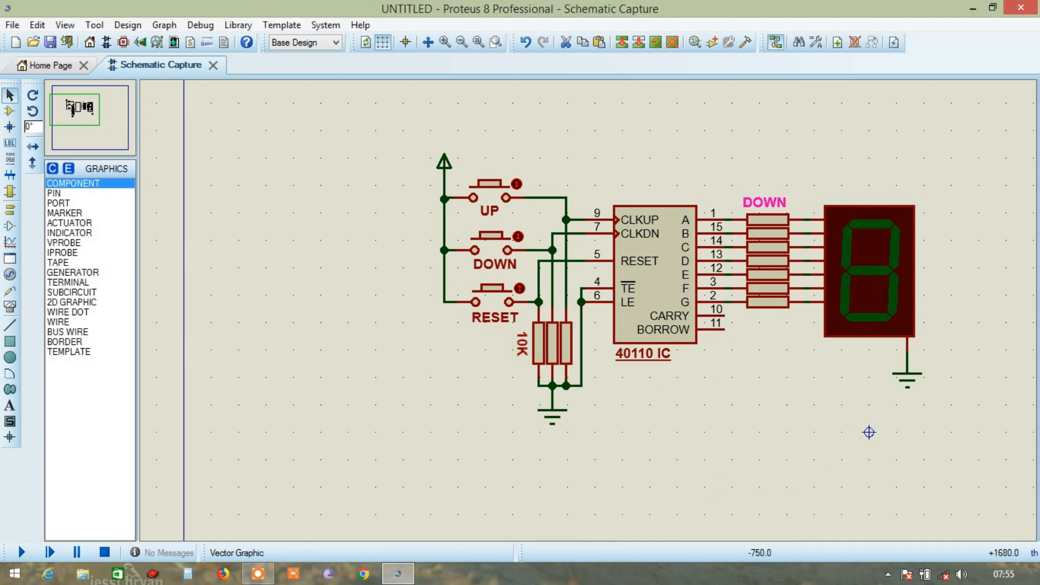
double_click(765, 202)
type("330")
key("Return")
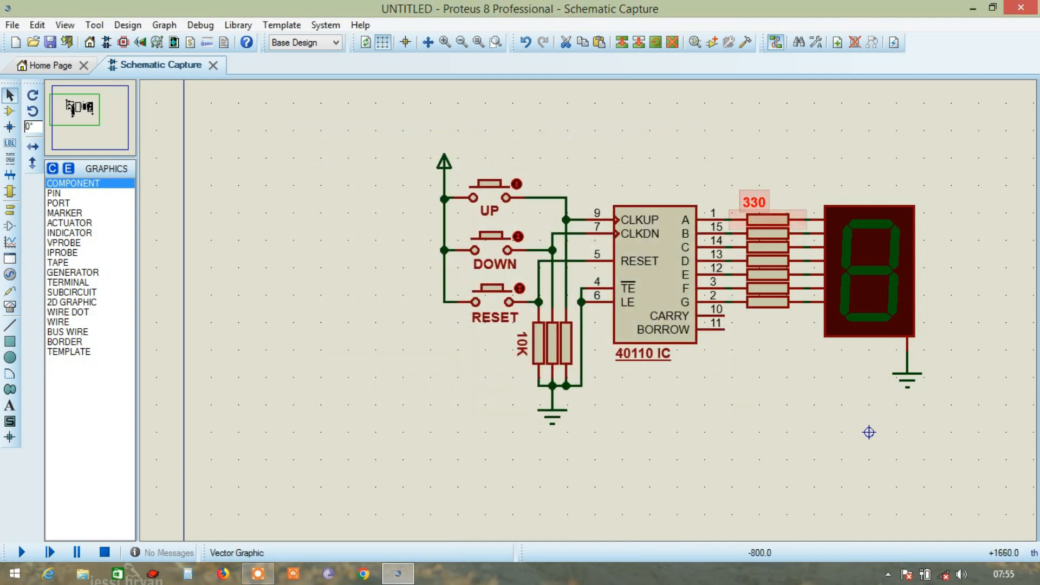
left_click_drag(759, 204, 768, 204)
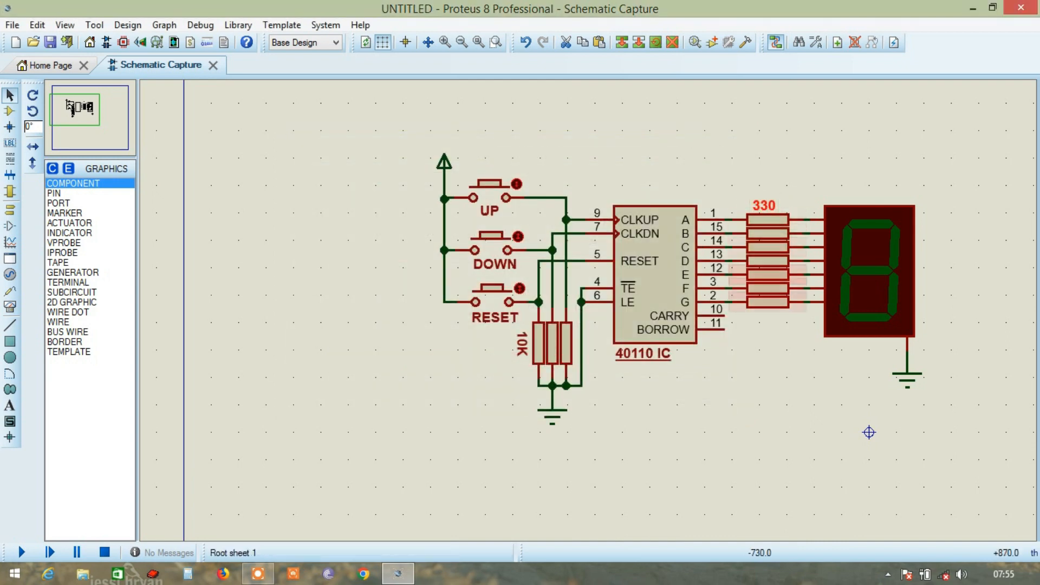
Step: Copy the 330 label to below the lowest horizontal resistor
right_click(773, 205)
left_click(829, 357)
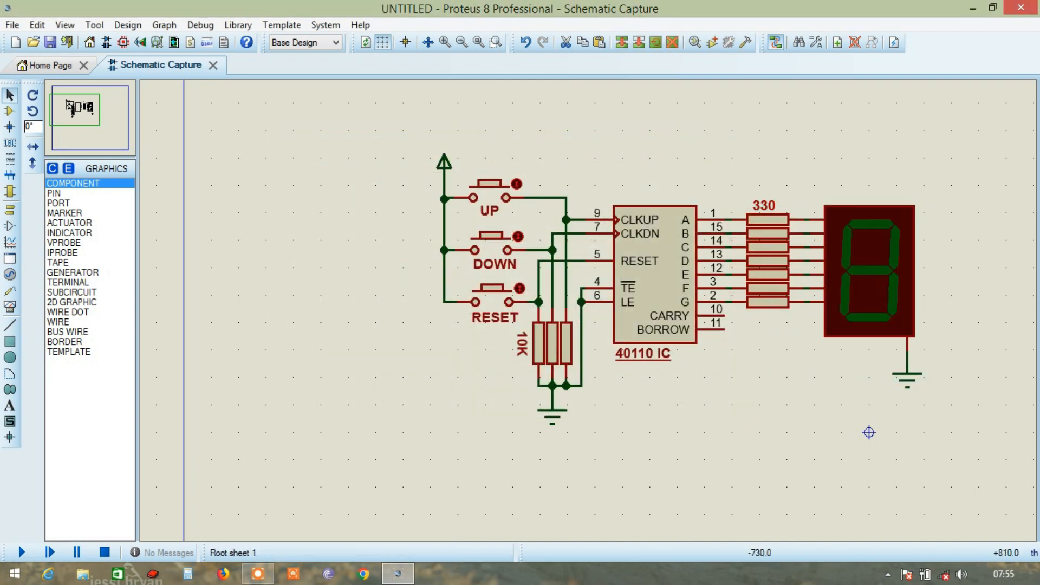
right_click(783, 314)
left_click(828, 419)
left_click(869, 432)
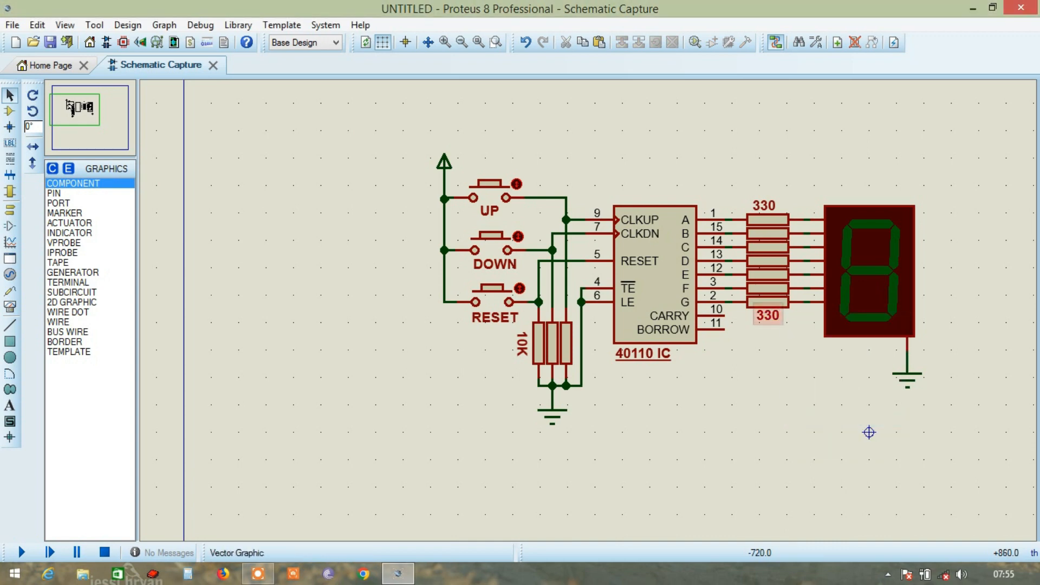
Step: Paste a label above the display, change its text to "7 Segment Display ( CC )" and centre it
left_click(815, 164)
right_click(816, 162)
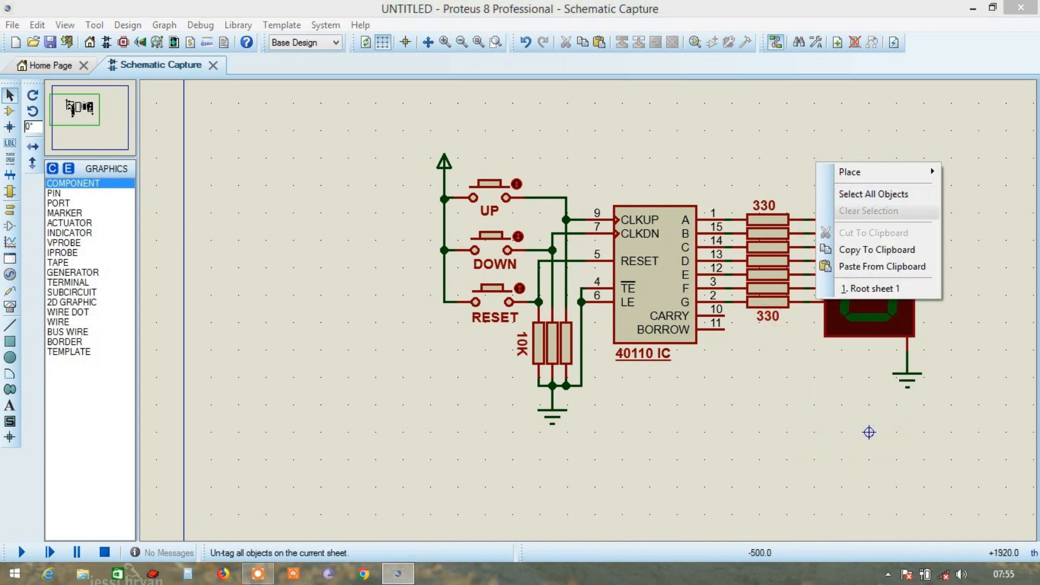
left_click(873, 267)
left_click(869, 433)
key("ctrl+e")
key("ctrl+c")
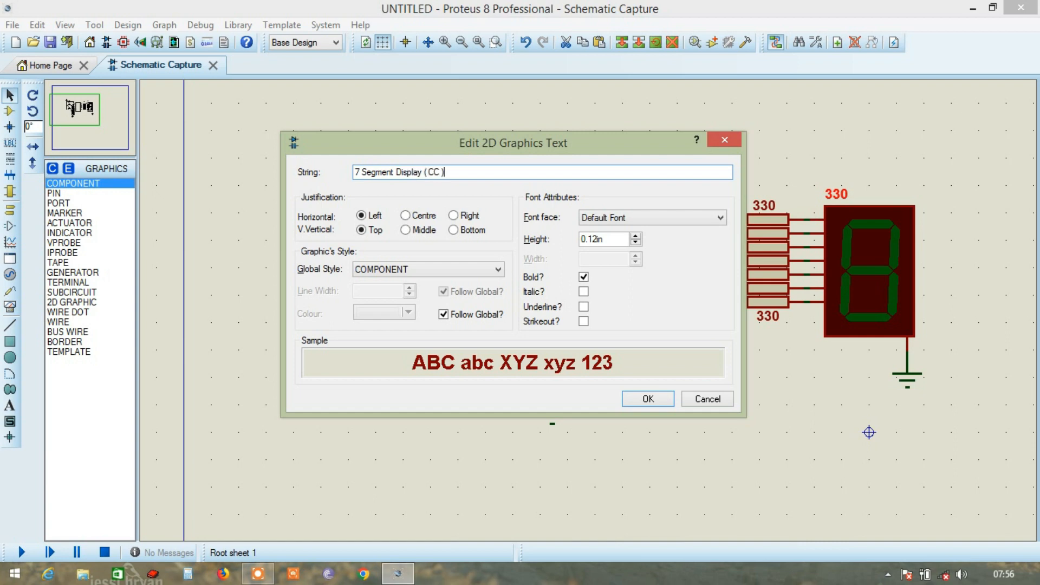
key("Return")
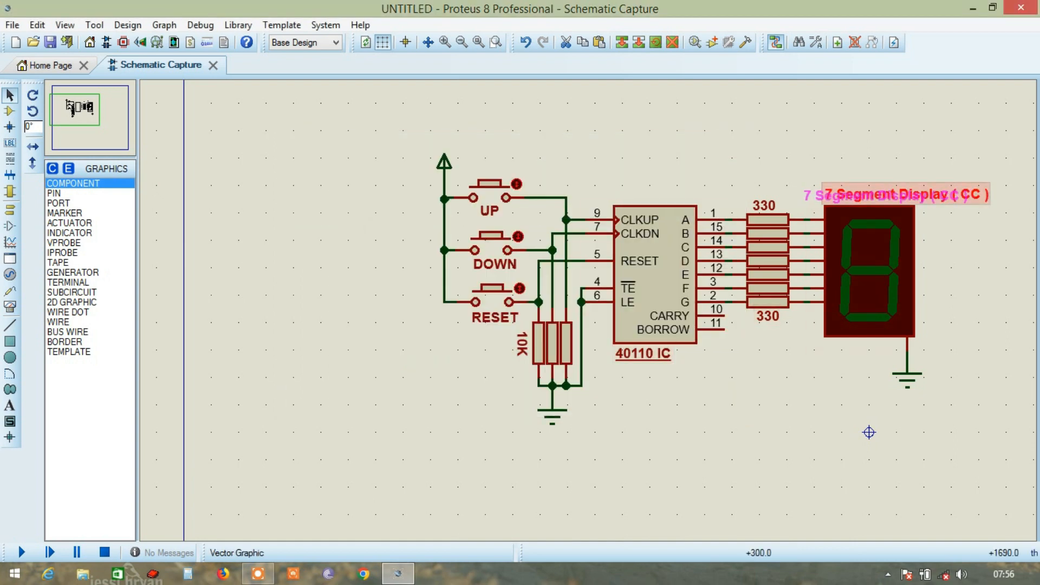
Step: Paste a label beside the display's ground terminal and change its text to "GND"
right_click(662, 402)
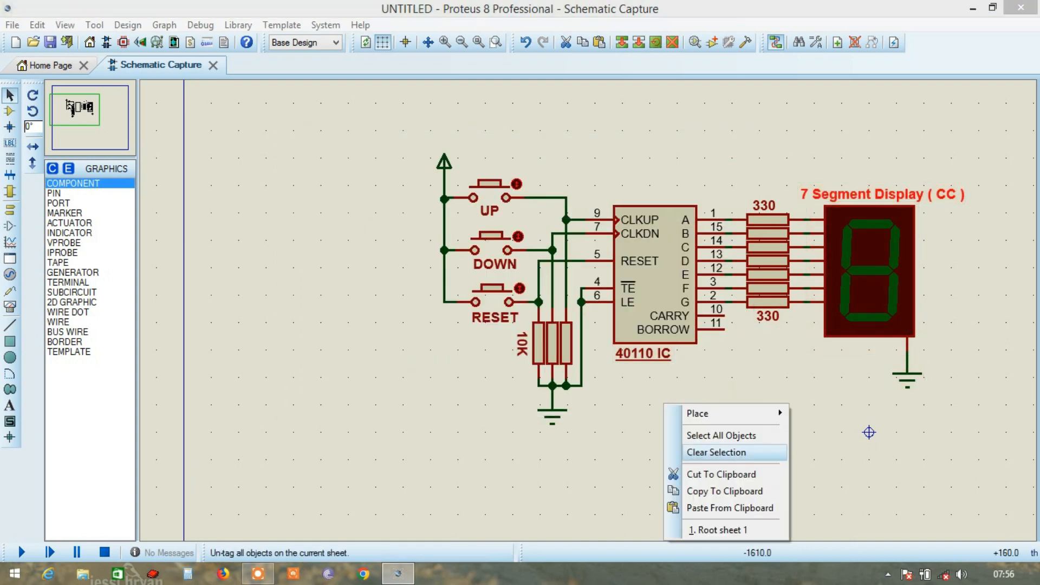
left_click(704, 507)
left_click(877, 383)
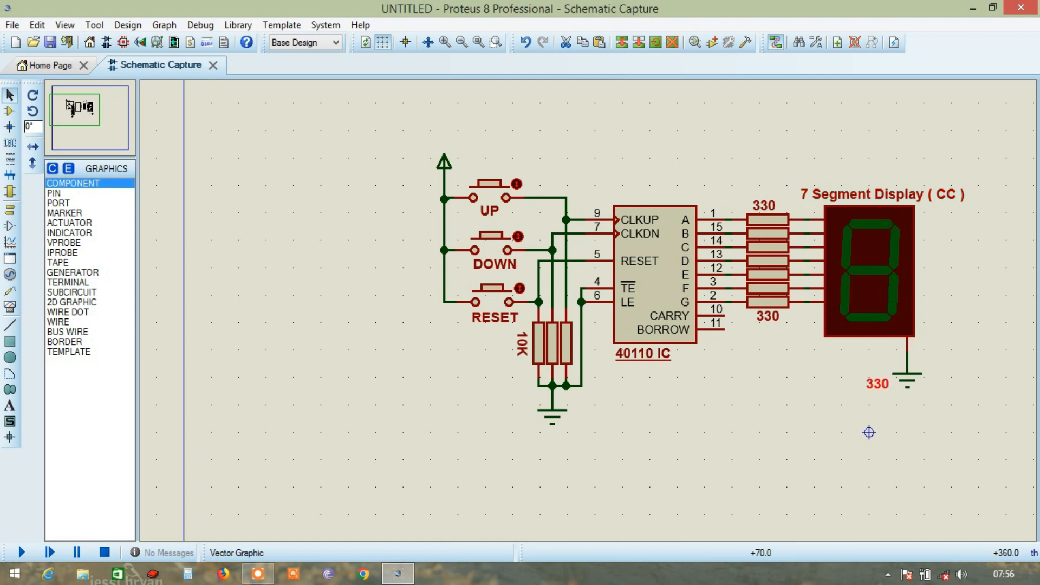
double_click(877, 384)
key("Return")
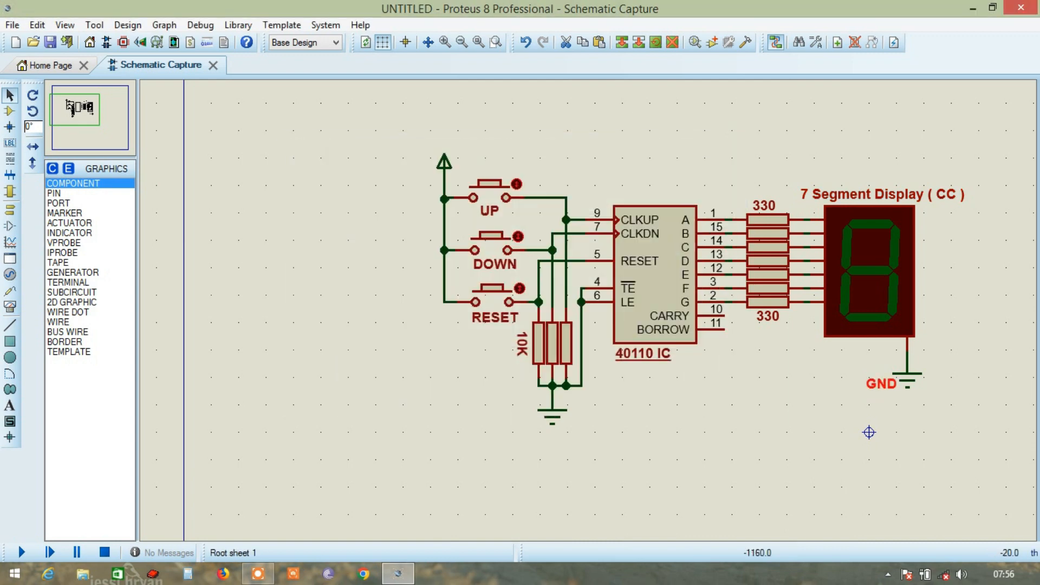
Step: Copy the GND label to beside the ground terminal under the vertical resistors
right_click(878, 384)
left_click(758, 345)
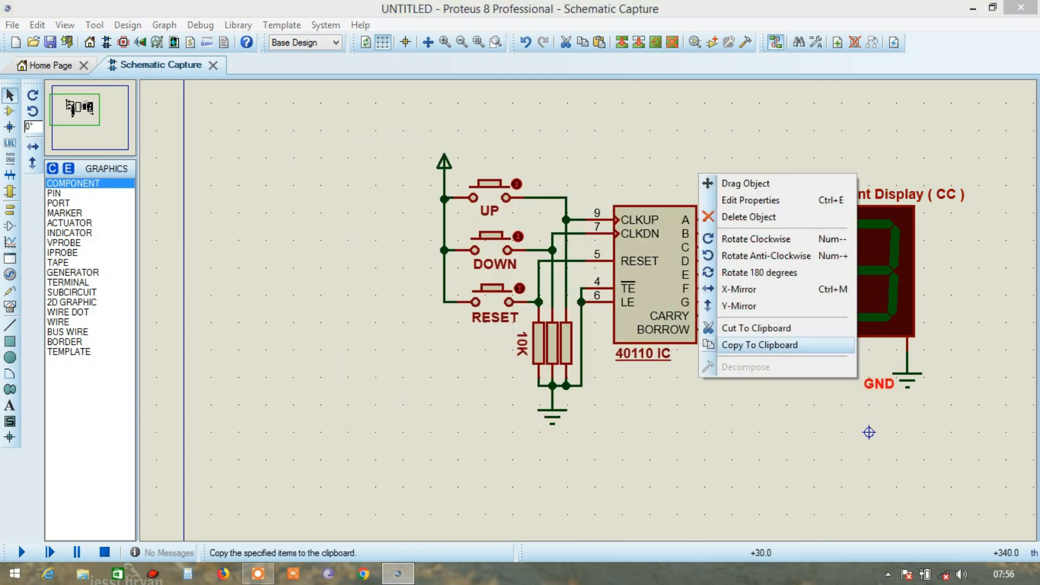
right_click(608, 413)
left_click(669, 518)
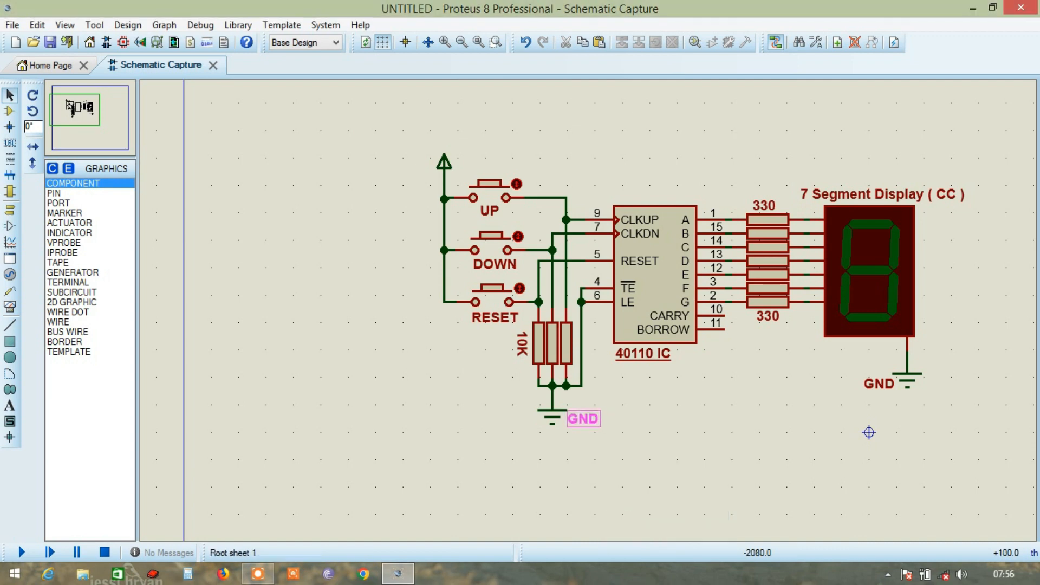
left_click(582, 419)
Step: Paste a label beside the power terminal above the push buttons and change its text to "VCC"
right_click(486, 151)
left_click(552, 253)
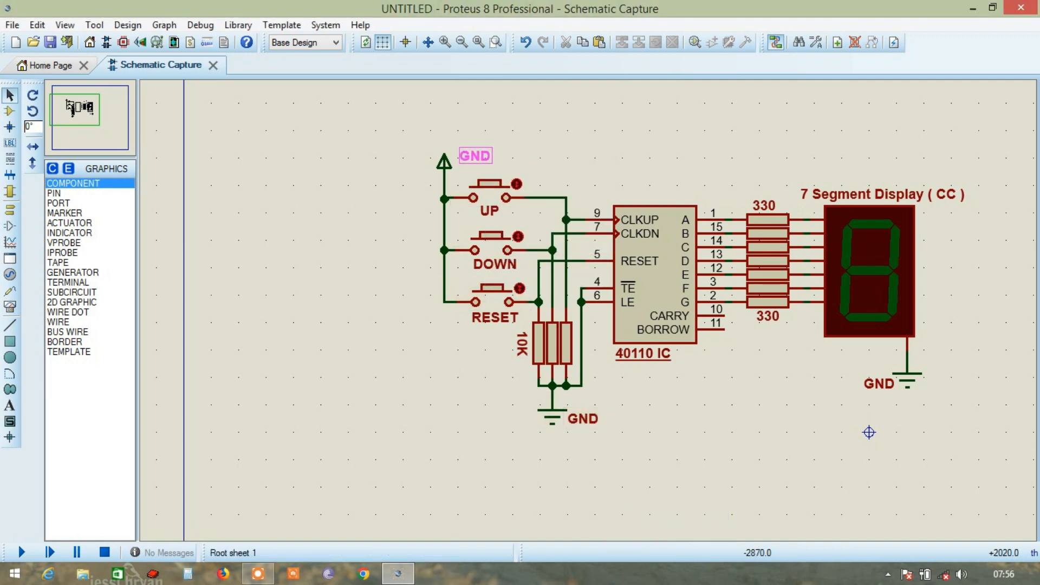
double_click(476, 159)
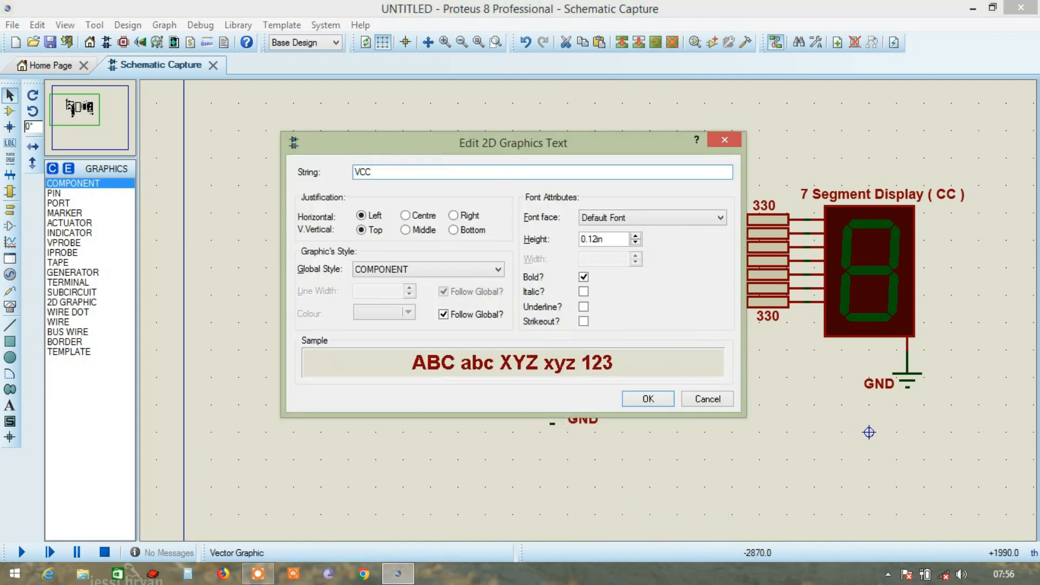
left_click(649, 400)
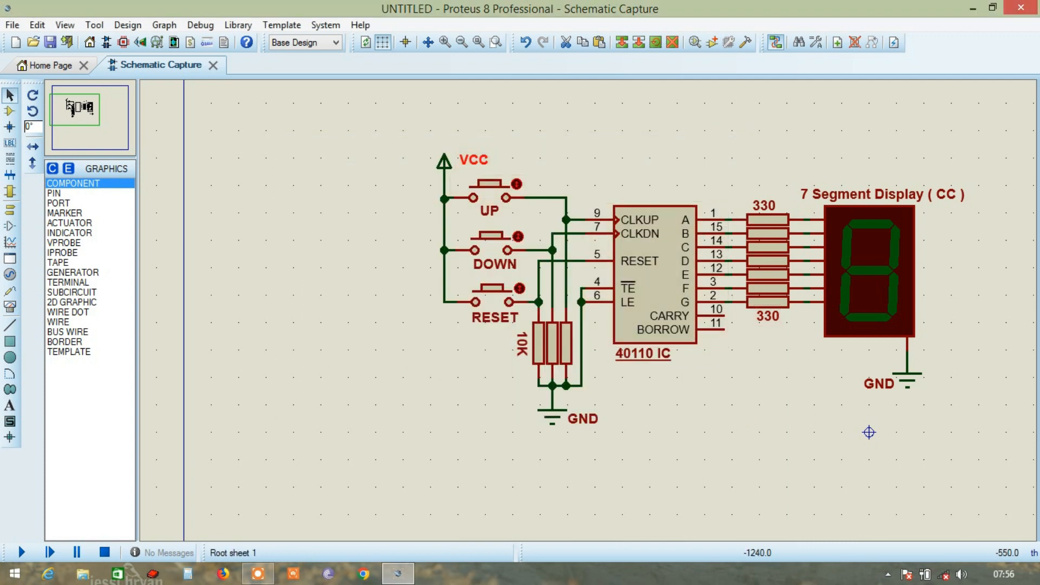
Step: Start the simulation and step the counter up from 0 to 8 with the UP push button
middle_click(704, 295)
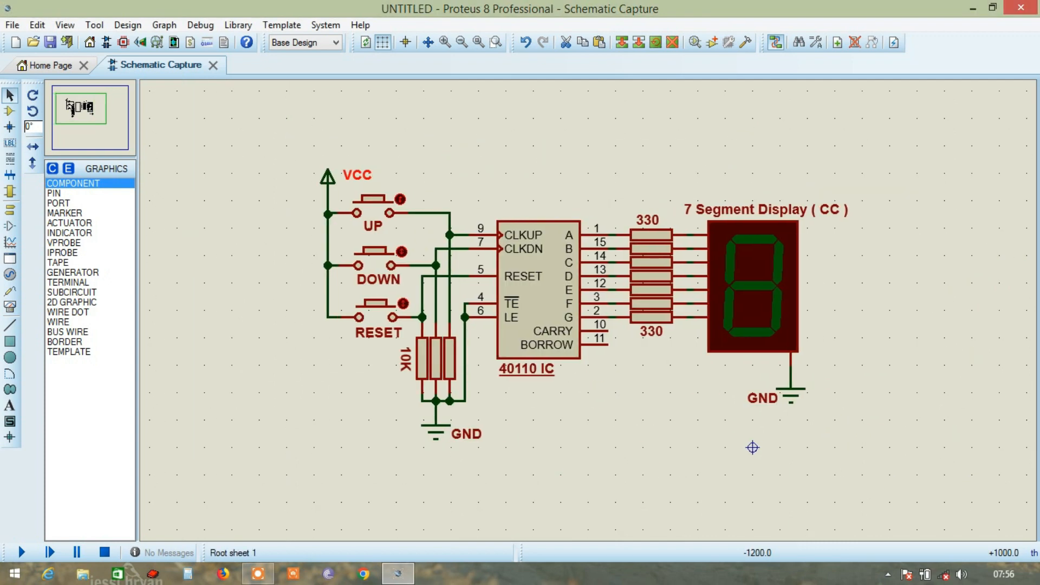
key("F6")
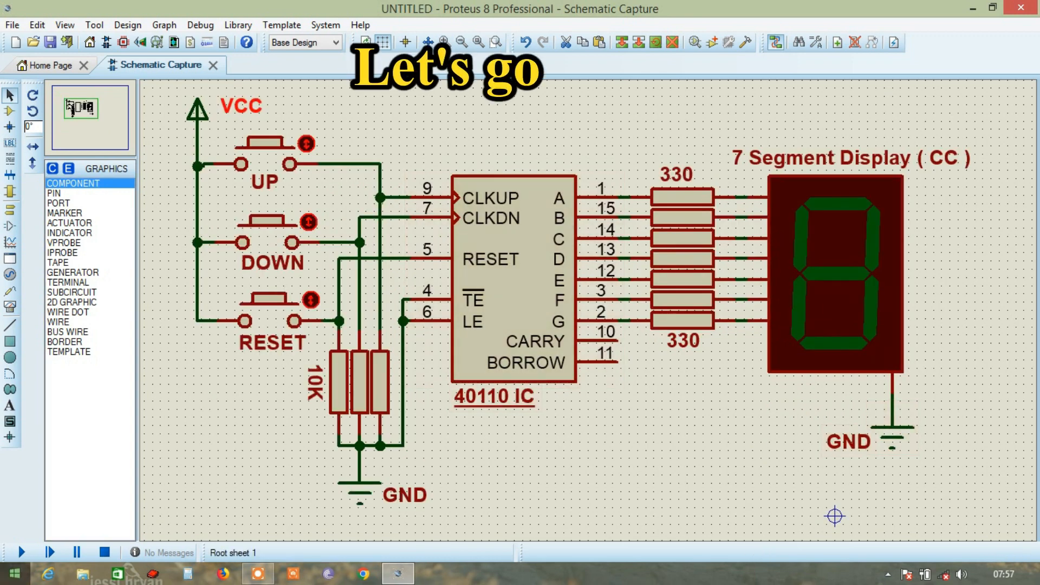
left_click(21, 552)
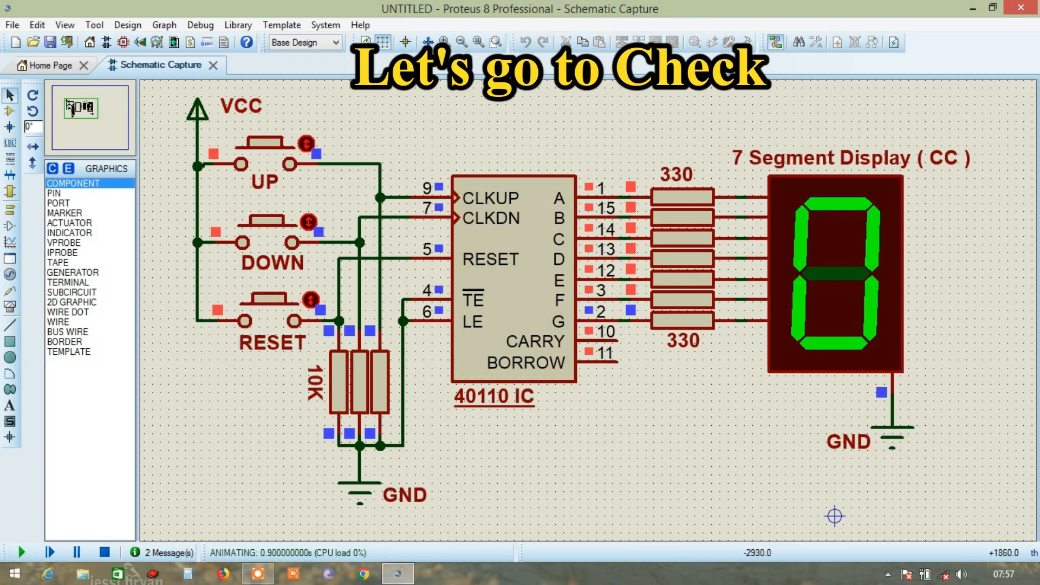
left_click(265, 146)
left_click(265, 147)
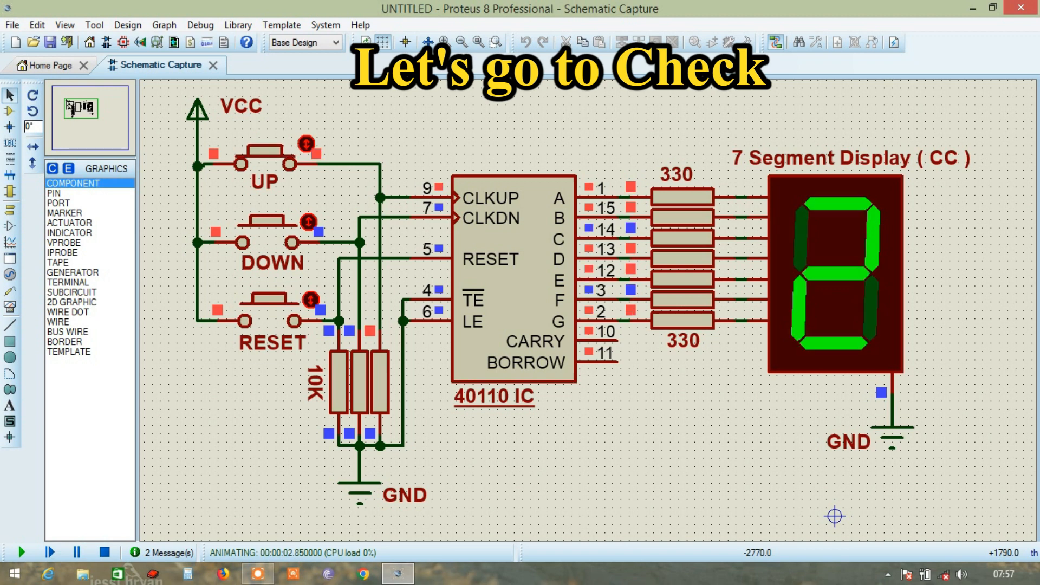
left_click(265, 146)
left_click(265, 147)
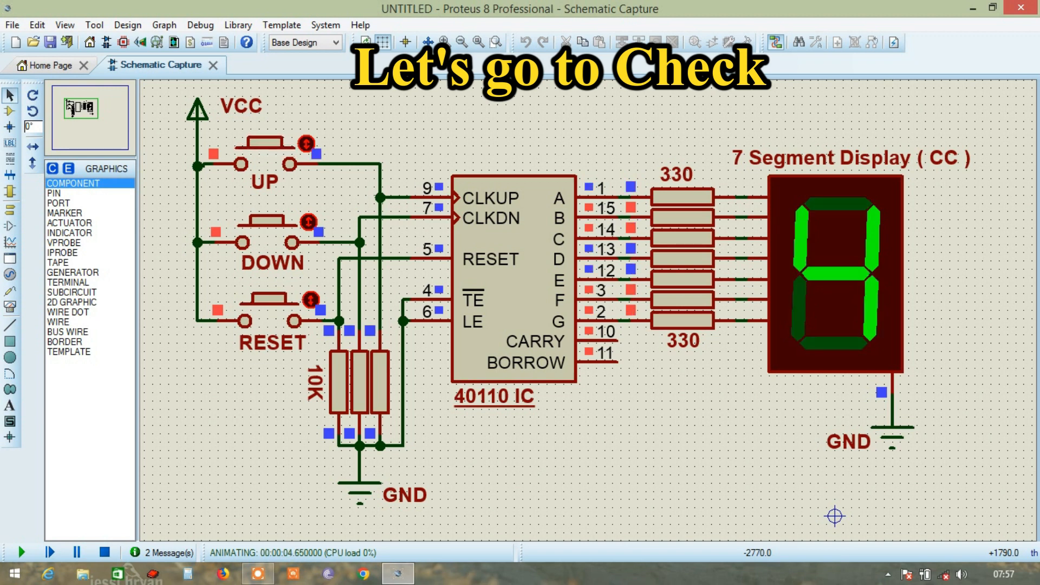
left_click(265, 146)
left_click(265, 146)
left_click(265, 146)
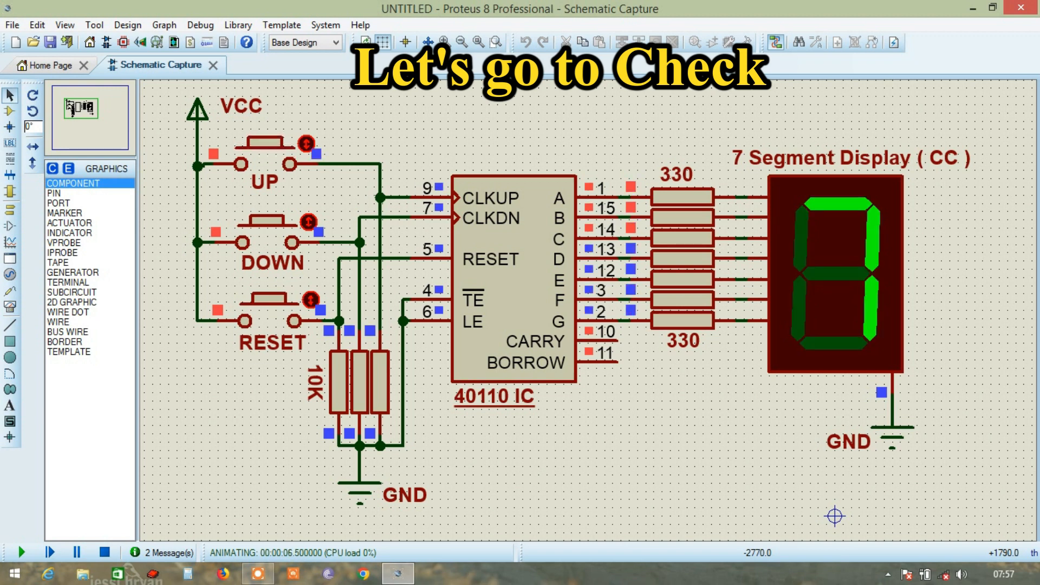
left_click(265, 147)
Step: Step the counter down past 0 to 4 with the DOWN push button, and reset it with the RESET button
left_click(267, 220)
left_click(267, 220)
left_click(266, 220)
left_click(267, 220)
left_click(267, 220)
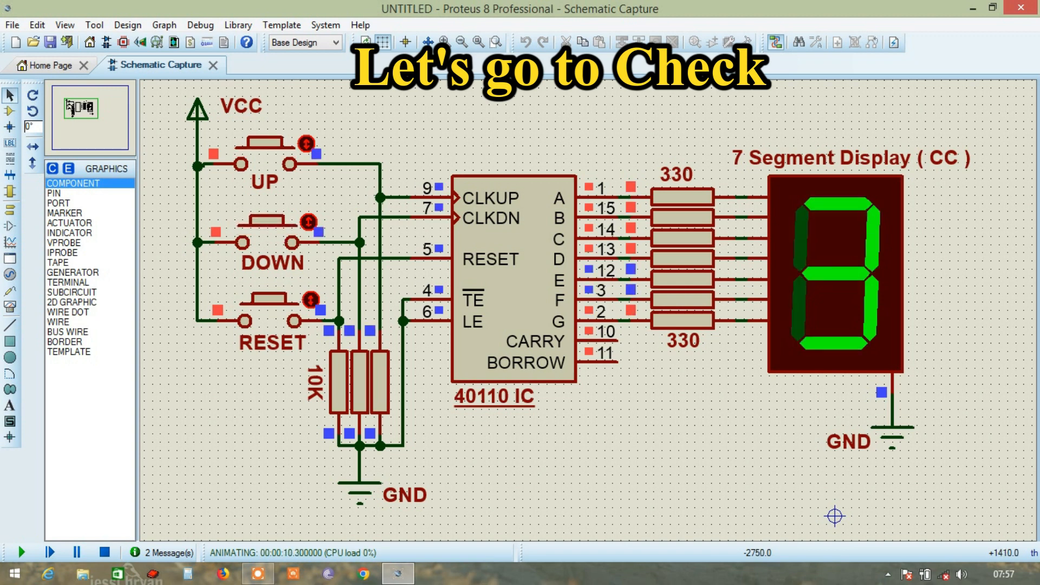
left_click(267, 220)
left_click(266, 220)
left_click(267, 220)
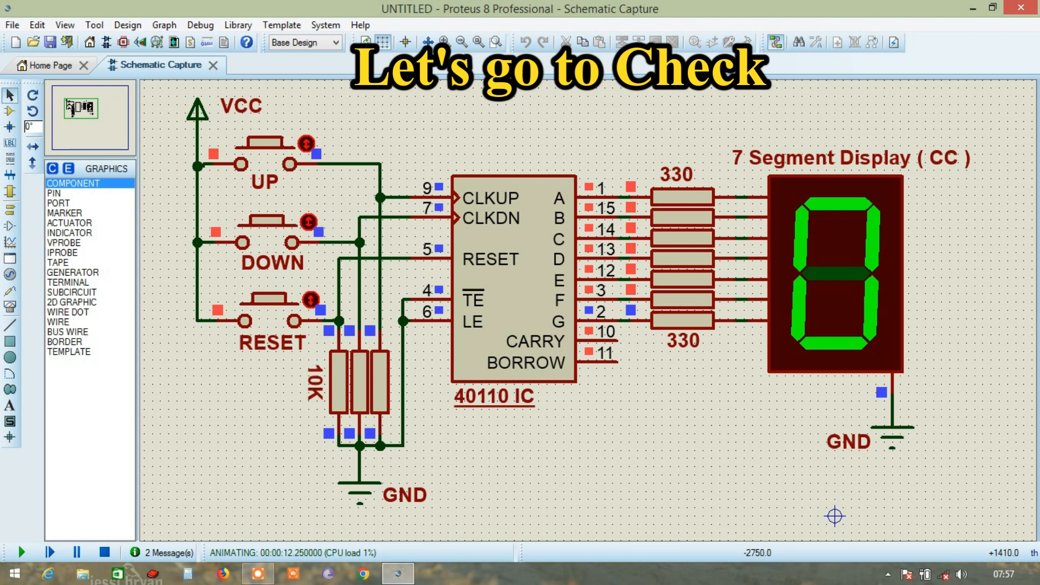
left_click(266, 220)
left_click(267, 220)
left_click(267, 220)
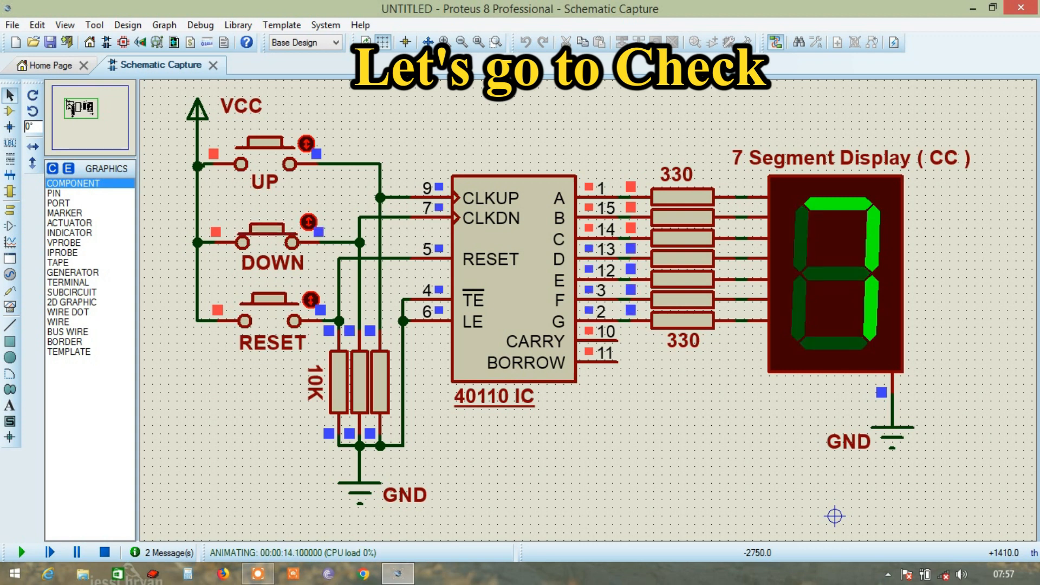
left_click(267, 220)
left_click(267, 220)
left_click(266, 219)
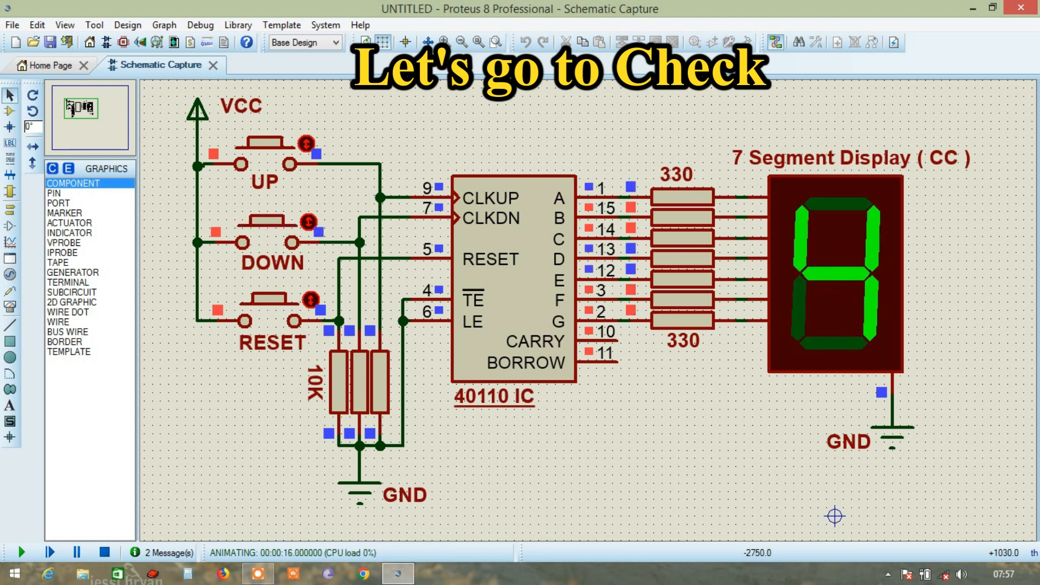
left_click(269, 297)
Step: Step the counter up through 9 and on to 5 with the UP push button, and reset it
left_click(265, 142)
left_click(265, 142)
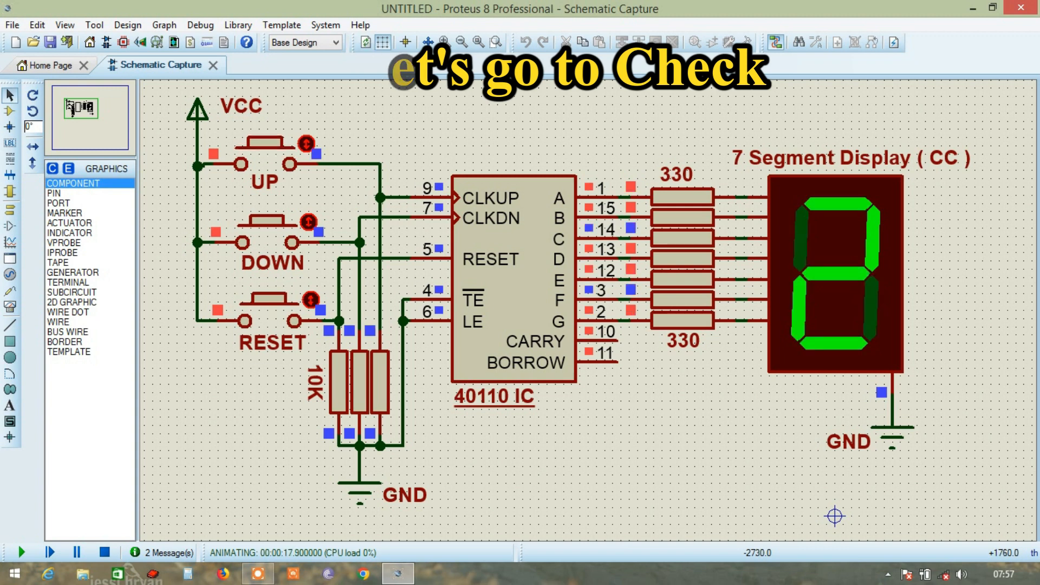
left_click(265, 142)
left_click(265, 142)
left_click(265, 142)
left_click(264, 142)
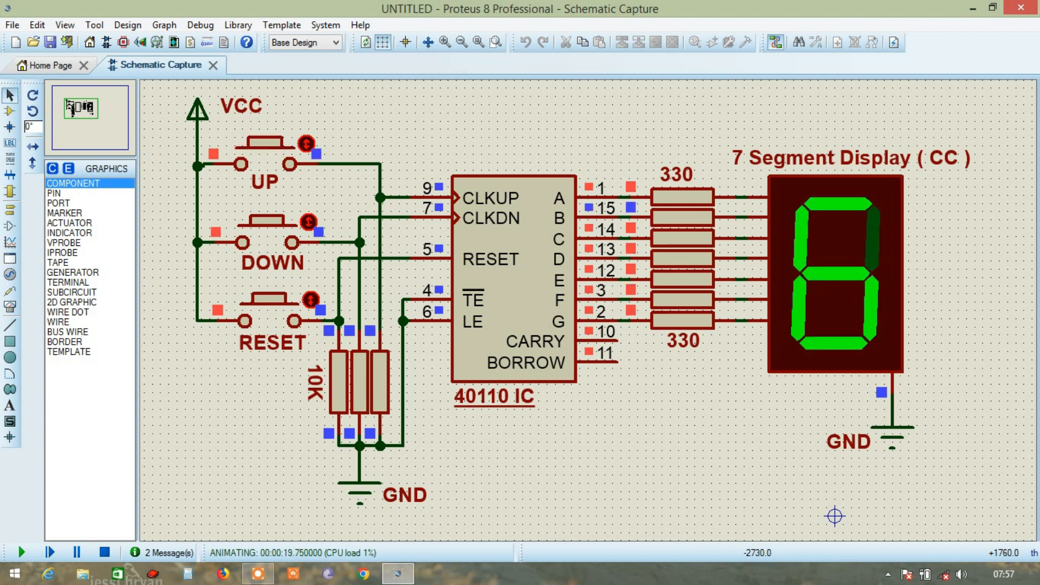
left_click(265, 142)
left_click(265, 142)
left_click(265, 141)
left_click(265, 142)
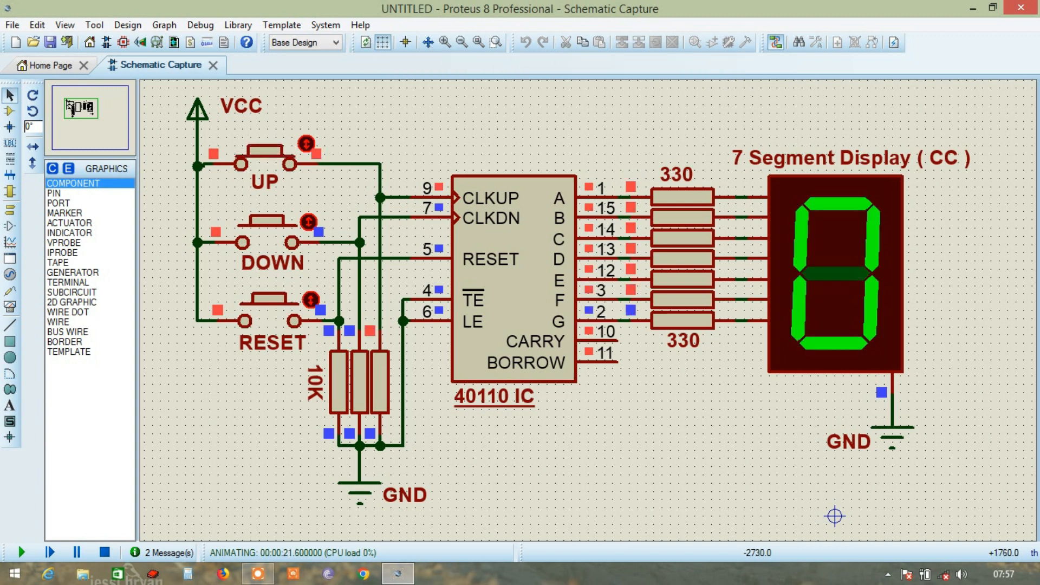
left_click(265, 142)
left_click(265, 142)
left_click(265, 142)
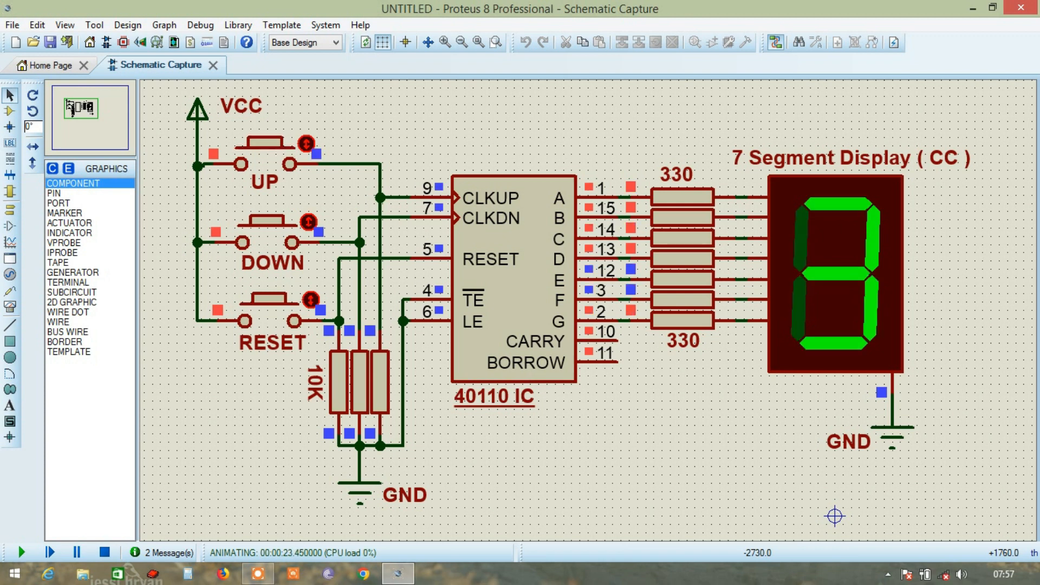
left_click(265, 142)
left_click(265, 142)
left_click(270, 297)
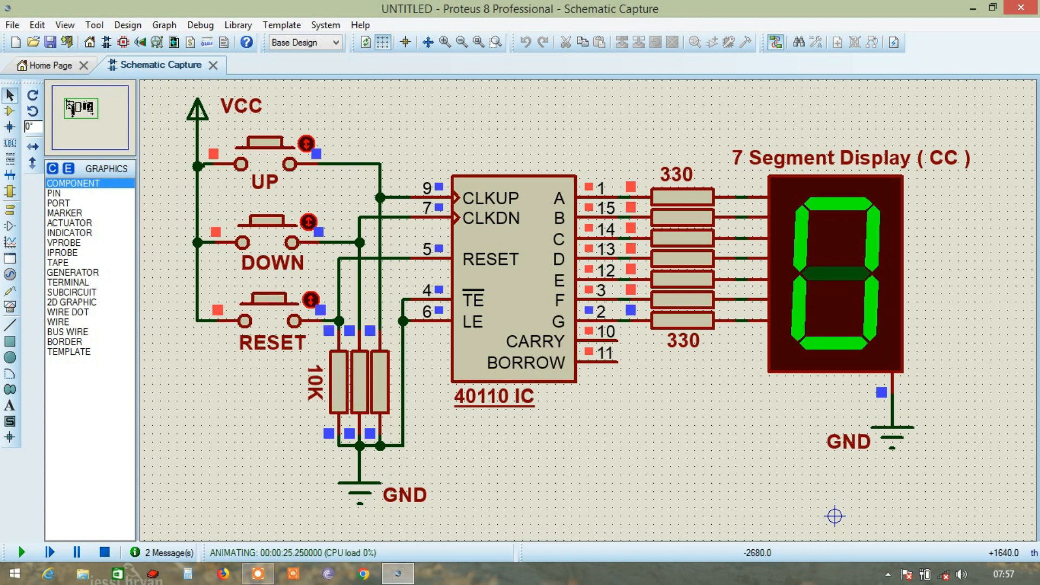
Step: Step the counter down from 0 past 6 with the DOWN push button, and reset it
left_click(267, 227)
left_click(267, 226)
left_click(263, 233)
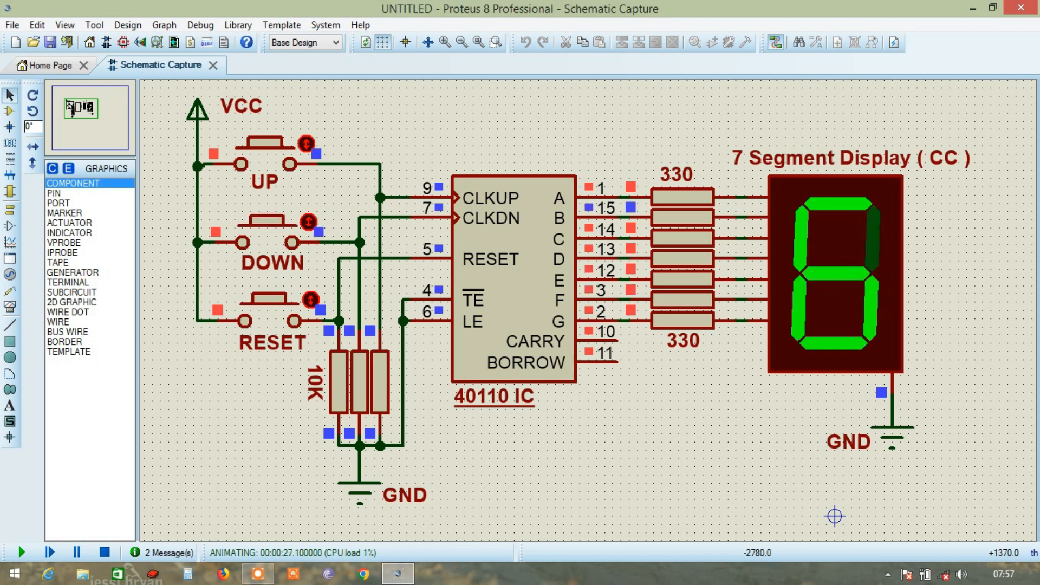
left_click(262, 233)
left_click(263, 233)
left_click(262, 233)
left_click(269, 309)
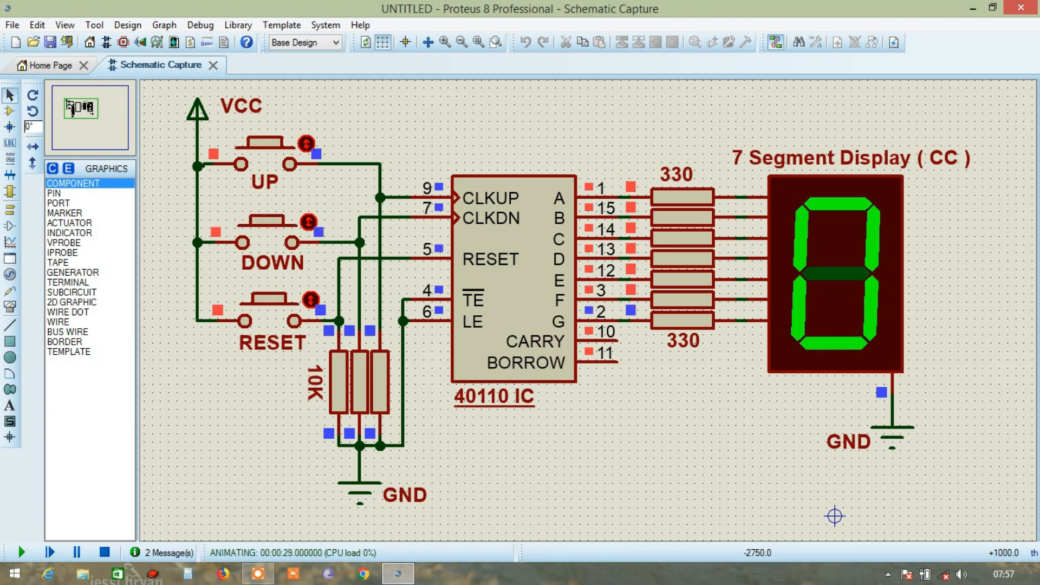
Step: Test both directions by counting up three, down two and up five, and reset the counter
left_click(284, 164)
left_click(285, 164)
left_click(284, 165)
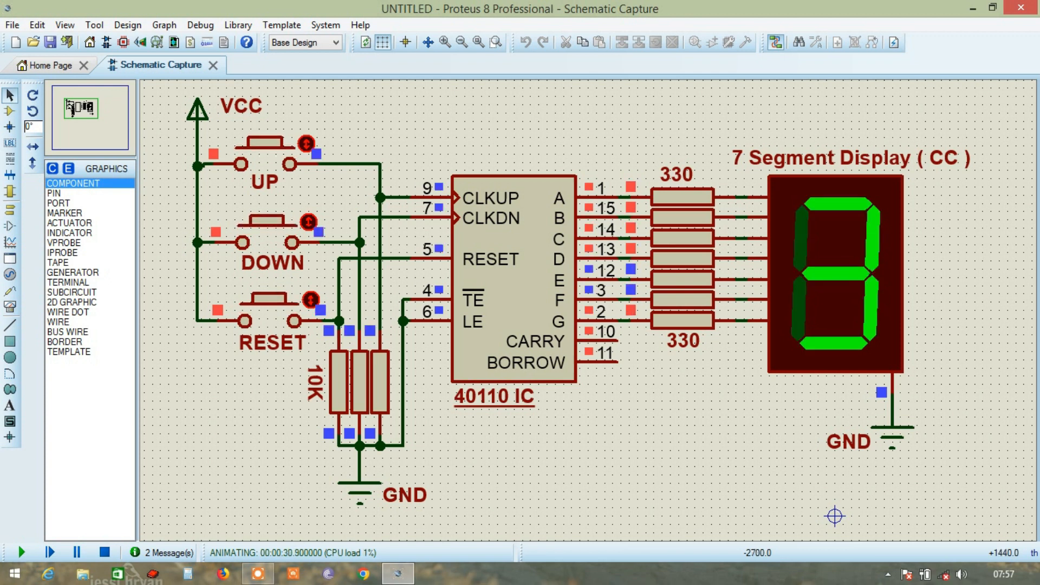
left_click(279, 228)
left_click(278, 228)
left_click(278, 146)
left_click(278, 146)
left_click(278, 146)
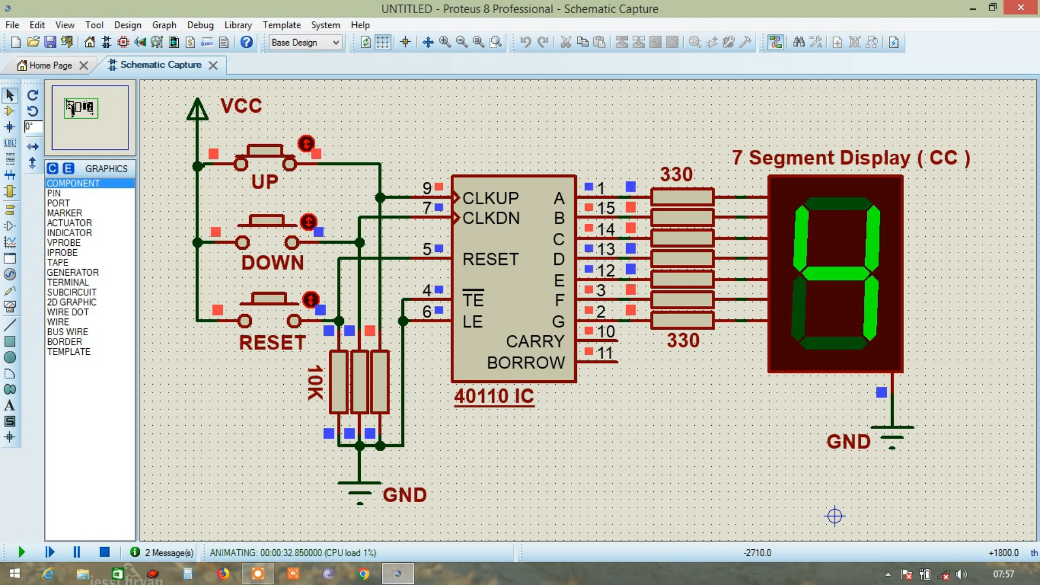
left_click(278, 147)
left_click(278, 146)
left_click(269, 309)
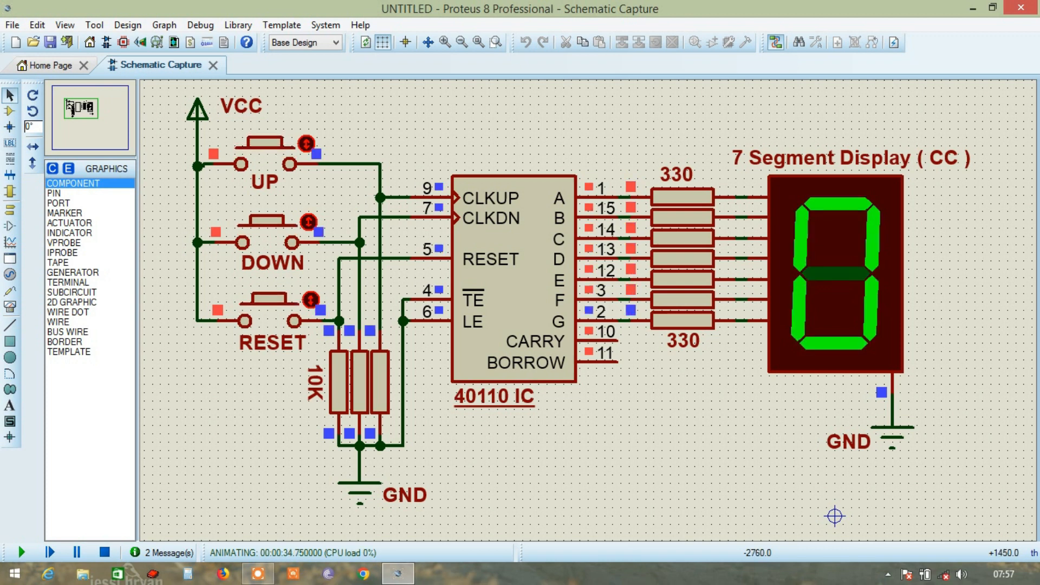
Step: Count down three from 0 and back up two with the push buttons, and reset the counter
left_click(277, 228)
left_click(278, 228)
left_click(278, 228)
left_click(278, 146)
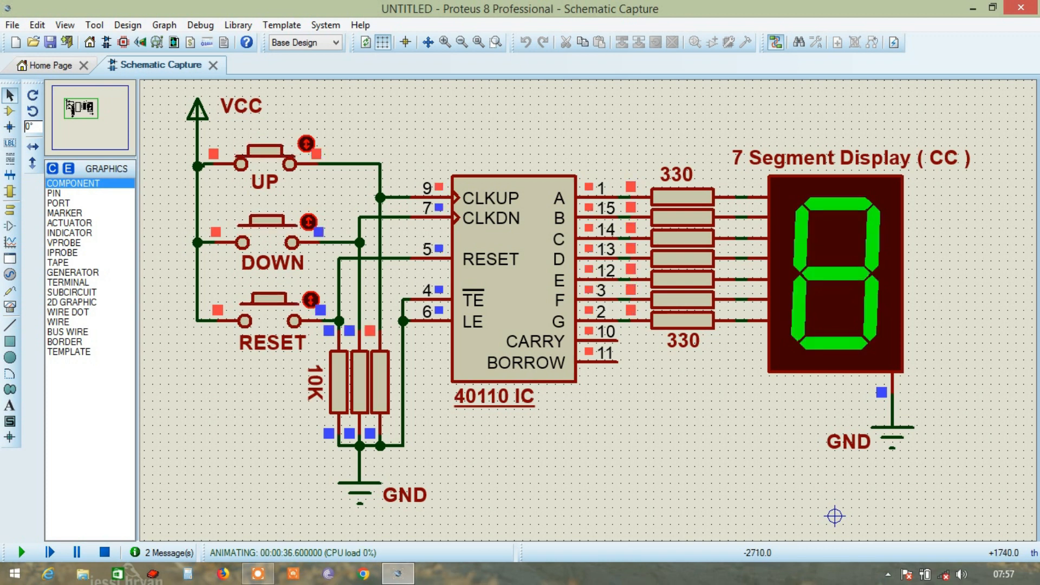
left_click(278, 147)
left_click(268, 306)
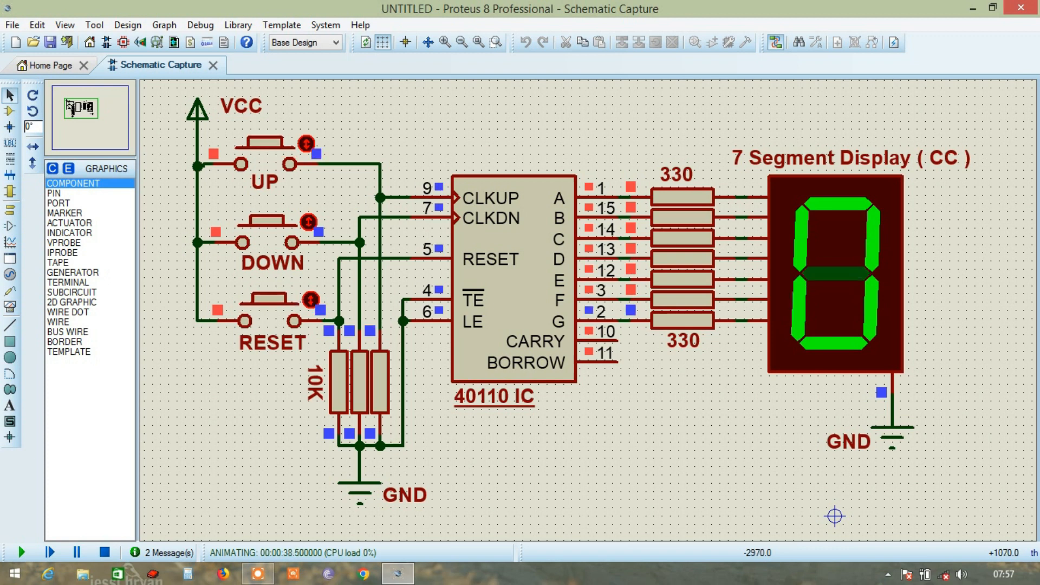